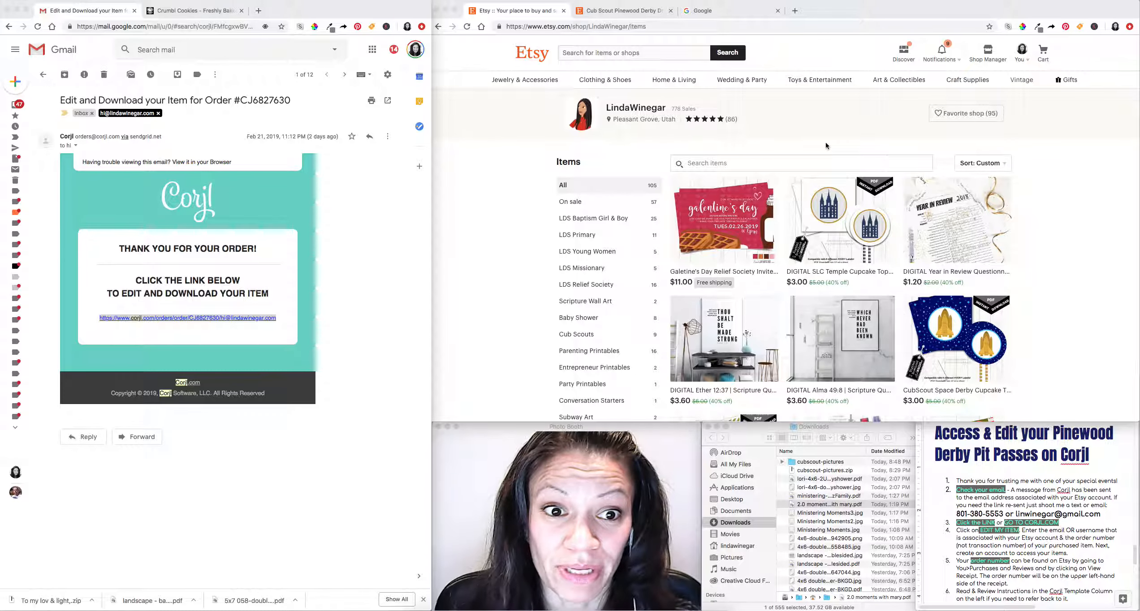
View the Etsy Pinewood Derby driver's license listing and enlarge its main product image.
left_click(841, 144)
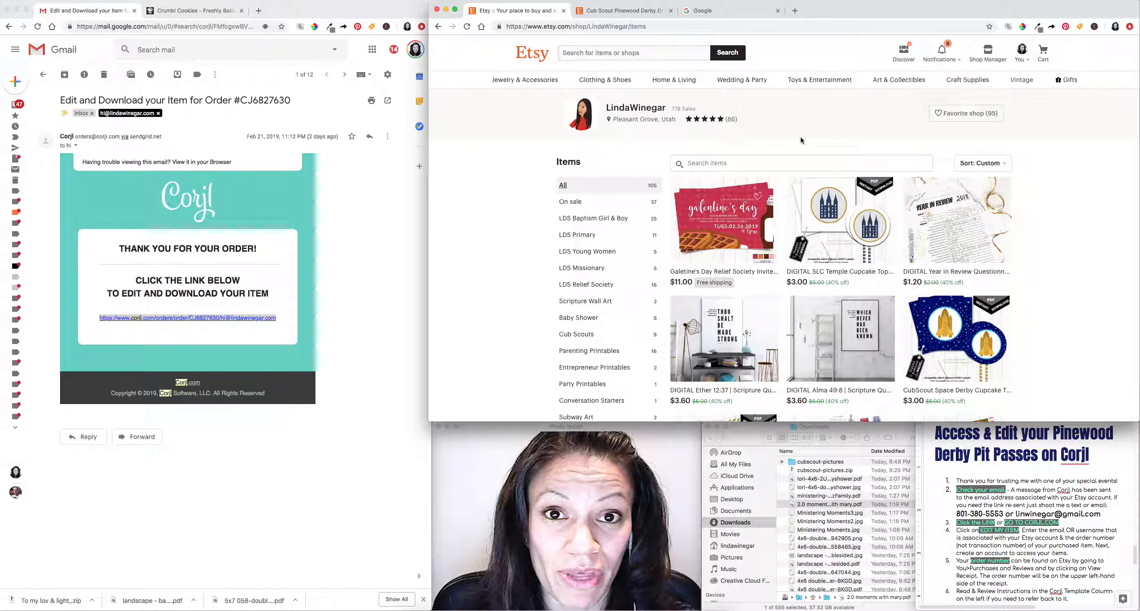
scroll(812, 152, "down", 5)
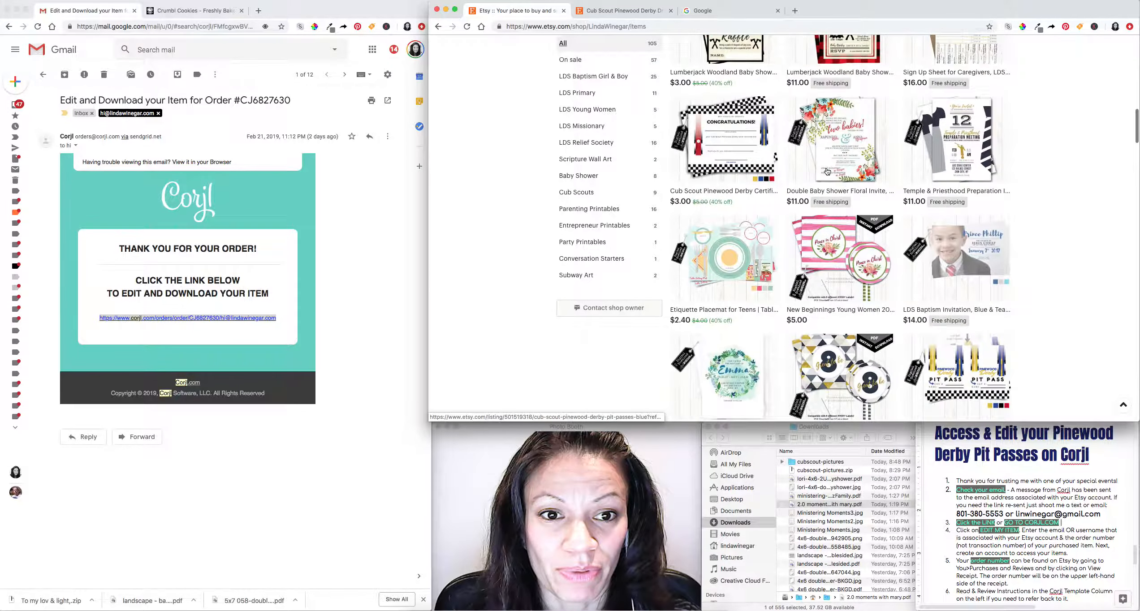
scroll(828, 171, "down", 15)
scroll(841, 196, "up", 20)
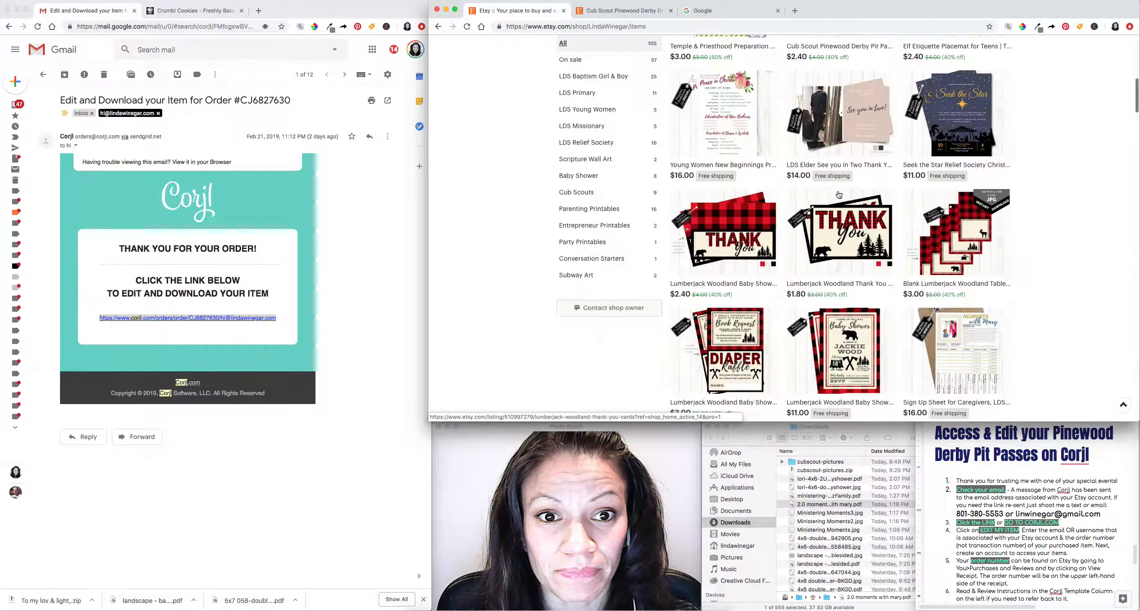
scroll(840, 195, "up", 10)
left_click(623, 10)
left_click(823, 221)
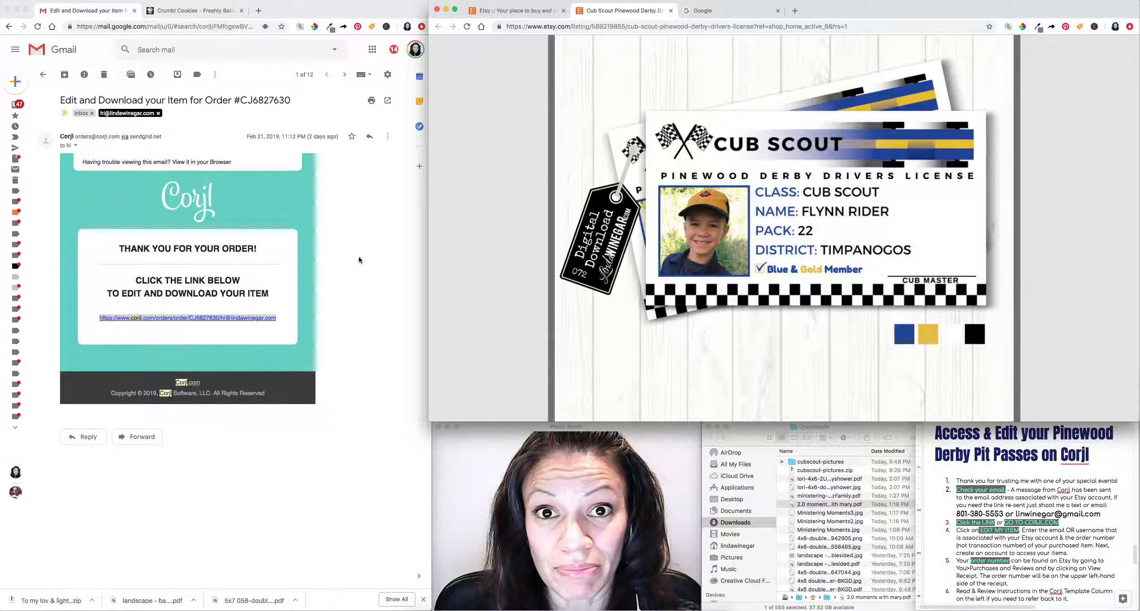
Select the Corjl order link in the Gmail order e-mail, then go to the Google tab.
left_click(341, 287)
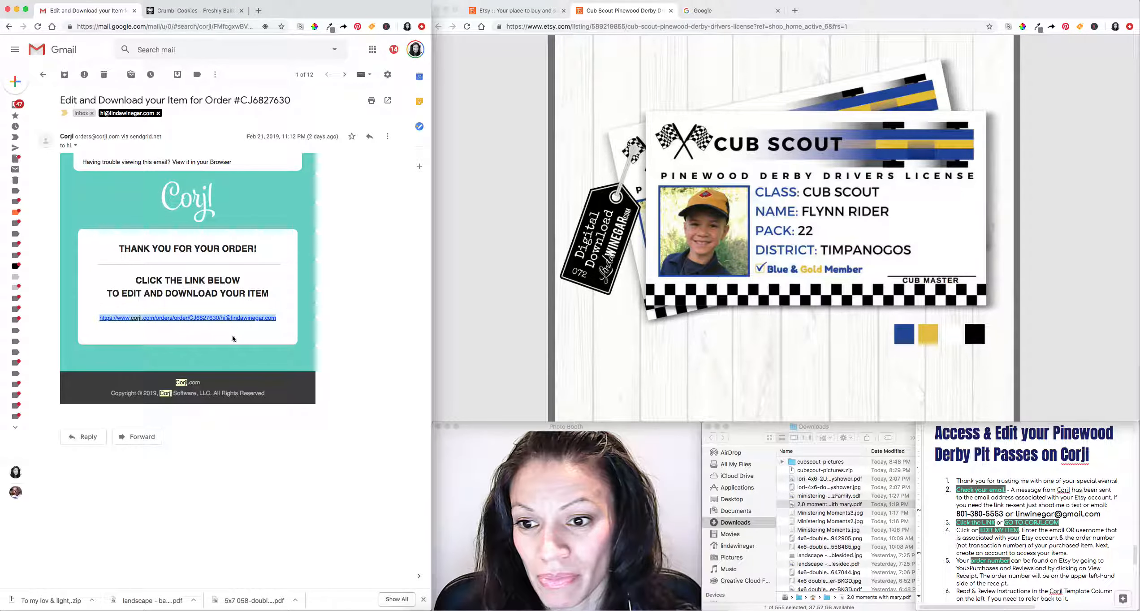
left_click(89, 320)
left_click_drag(90, 320, 277, 320)
key("super+c")
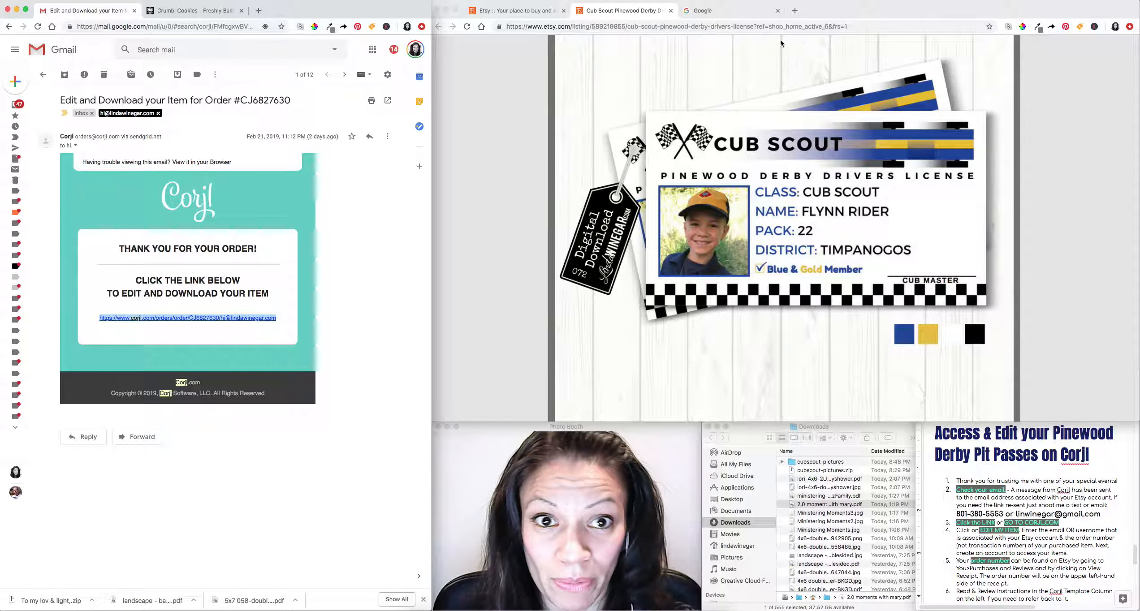
left_click(735, 12)
Load the pasted Corjl order link in Chrome and select the prefilled username on the login prompt.
left_click(733, 25)
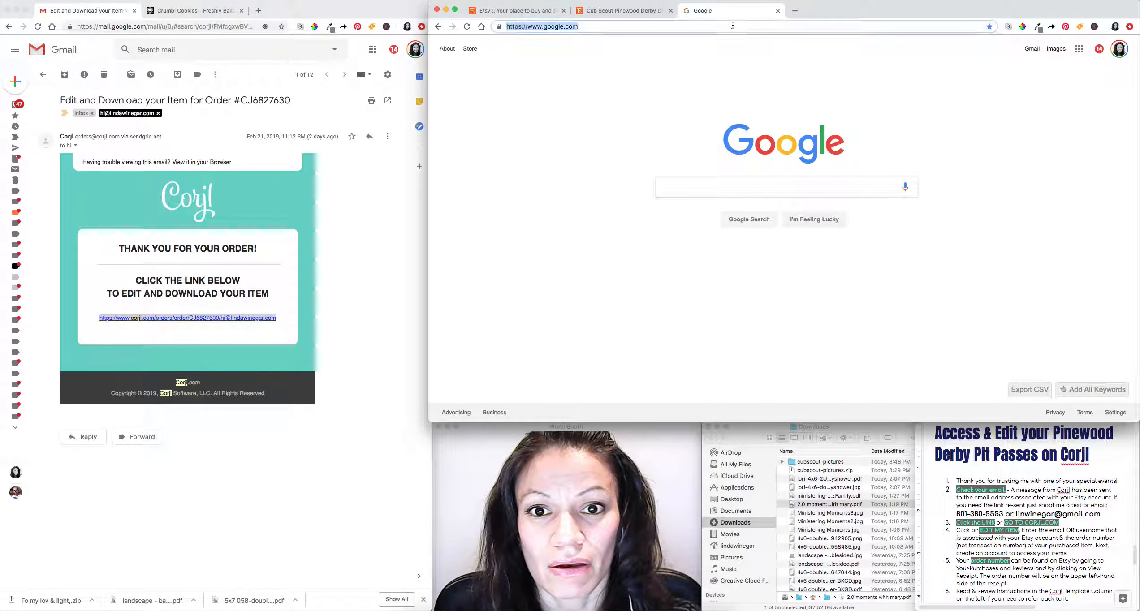
key("super+v")
key("Return")
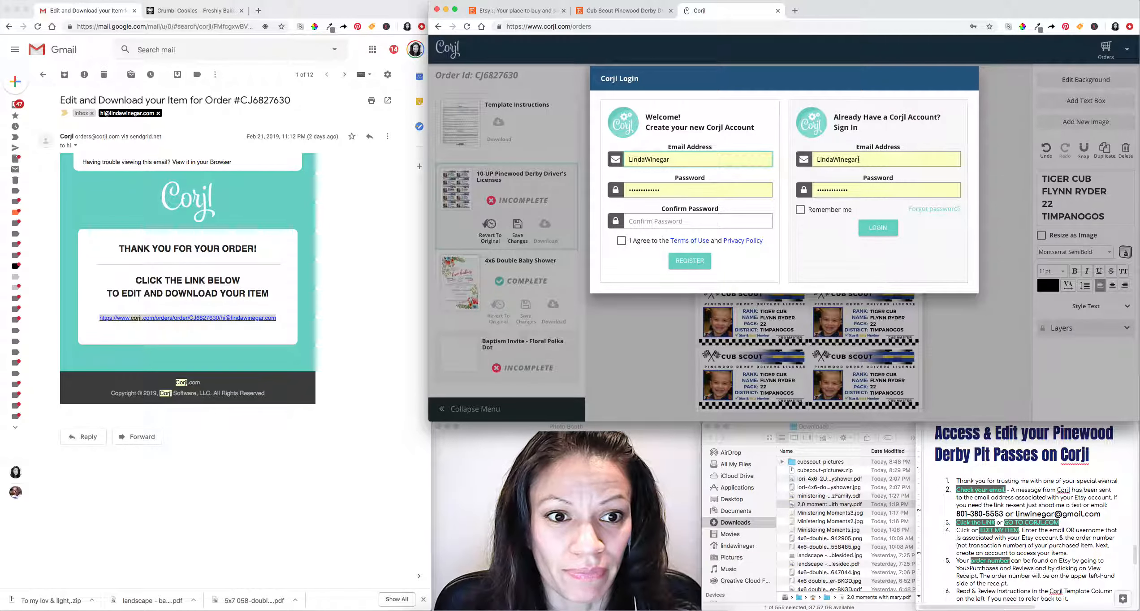
double_click(680, 160)
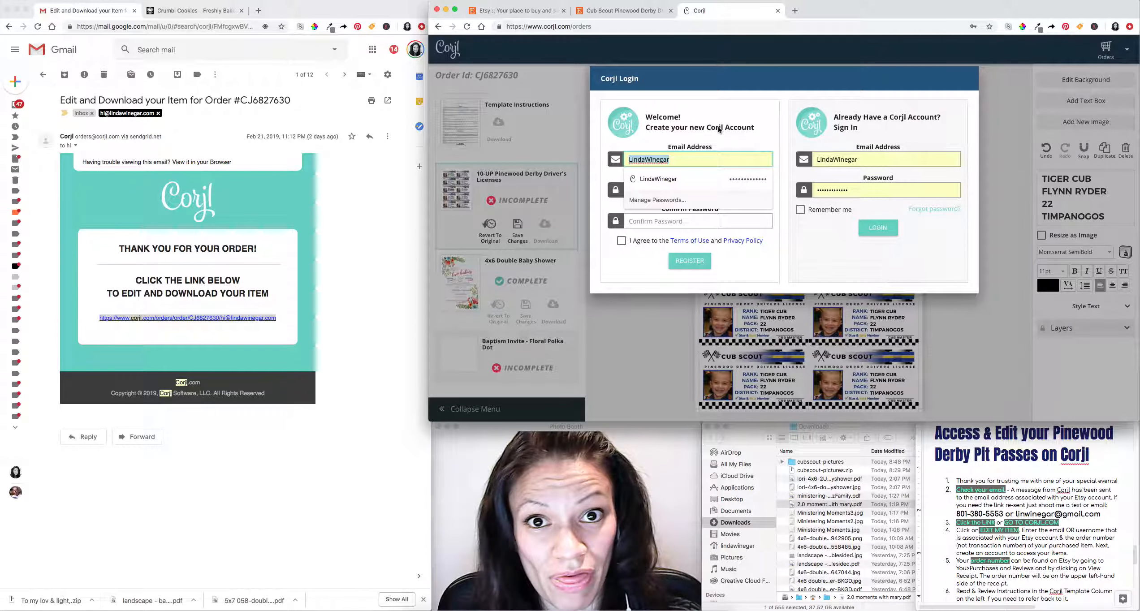
Log in to the existing Corjl account with the saved e-mail and a retyped password.
left_click(700, 179)
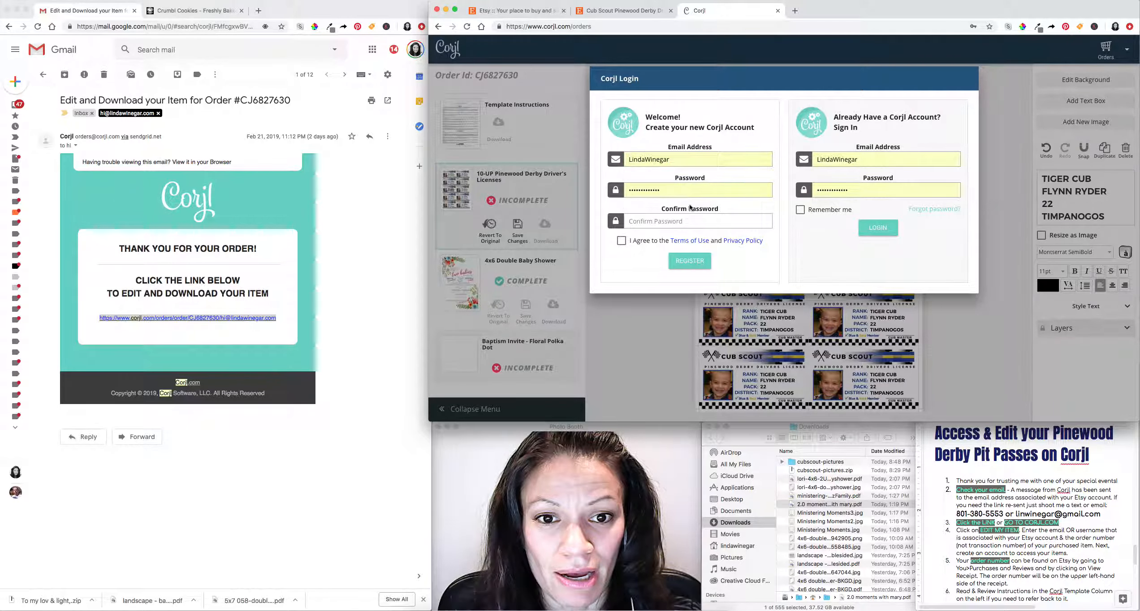
left_click(861, 160)
left_click(861, 179)
double_click(852, 190)
key("BackSpace")
type("••")
key("BackSpace")
key("BackSpace")
type("•••••••")
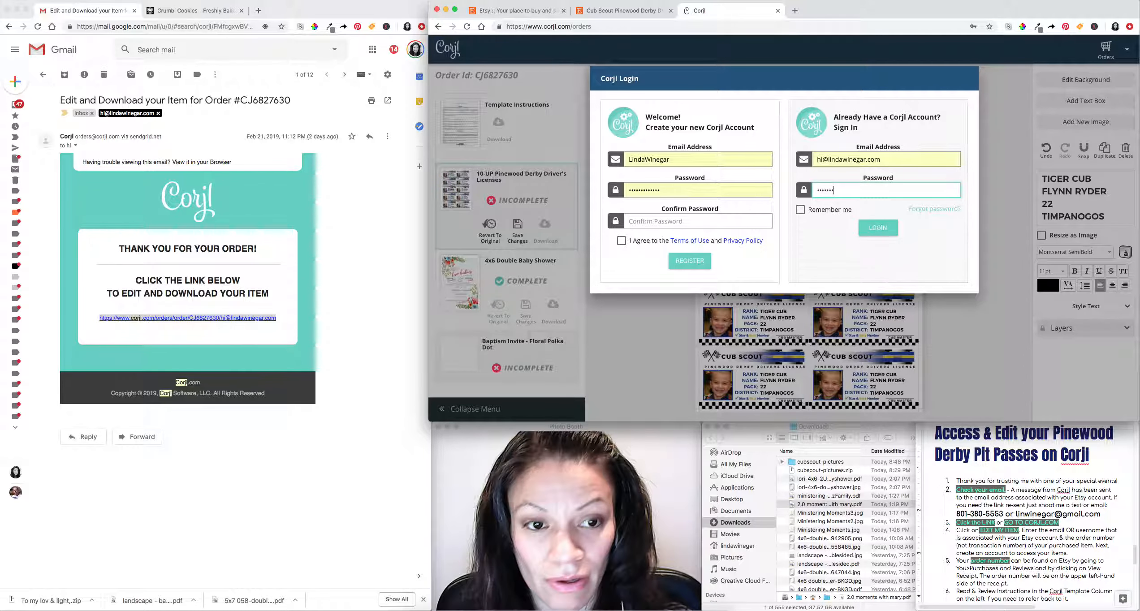
left_click(878, 226)
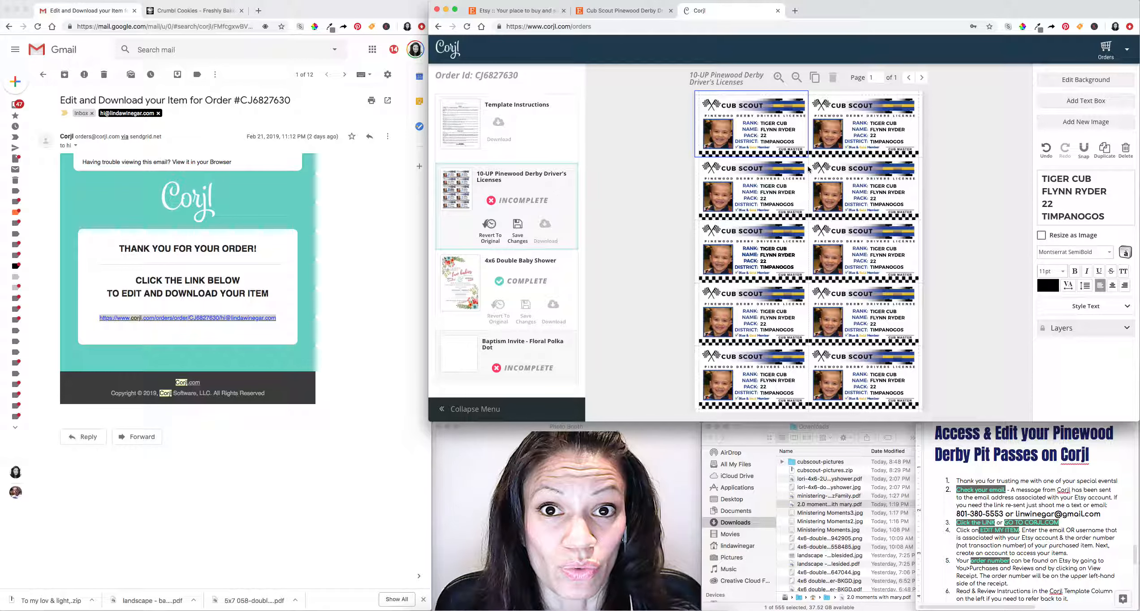
Bring the Finder Downloads window forward beside the loaded 10-up license sheet.
left_click(869, 428)
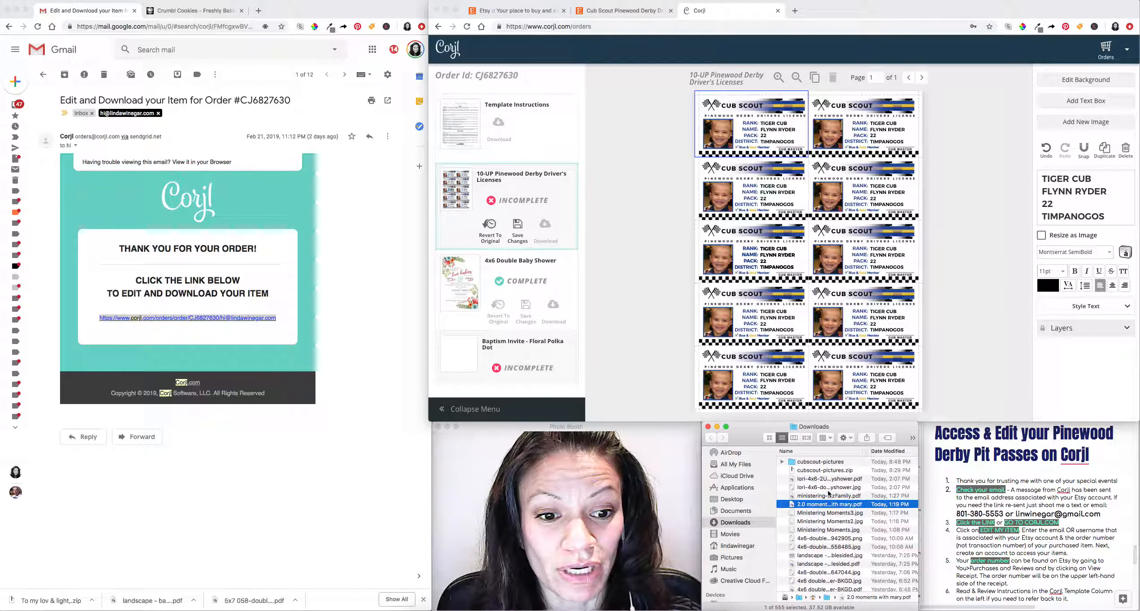
Open the cubscout-pictures folder in Downloads and select the photo 1.png.
left_click(829, 466)
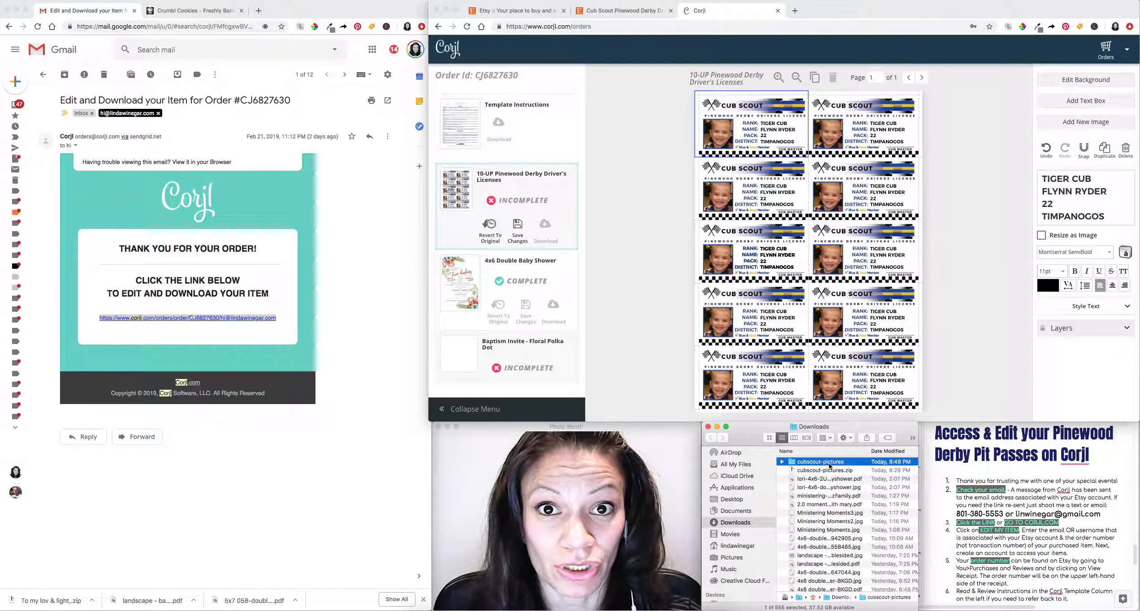
double_click(829, 462)
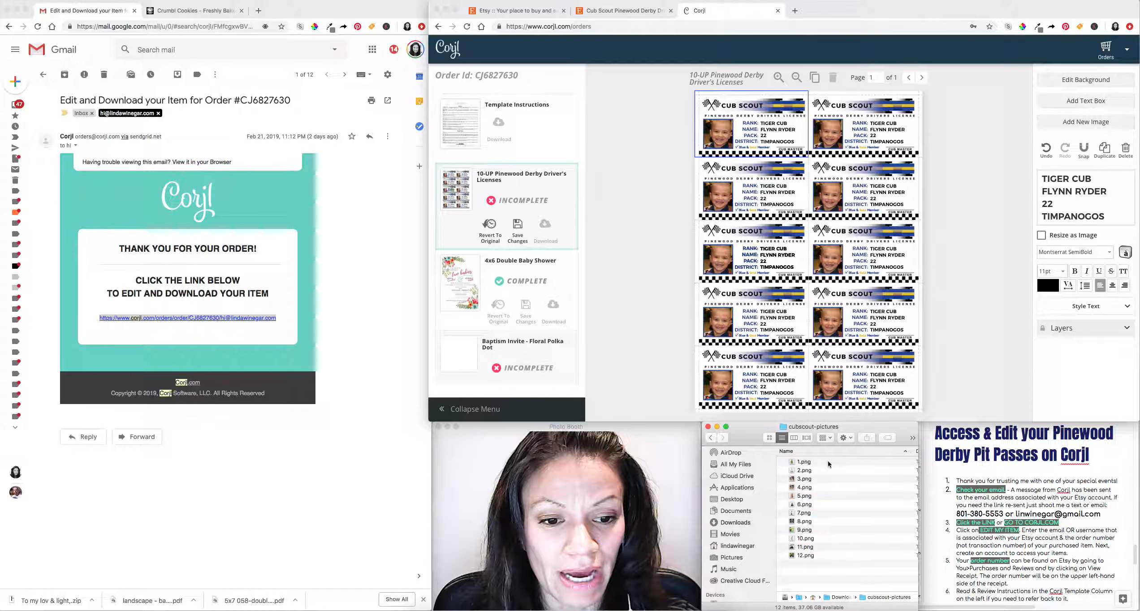
left_click(827, 460)
left_click(839, 475)
left_click(835, 464)
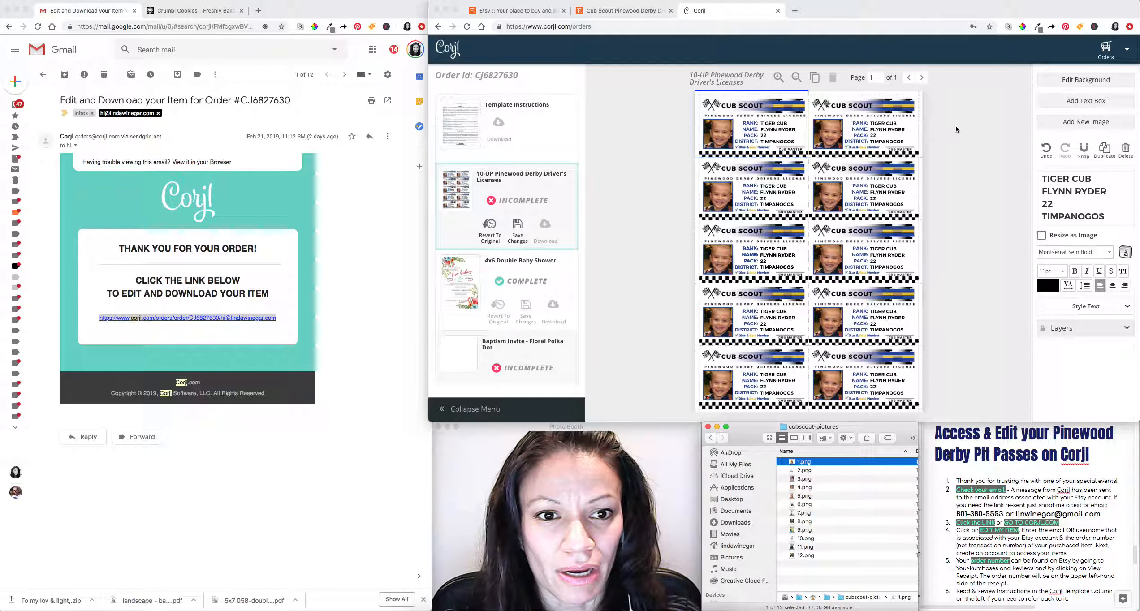
Select the first license's photo and upload 1.png from cubscout-pictures as its replacement.
left_click(954, 189)
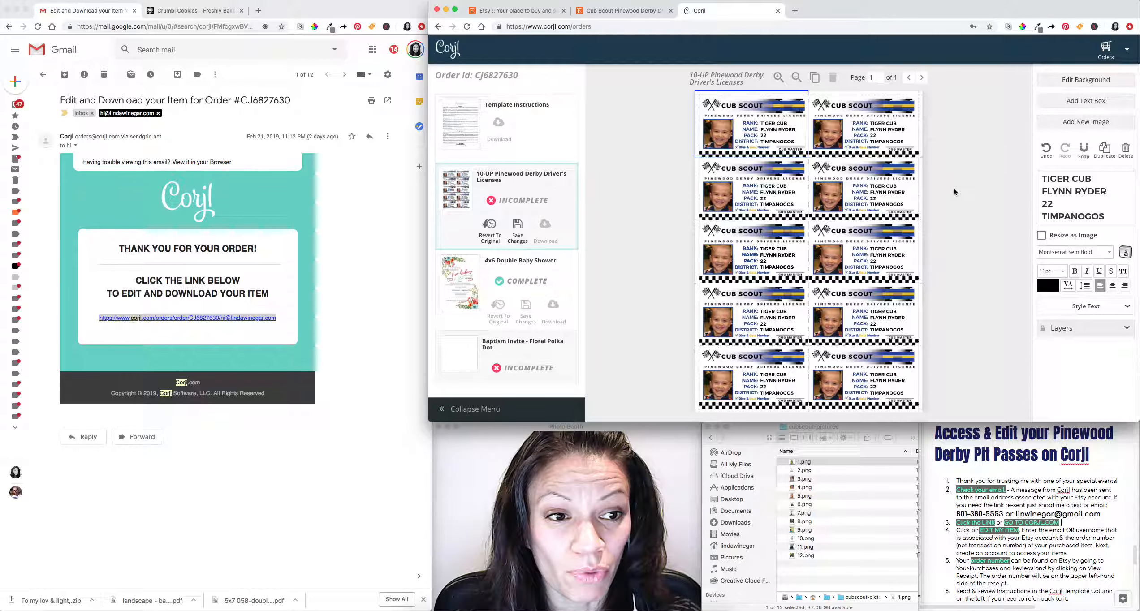
left_click(759, 126)
left_click(720, 134)
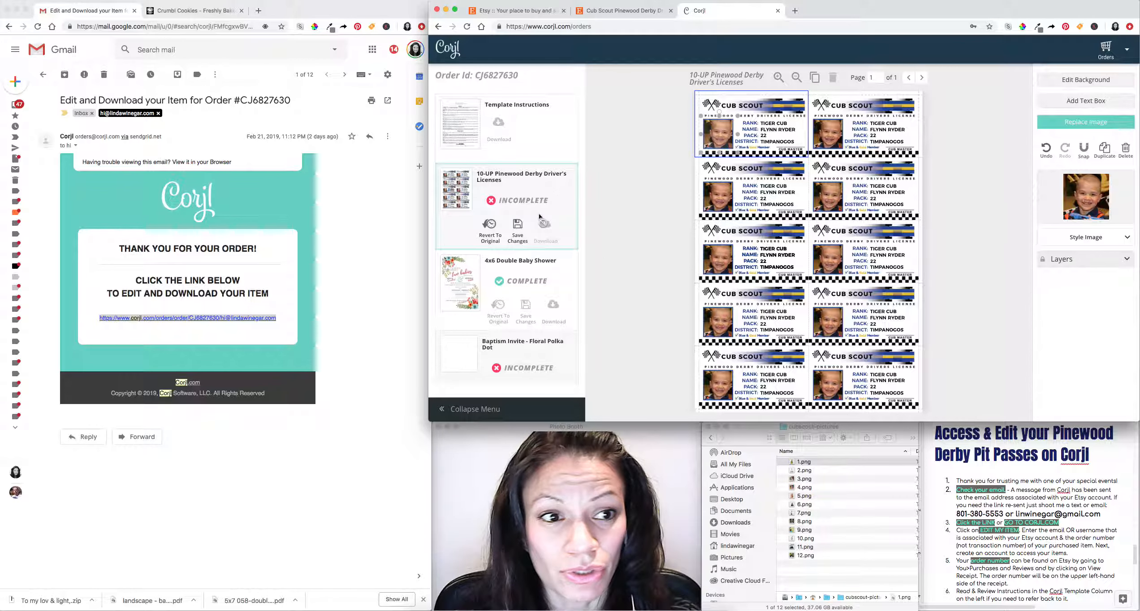
left_click(1090, 124)
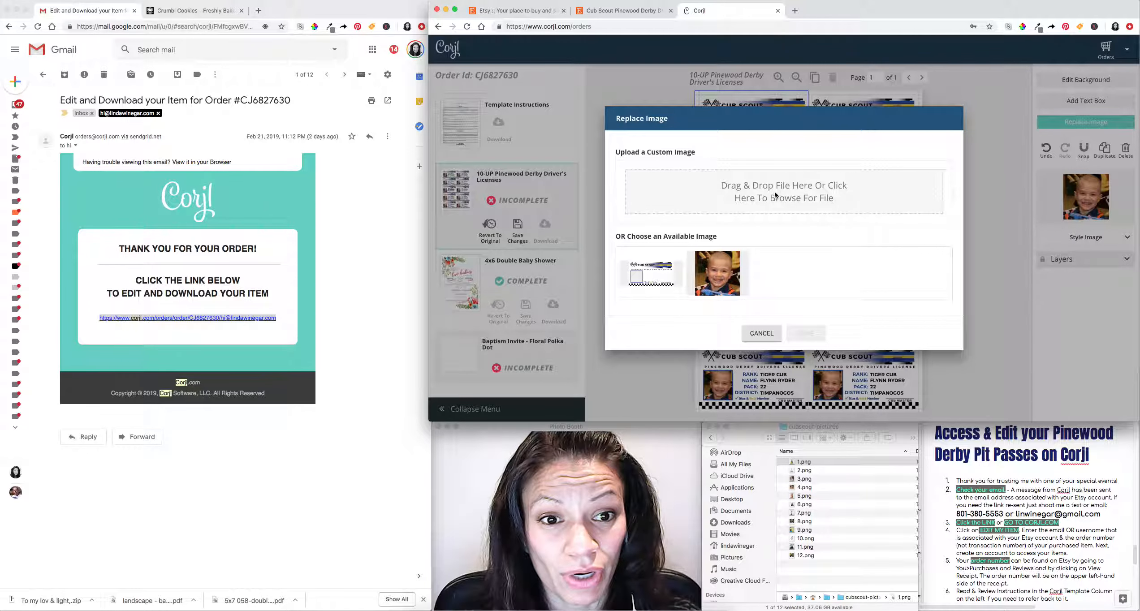
left_click(775, 191)
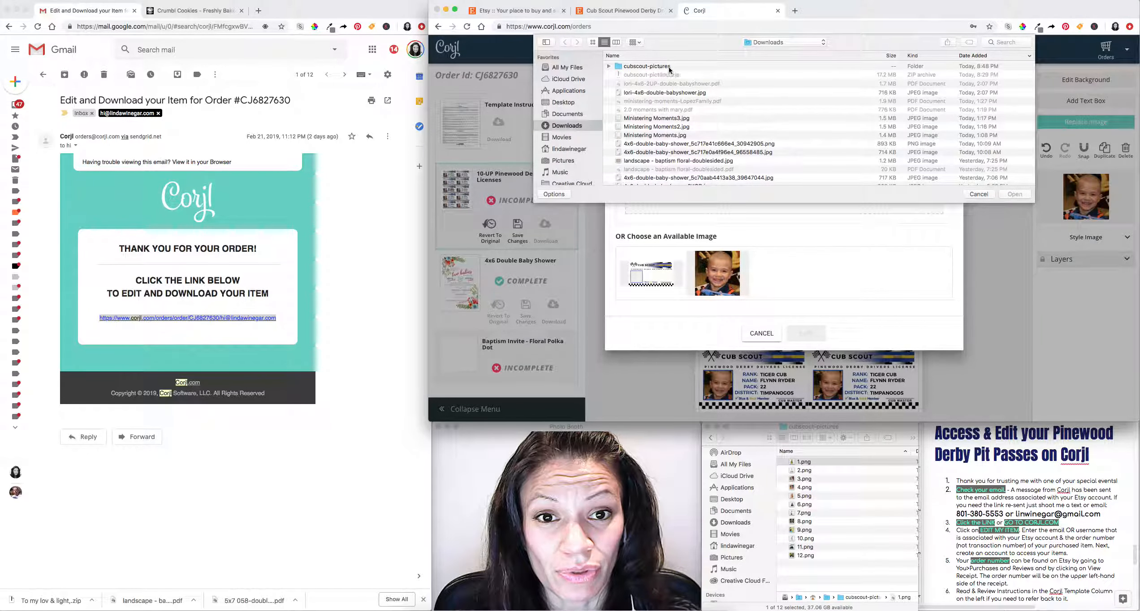
double_click(669, 67)
left_click(632, 67)
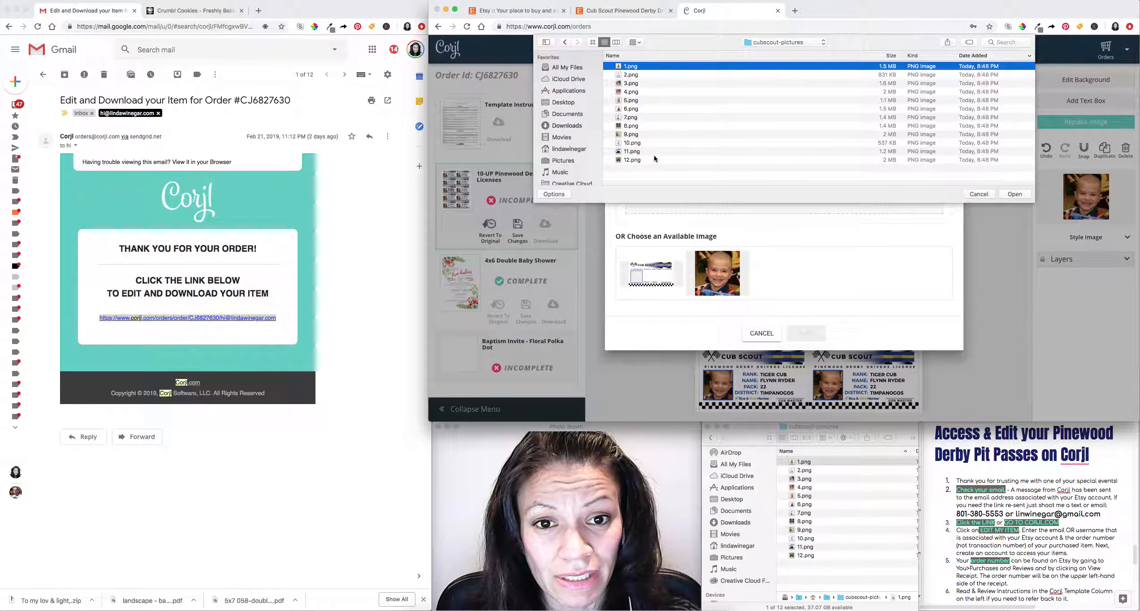
left_click(1016, 194)
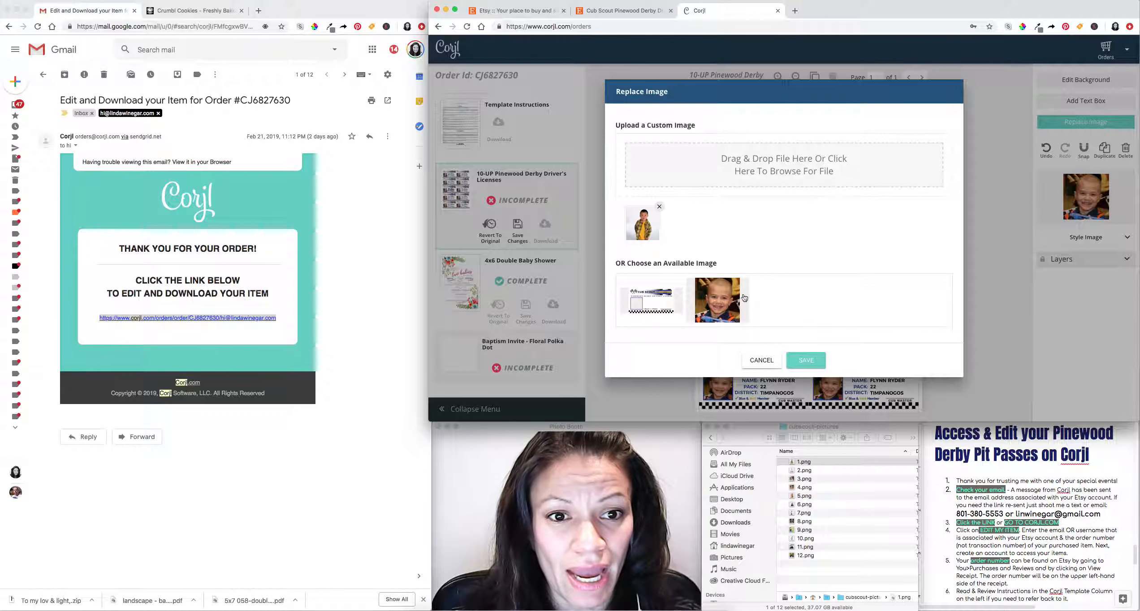
Settle on 1.png instead of 2.png and save it to the first license.
left_click(765, 169)
left_click(632, 74)
left_click(1016, 194)
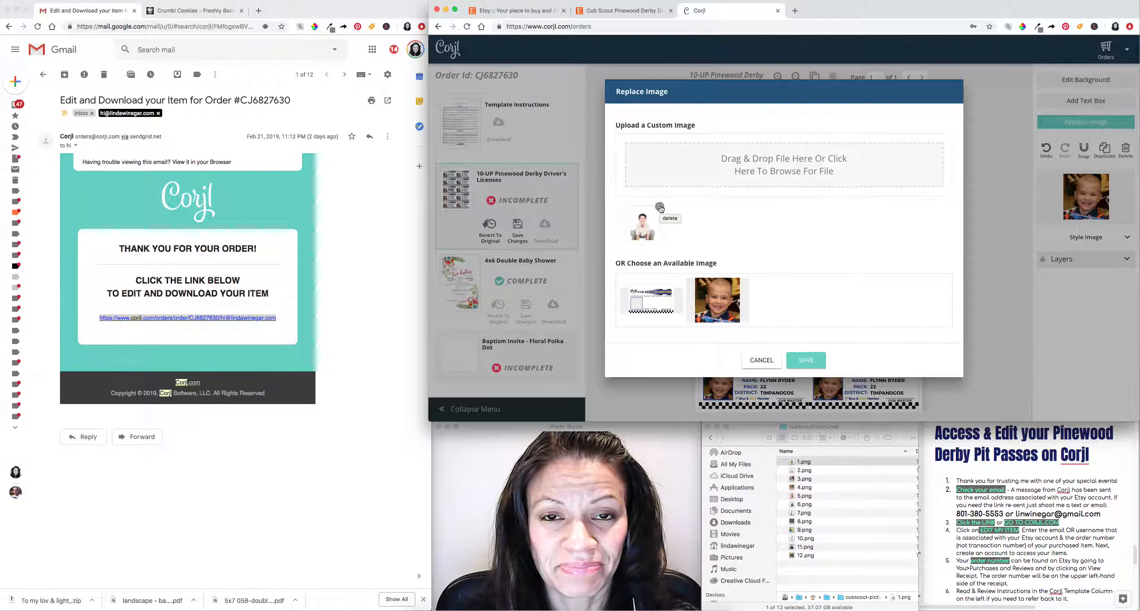
left_click(714, 173)
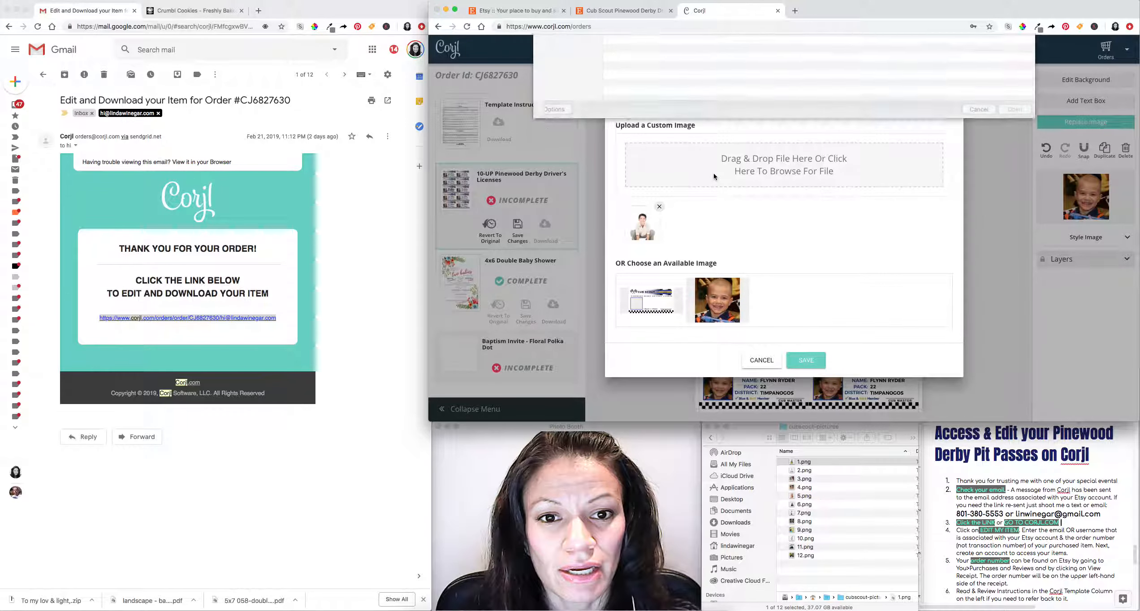
left_click(1026, 192)
left_click(806, 362)
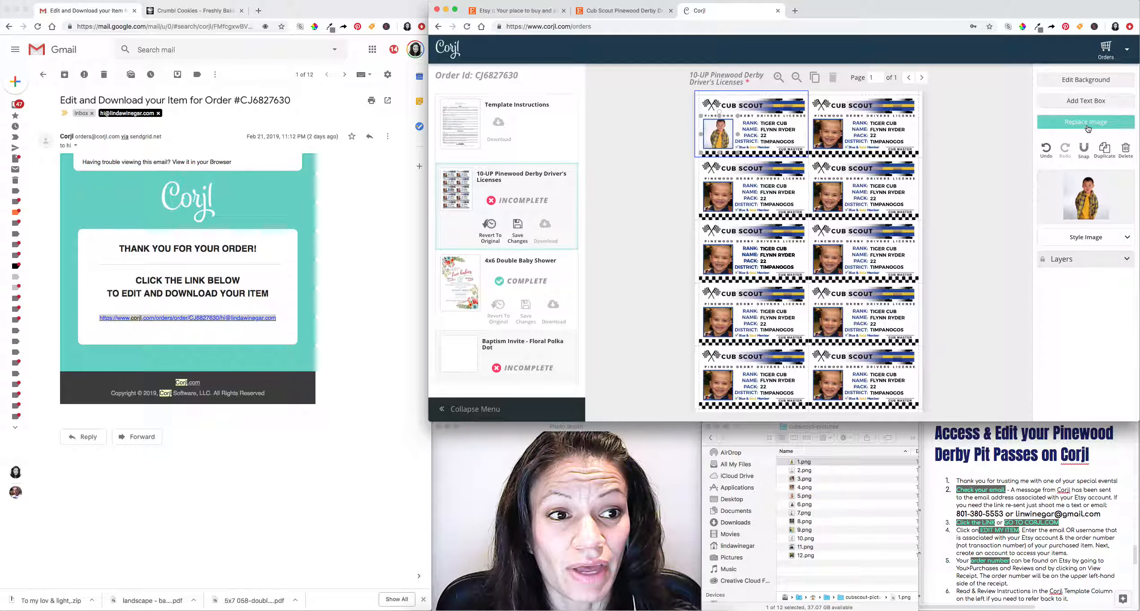
left_click(829, 135)
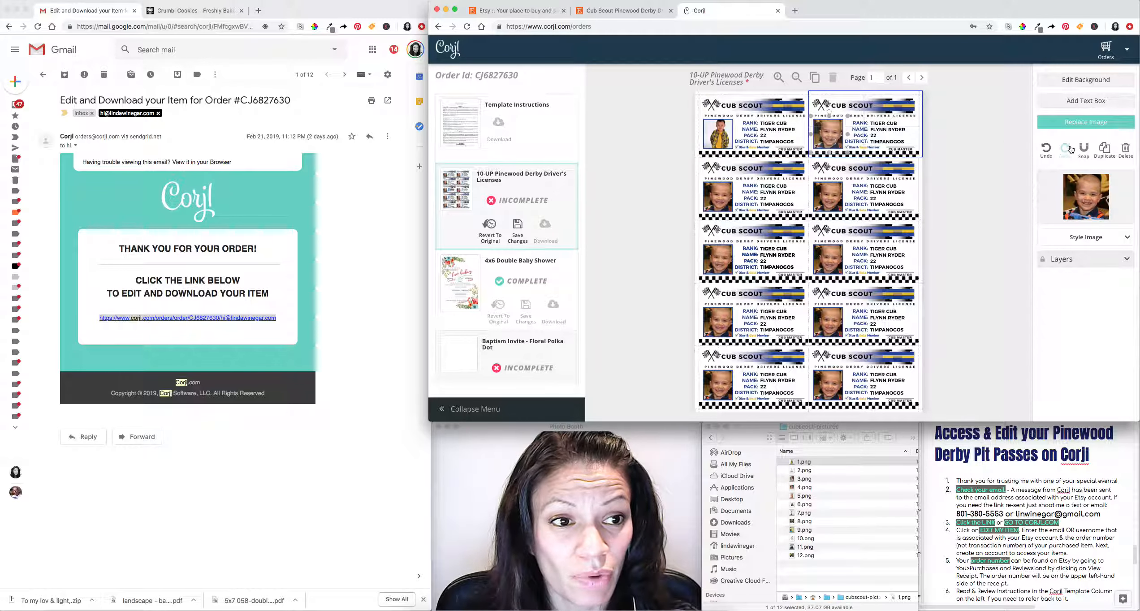
Replace the top-right and second-row left license photos with 2.png and 3.png.
left_click(1074, 120)
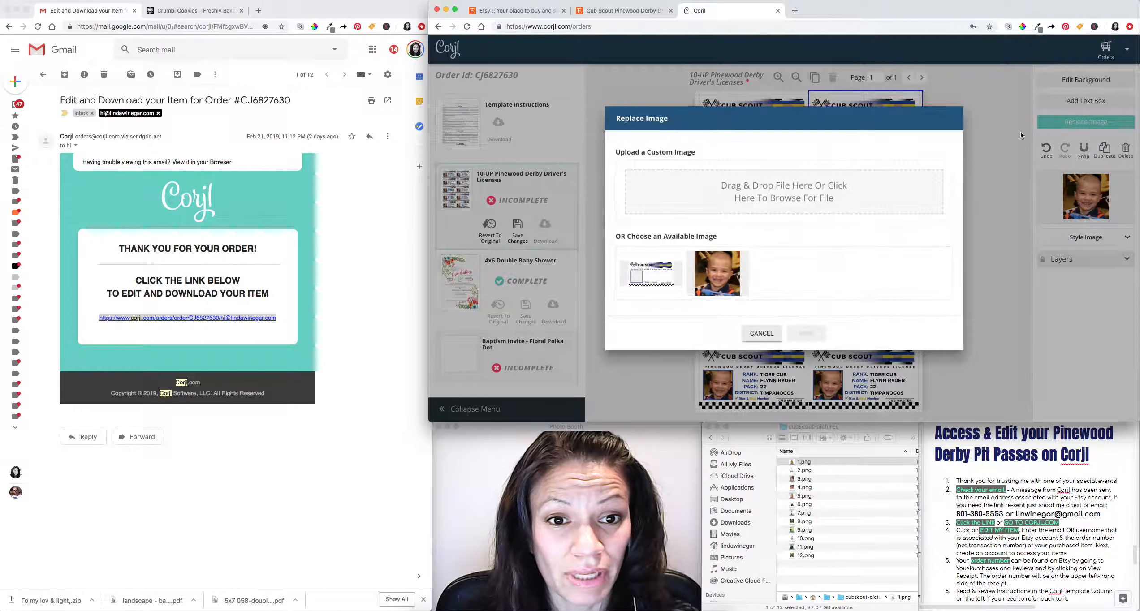
left_click(731, 189)
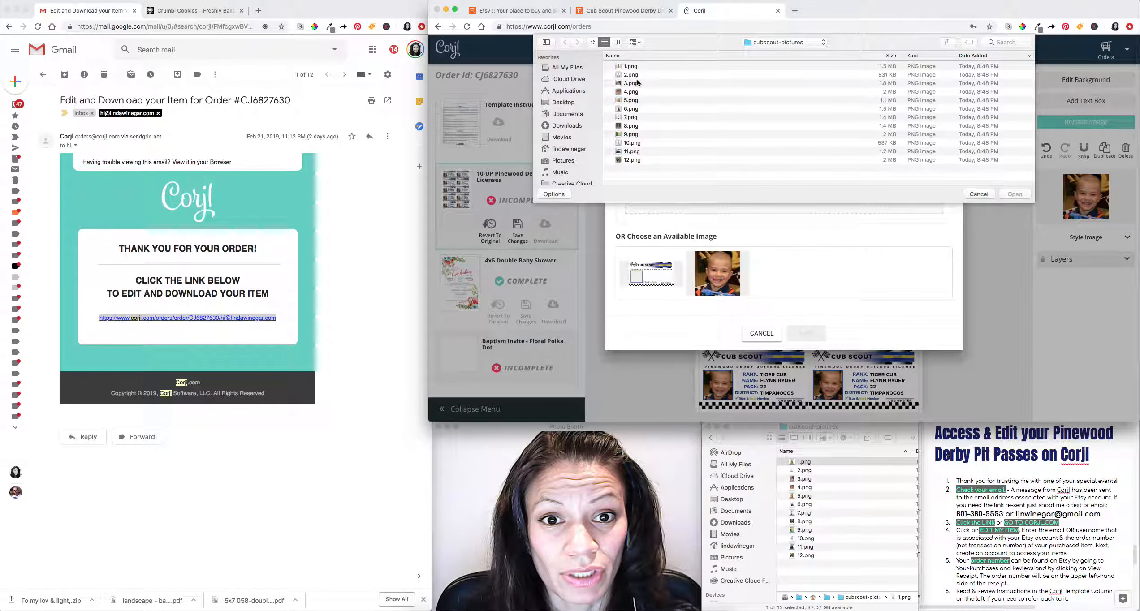
left_click(637, 75)
left_click(1014, 194)
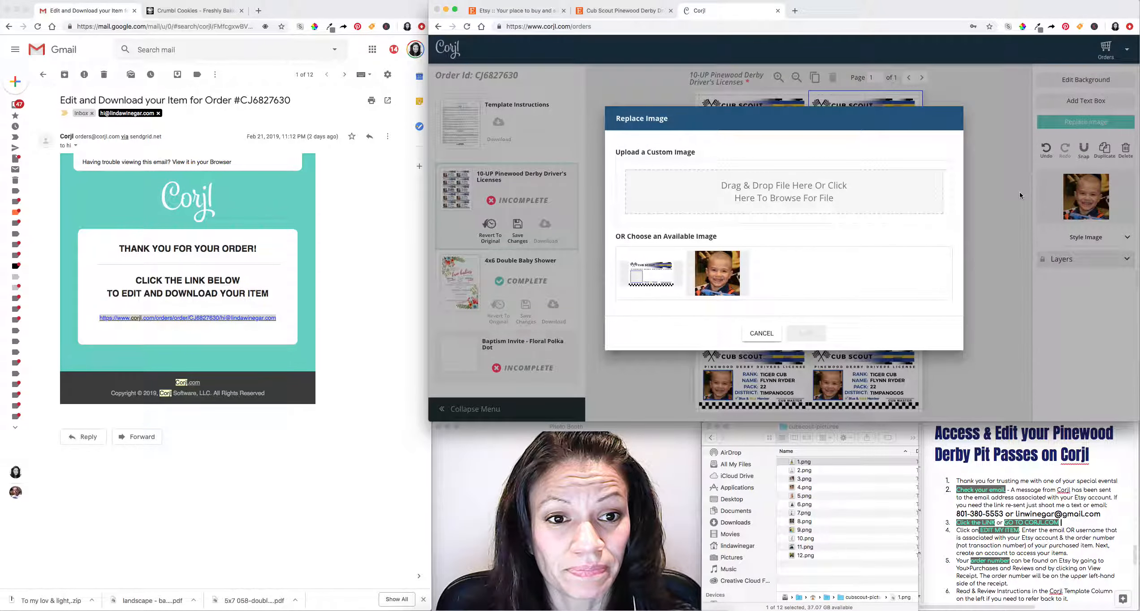
left_click(817, 367)
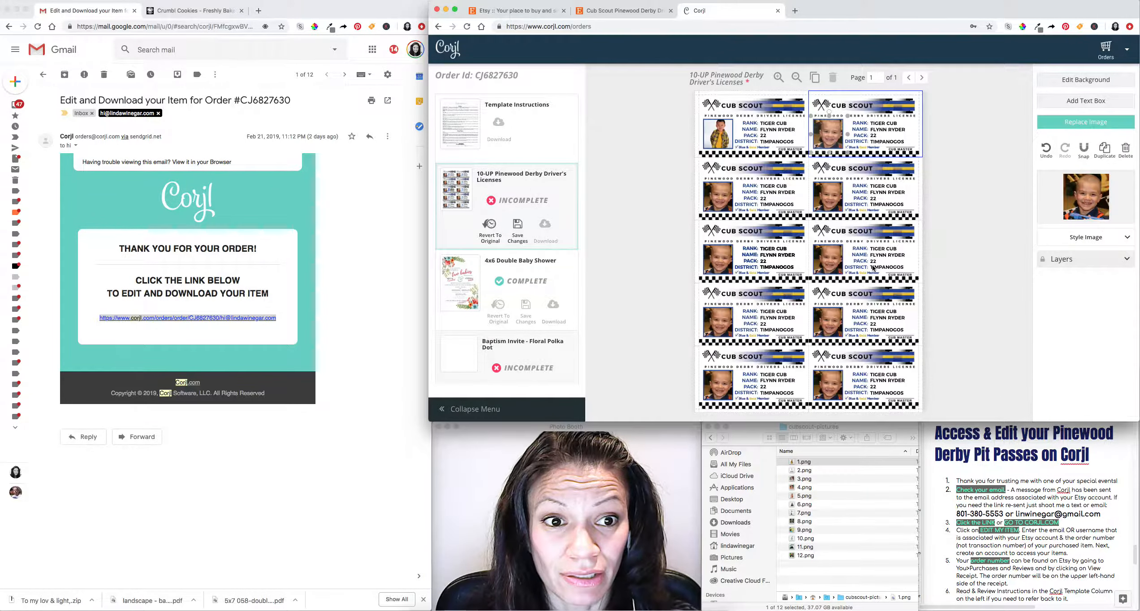
left_click(714, 206)
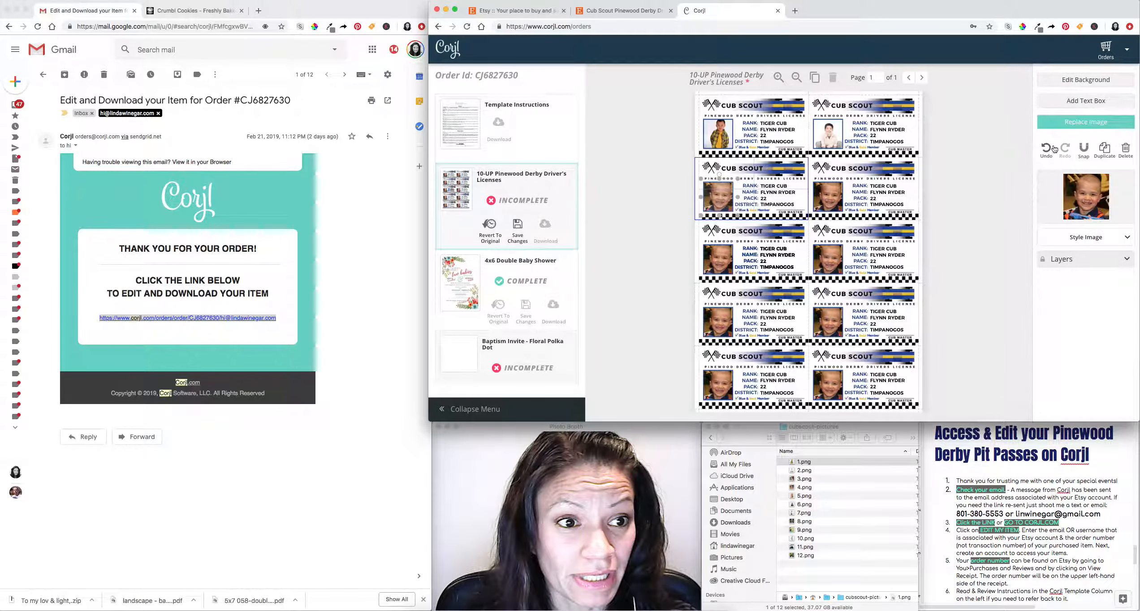
left_click(1098, 123)
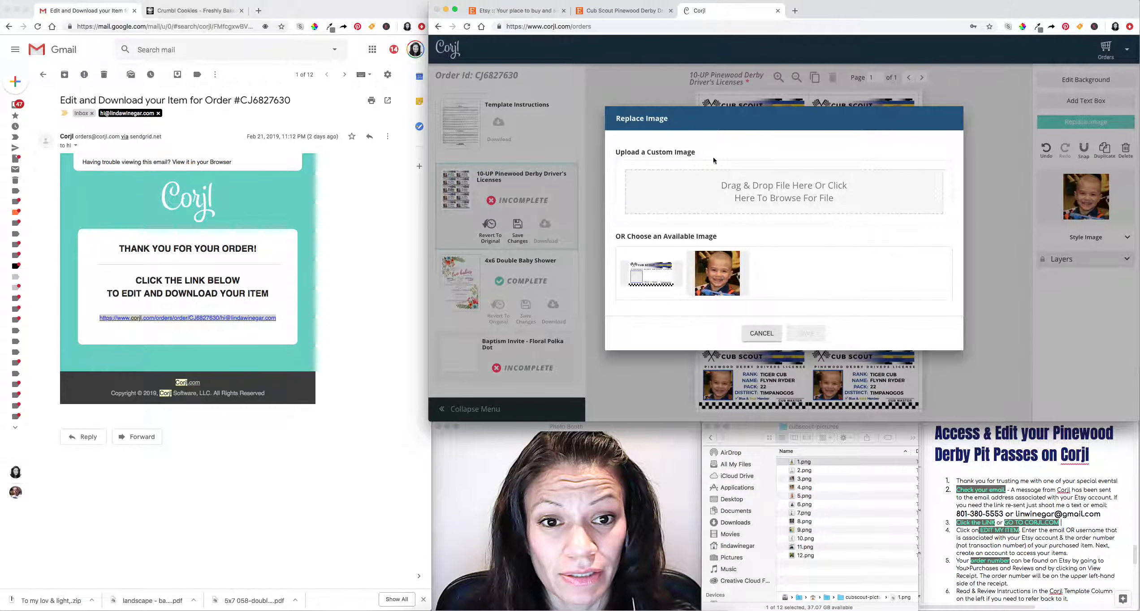
left_click(715, 180)
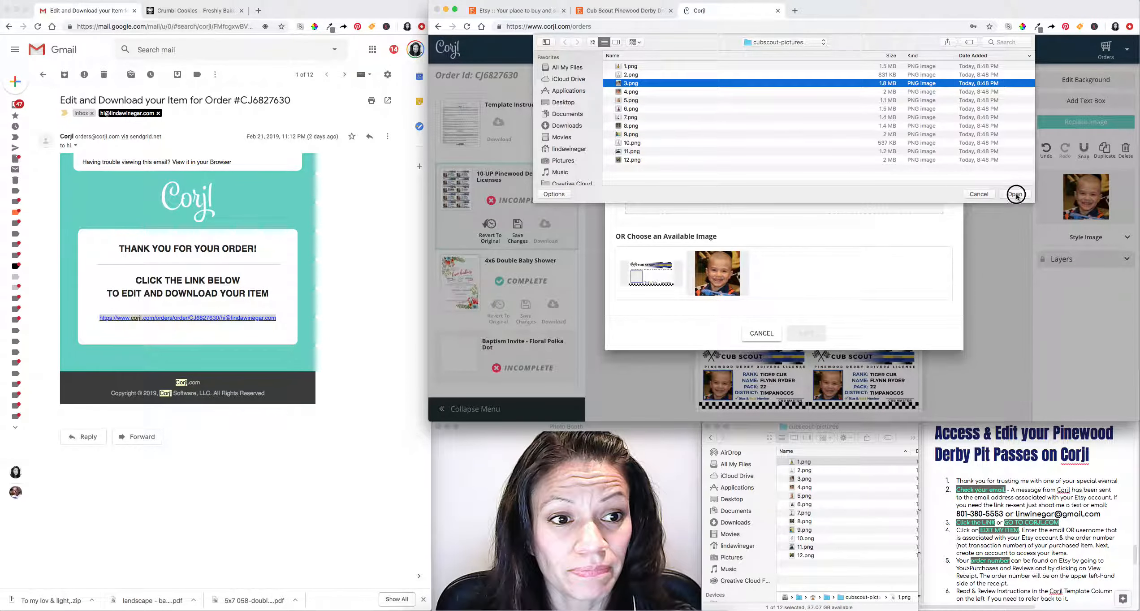
left_click(1016, 195)
left_click(829, 355)
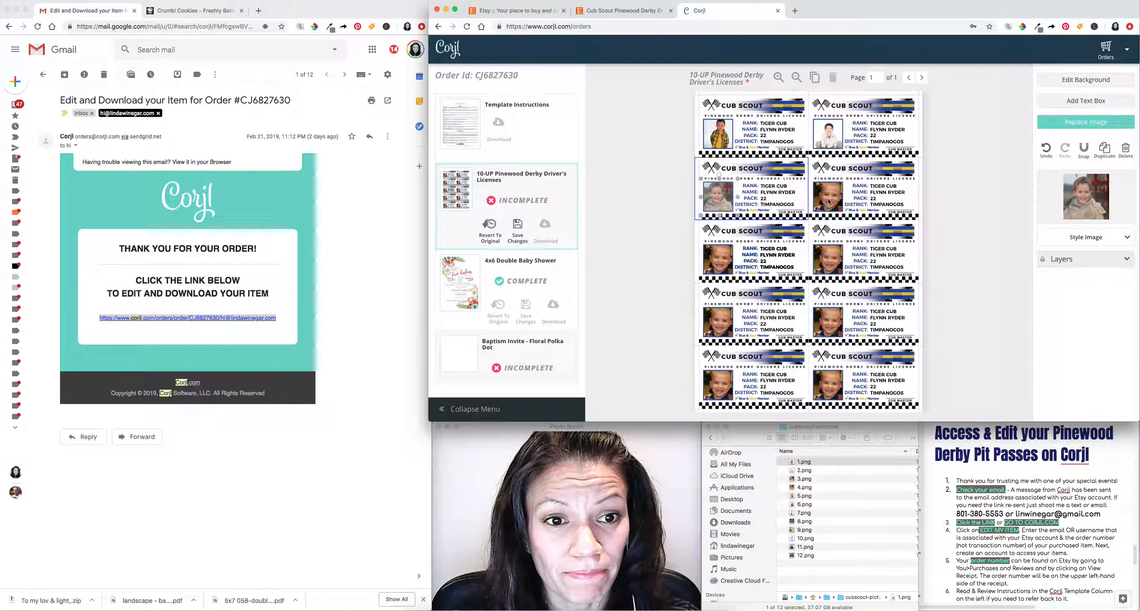
Replace the second-row right and third-row left license photos with 4.png and 5.png.
left_click(829, 201)
left_click(1121, 122)
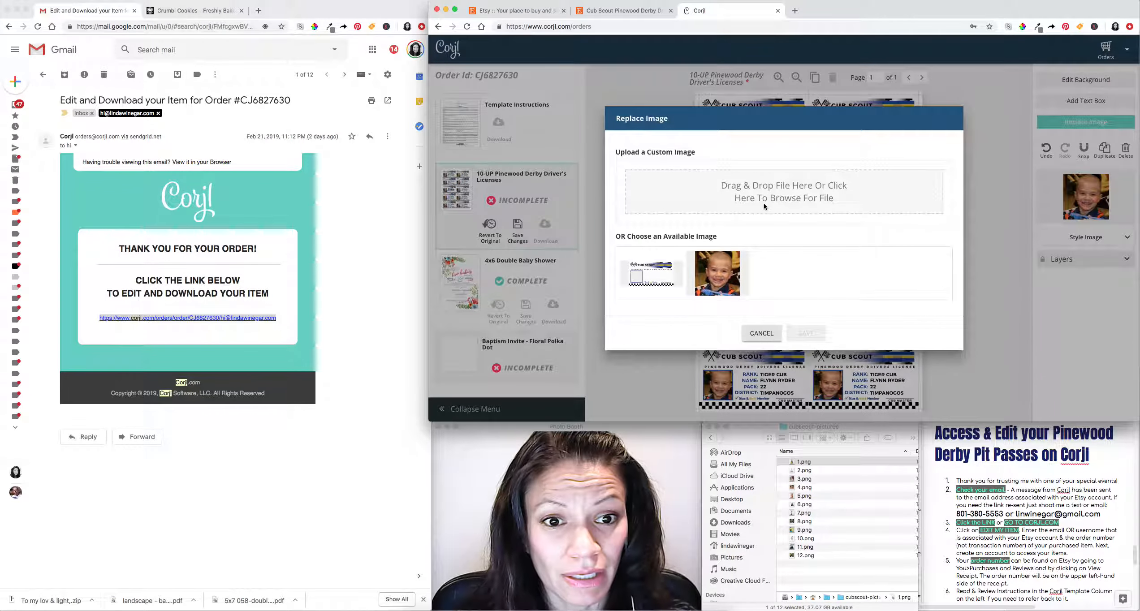
left_click(831, 208)
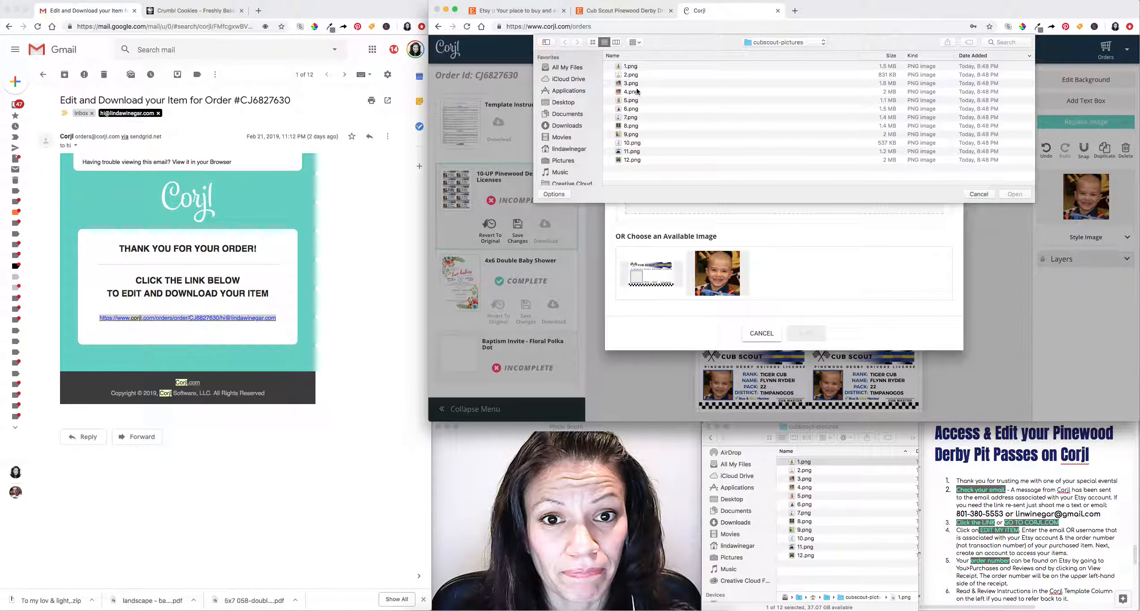
left_click(637, 92)
left_click(1018, 194)
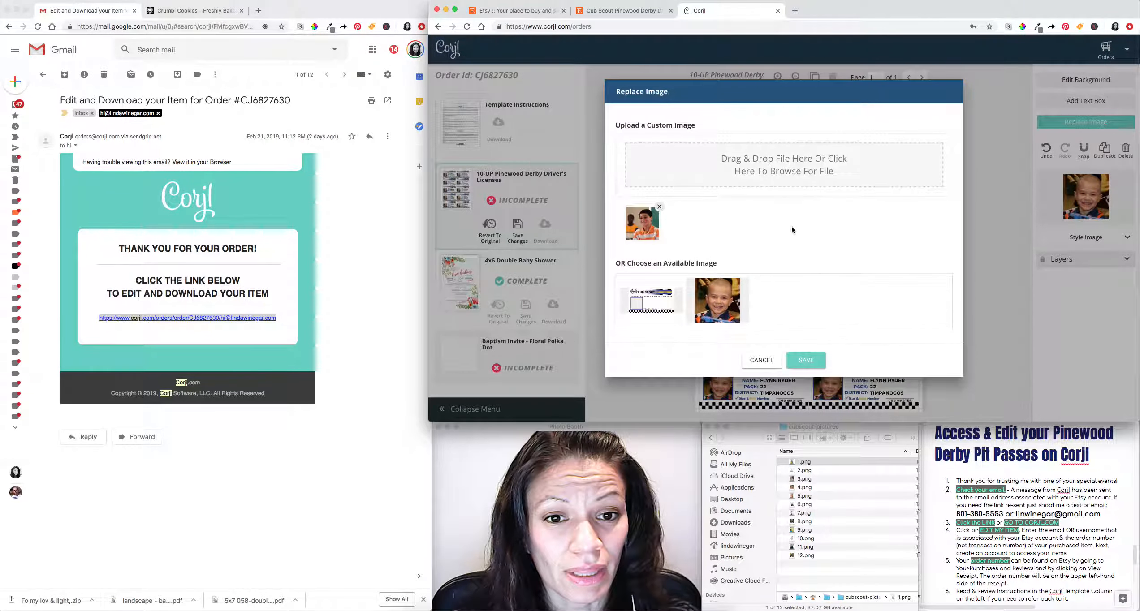
left_click(822, 366)
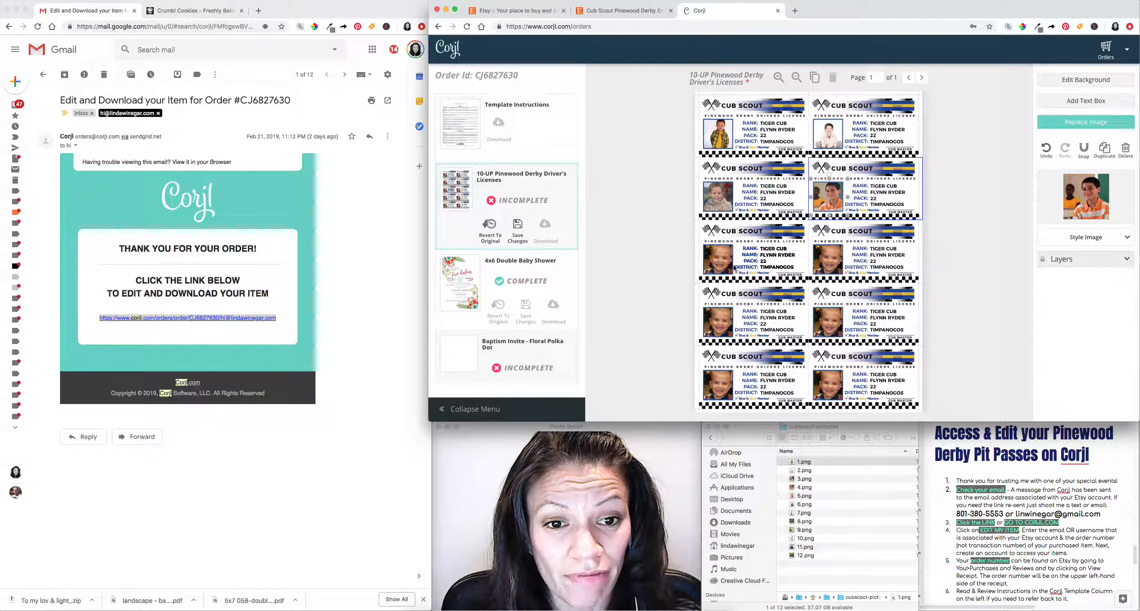
left_click(720, 257)
left_click(1086, 123)
left_click(749, 198)
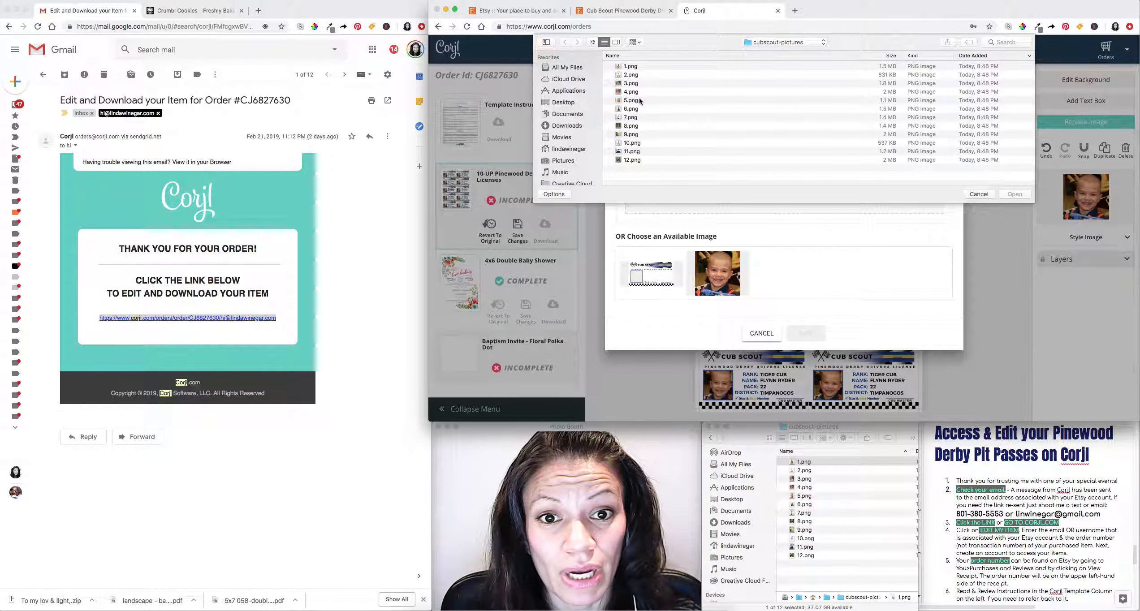
left_click(640, 101)
left_click(1004, 194)
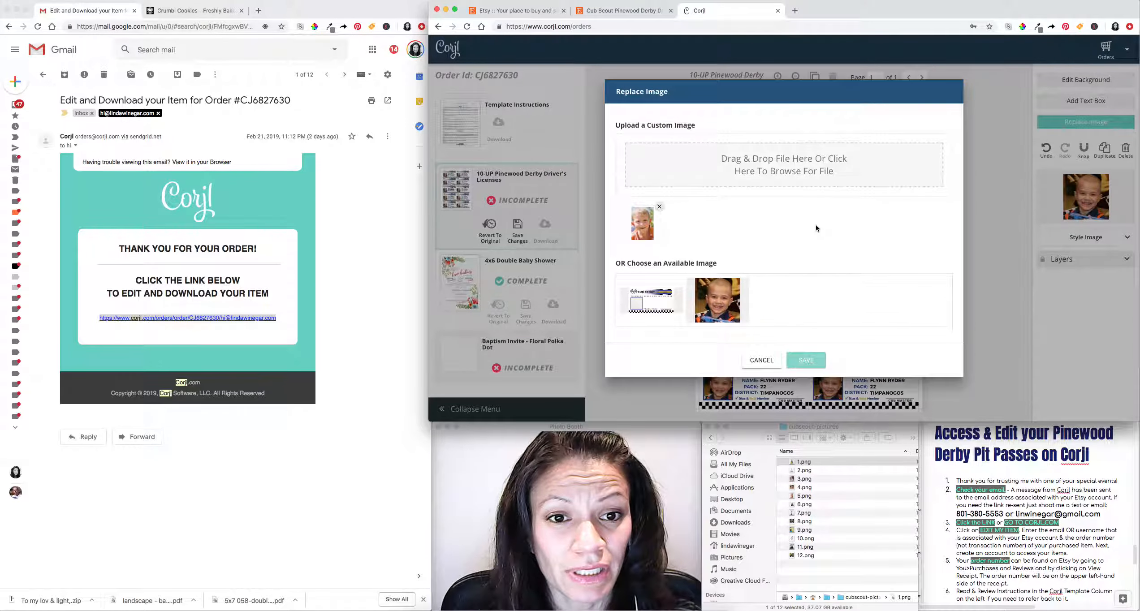
left_click(810, 362)
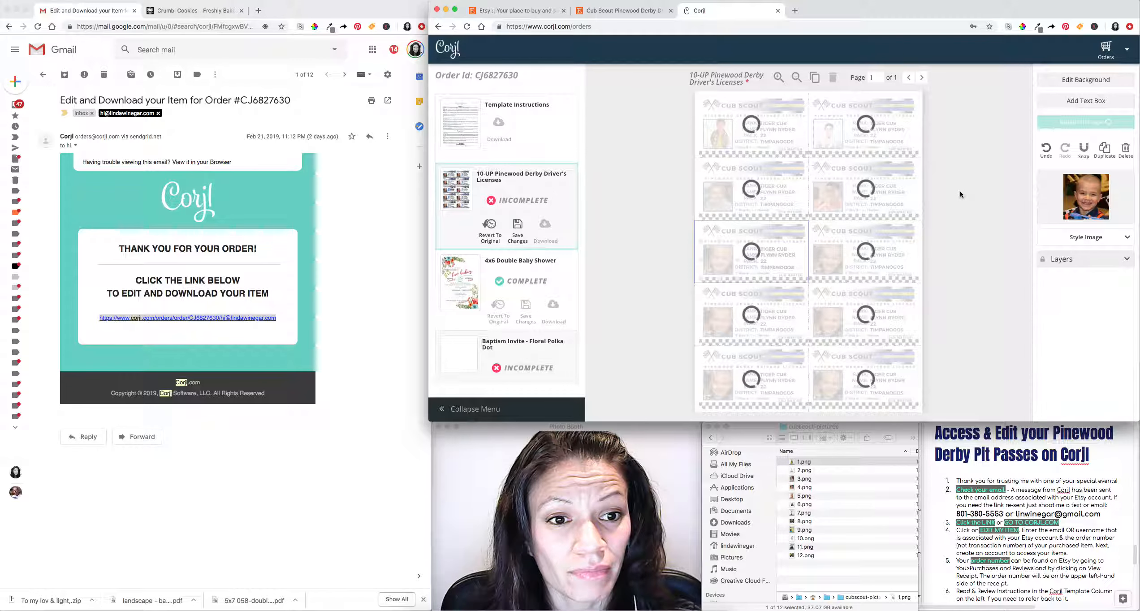
Replace the third-row right and fourth-row left license photos with 6.png and 7.png.
left_click(837, 260)
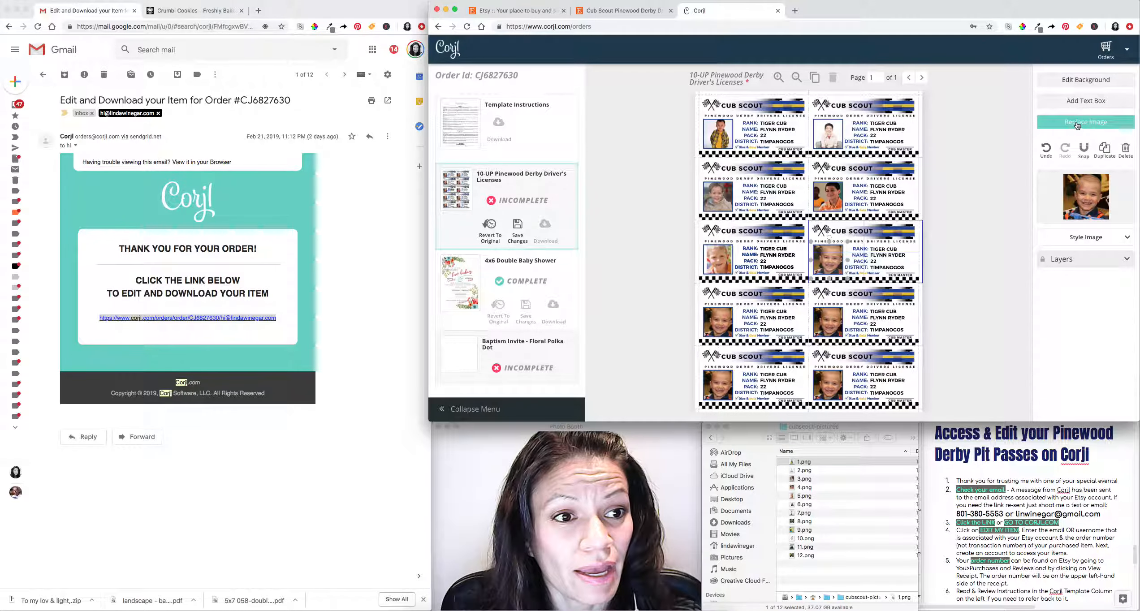
left_click(1078, 125)
left_click(773, 200)
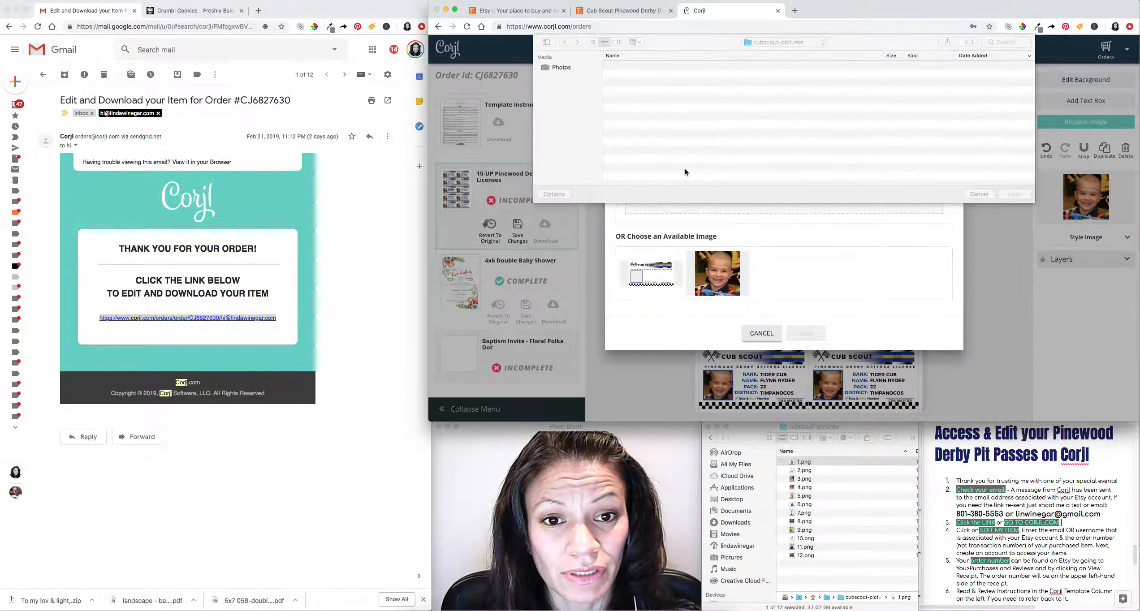
left_click(632, 109)
left_click(1014, 194)
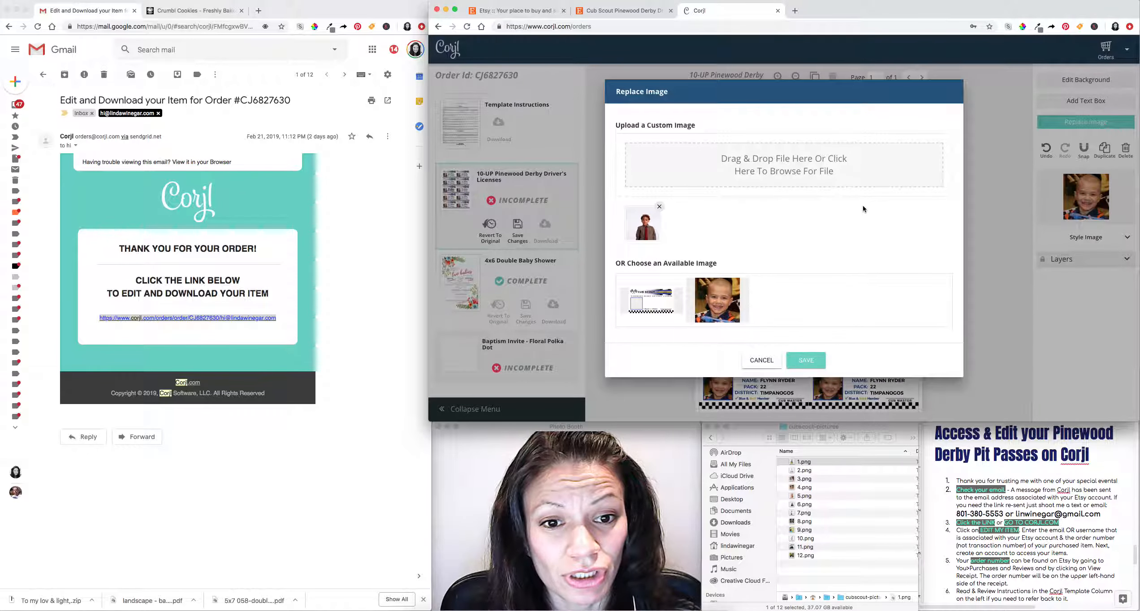
left_click(810, 358)
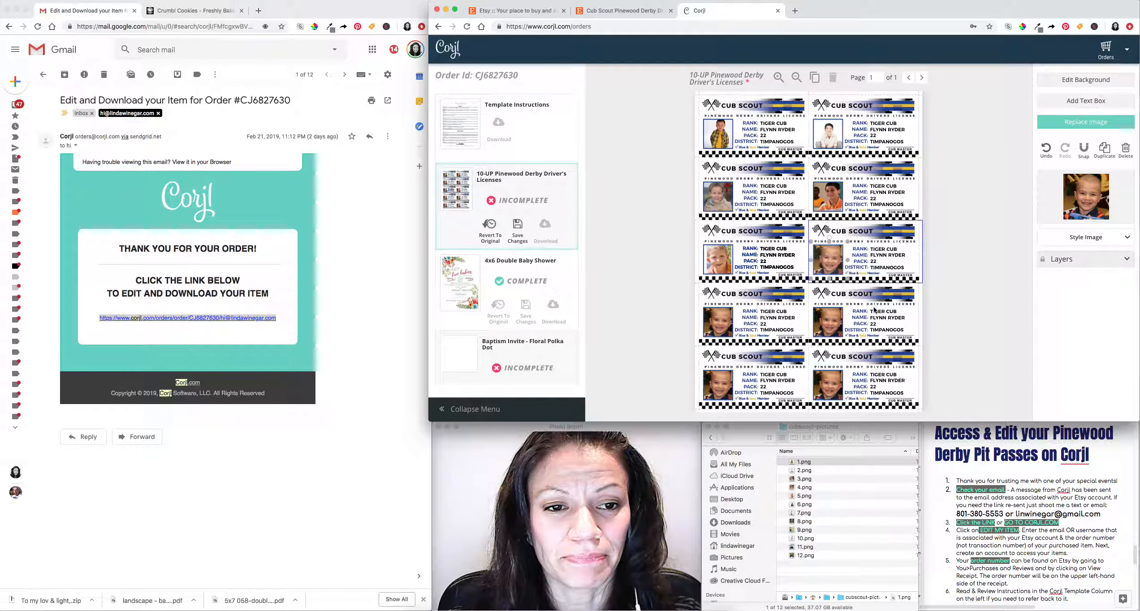
left_click(723, 326)
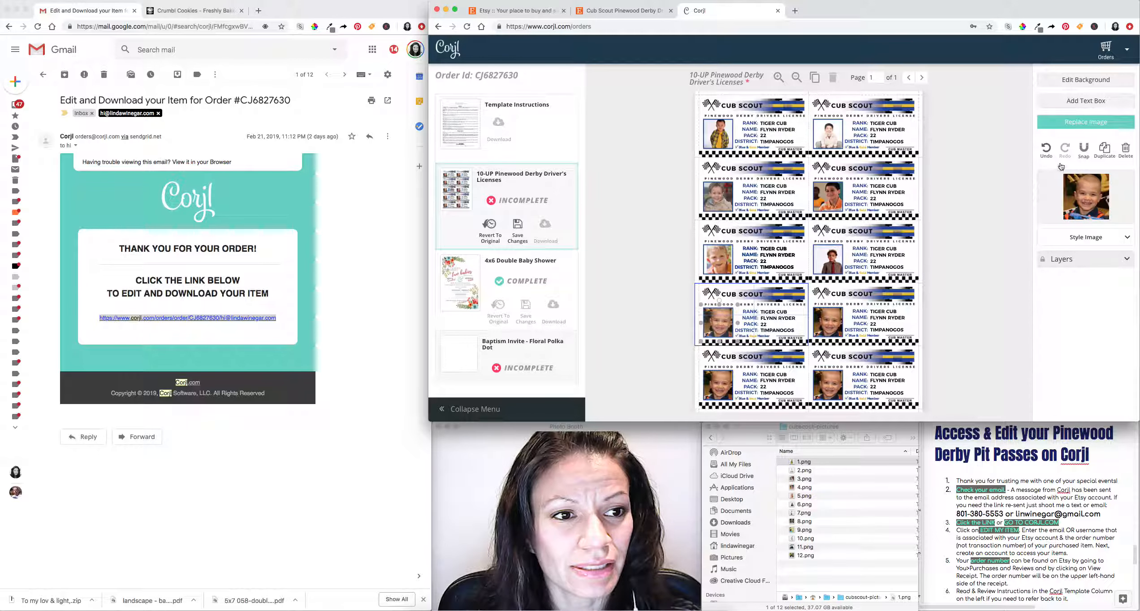
left_click(1088, 124)
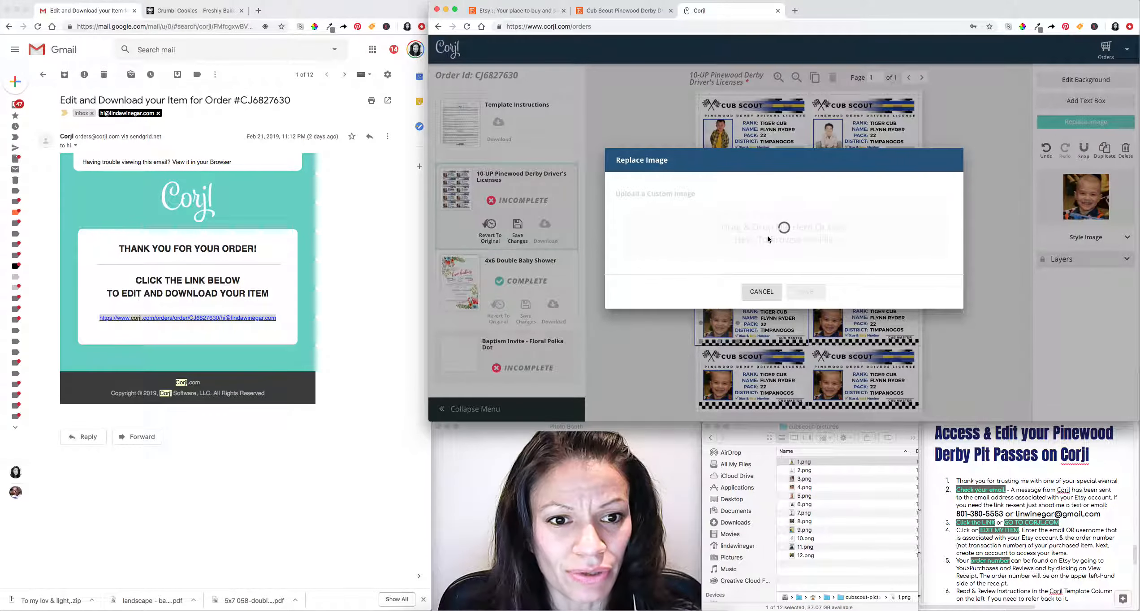
left_click(764, 189)
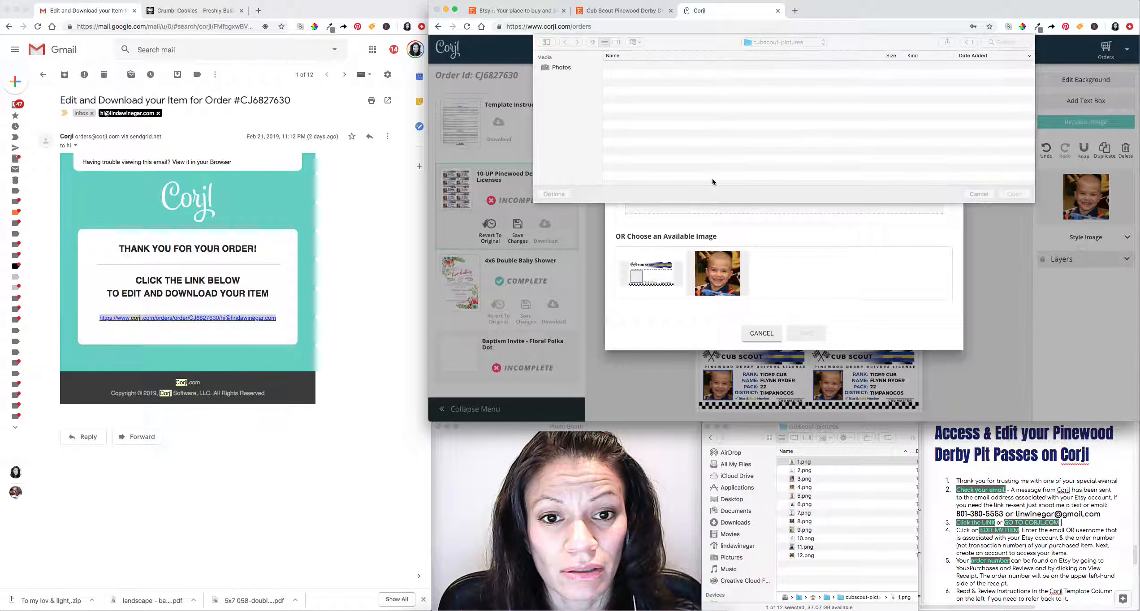
left_click(640, 118)
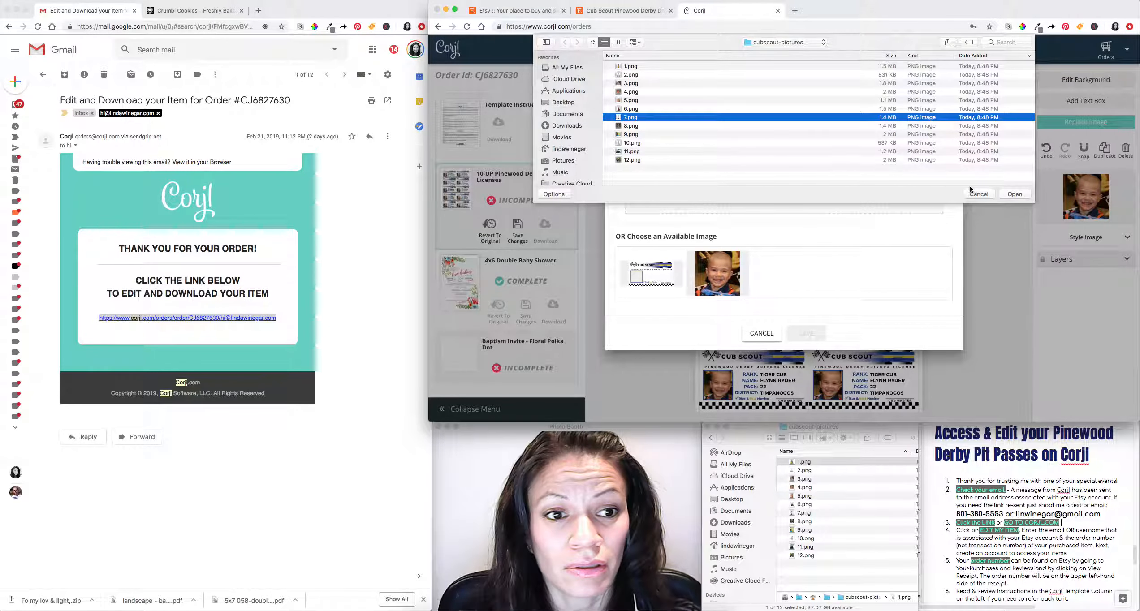
left_click(1022, 198)
left_click(805, 359)
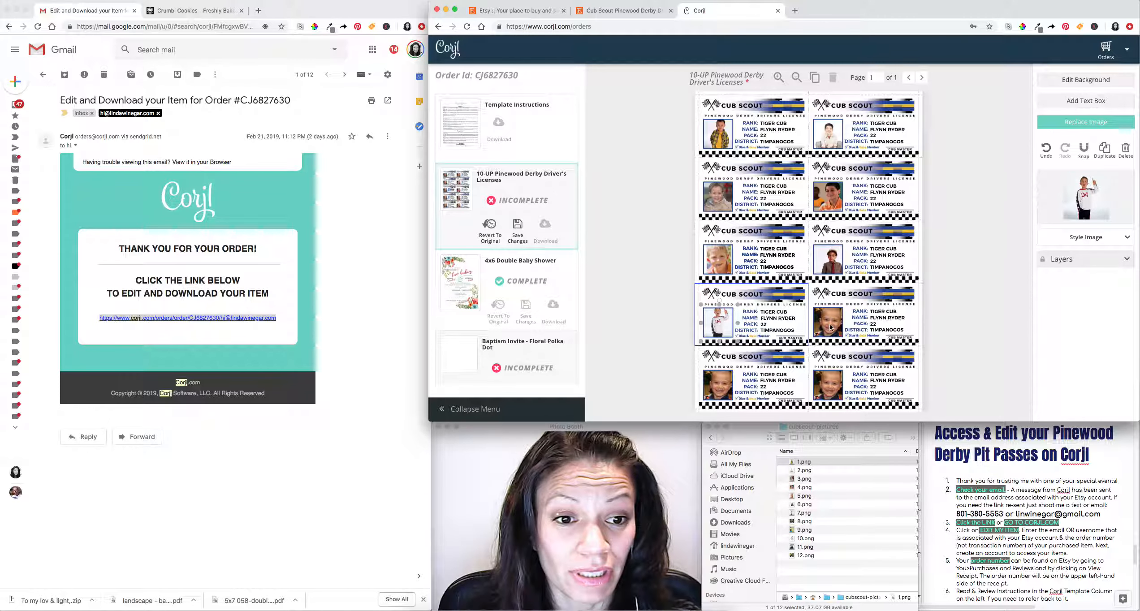
Replace the bottom-left and bottom-right license photos with 11.png and 12.png.
left_click(830, 328)
left_click(737, 379)
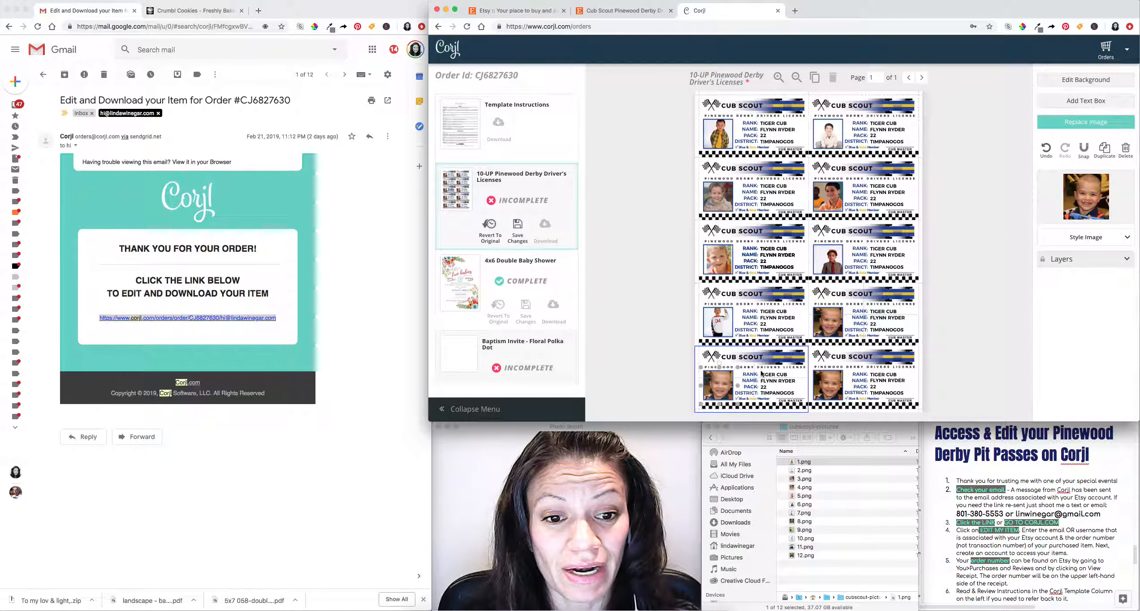
left_click(1087, 120)
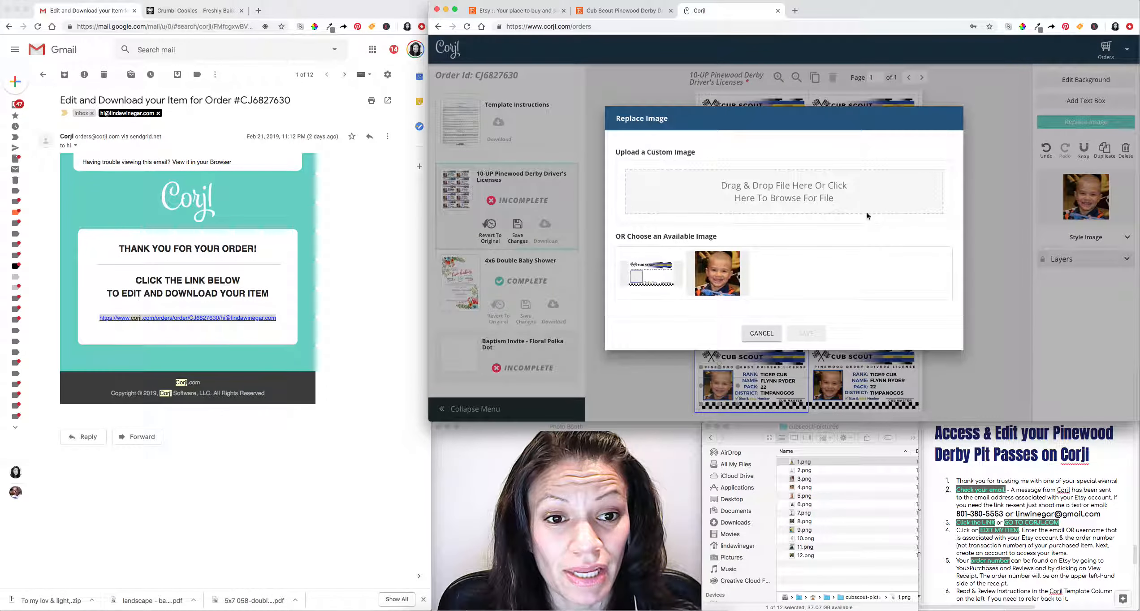
left_click(752, 206)
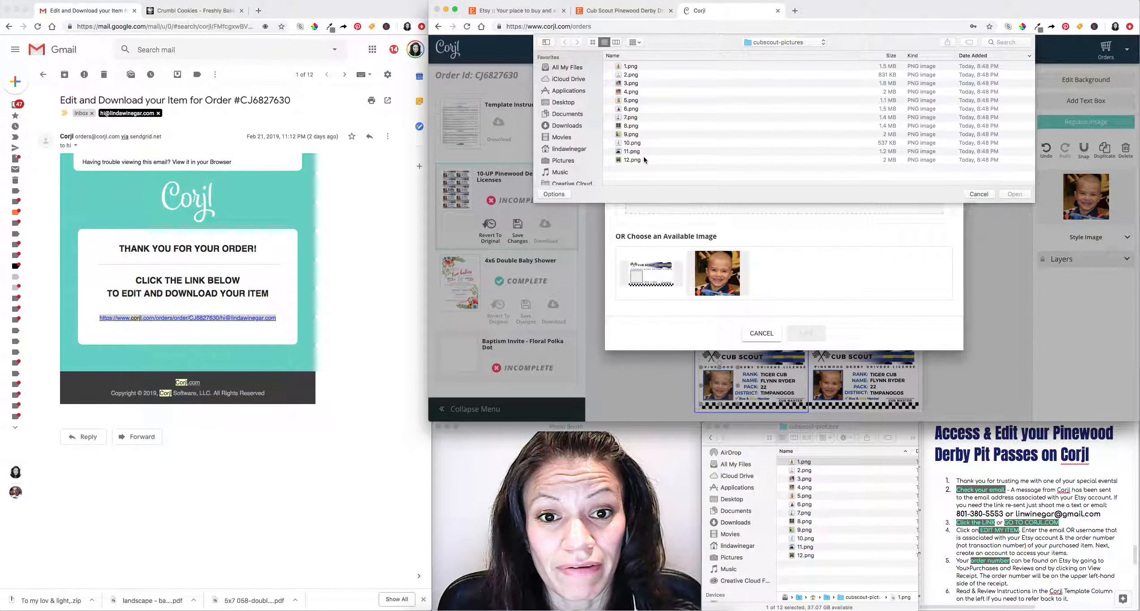
left_click(645, 152)
left_click(1014, 194)
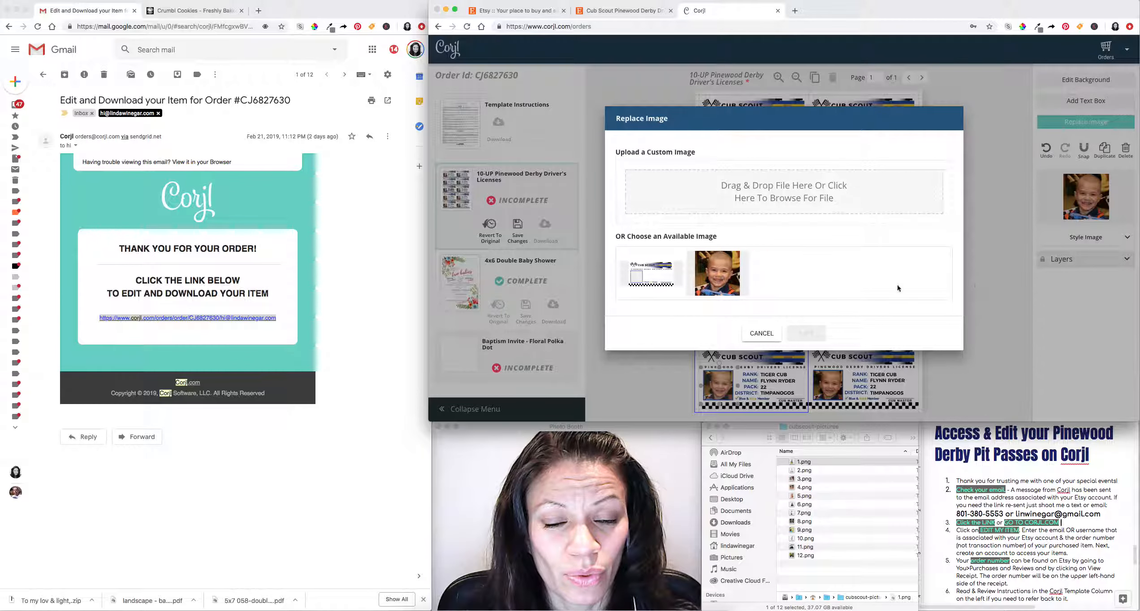
left_click(806, 358)
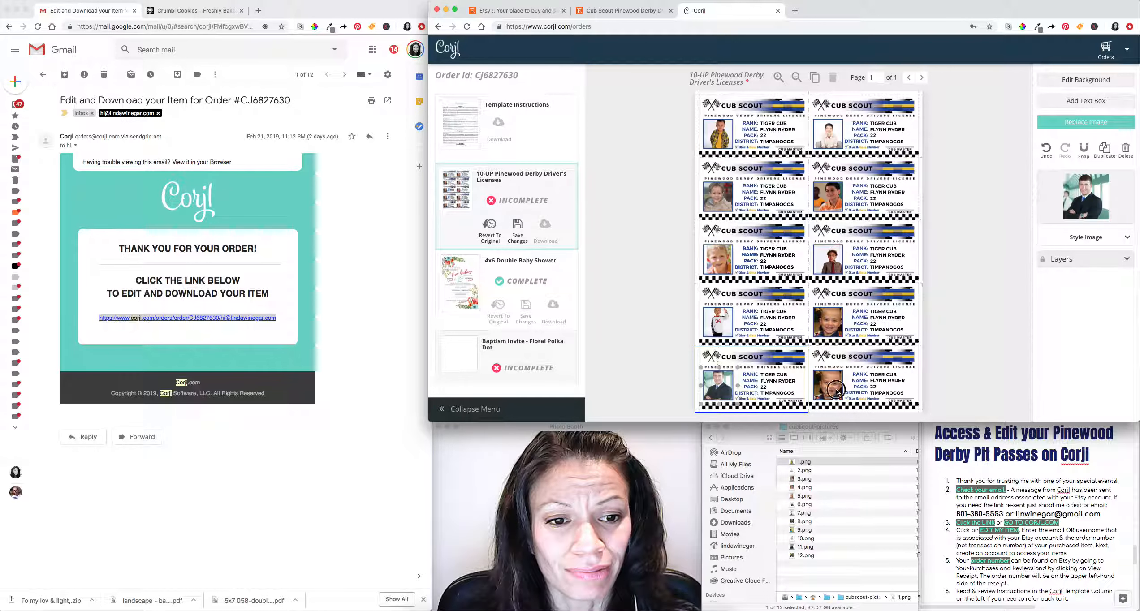
left_click(837, 388)
left_click(1086, 122)
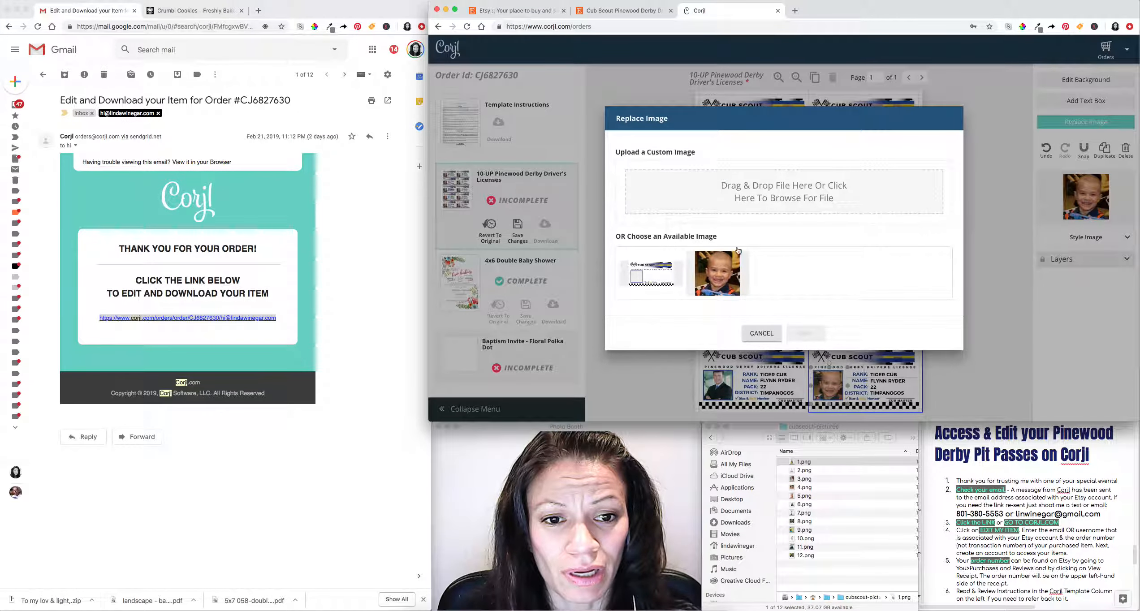
left_click(759, 191)
left_click(666, 151)
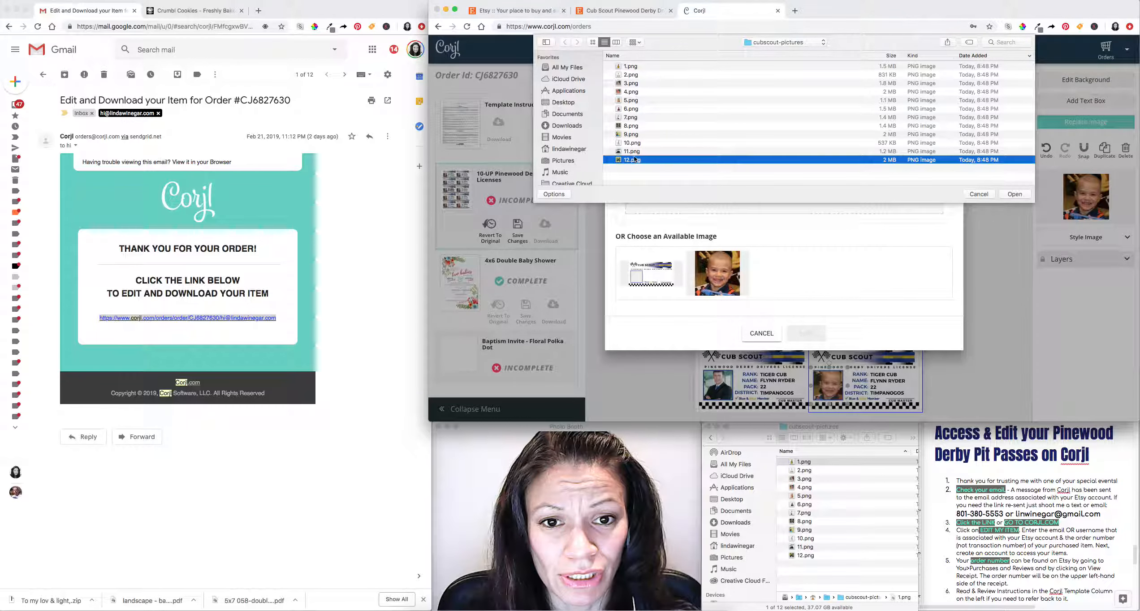
left_click(1020, 194)
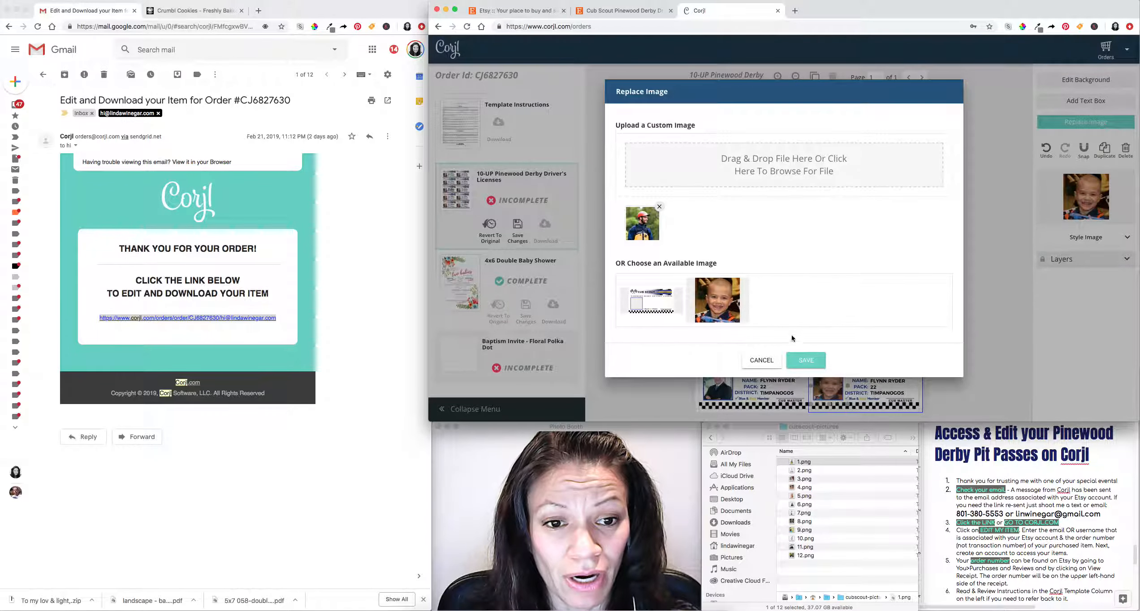
left_click(801, 363)
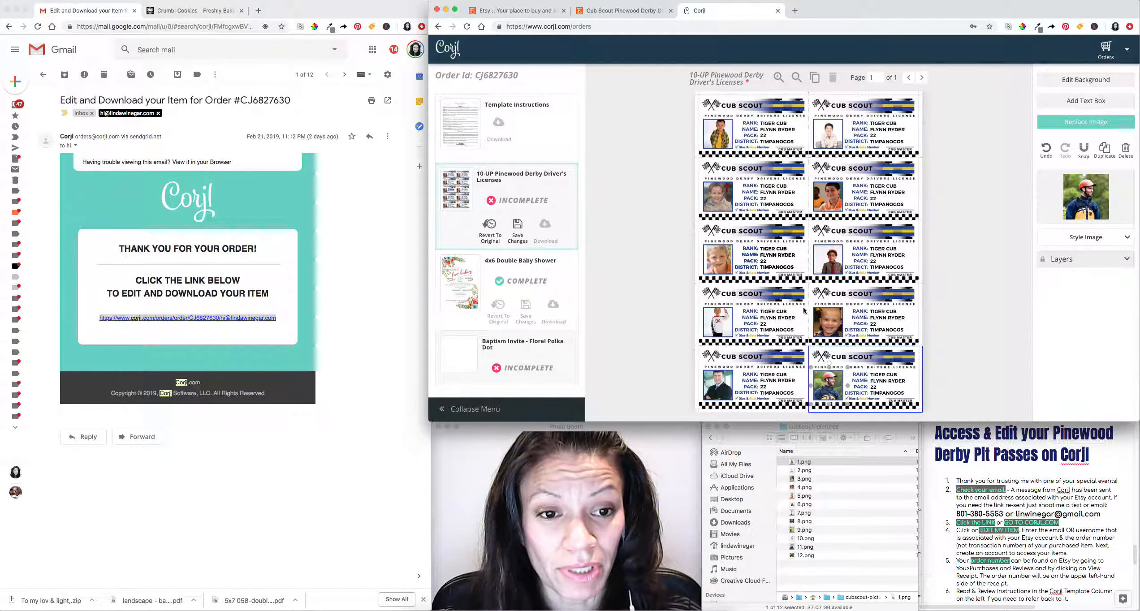
left_click(722, 140)
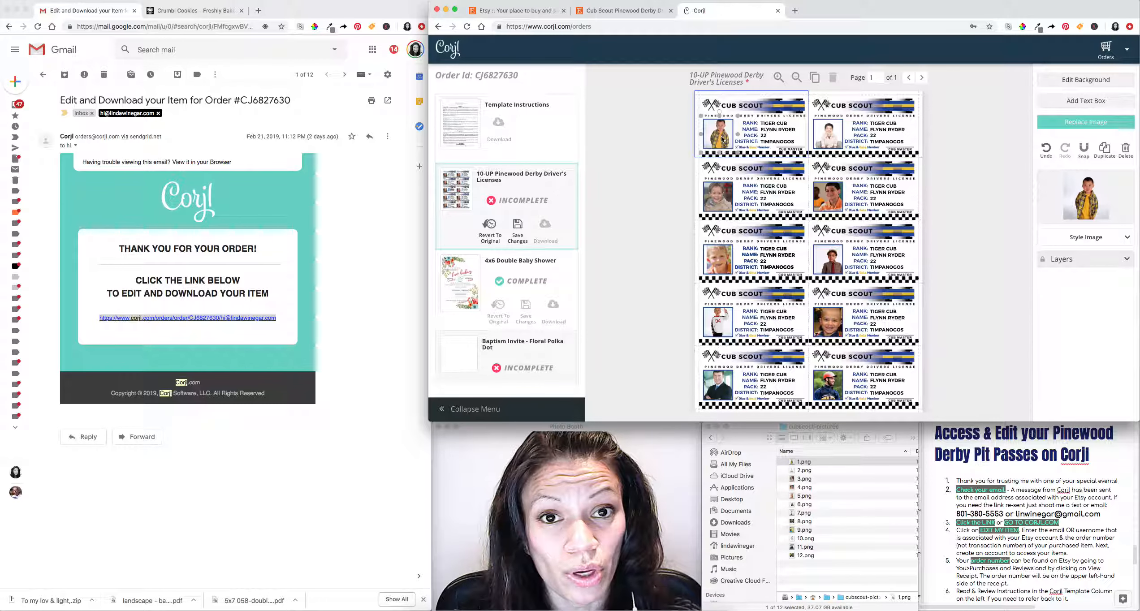
Enlarge and reposition both top-row license photos so the faces fill their frames.
left_click_drag(723, 134, 778, 183)
left_click_drag(728, 137, 716, 135)
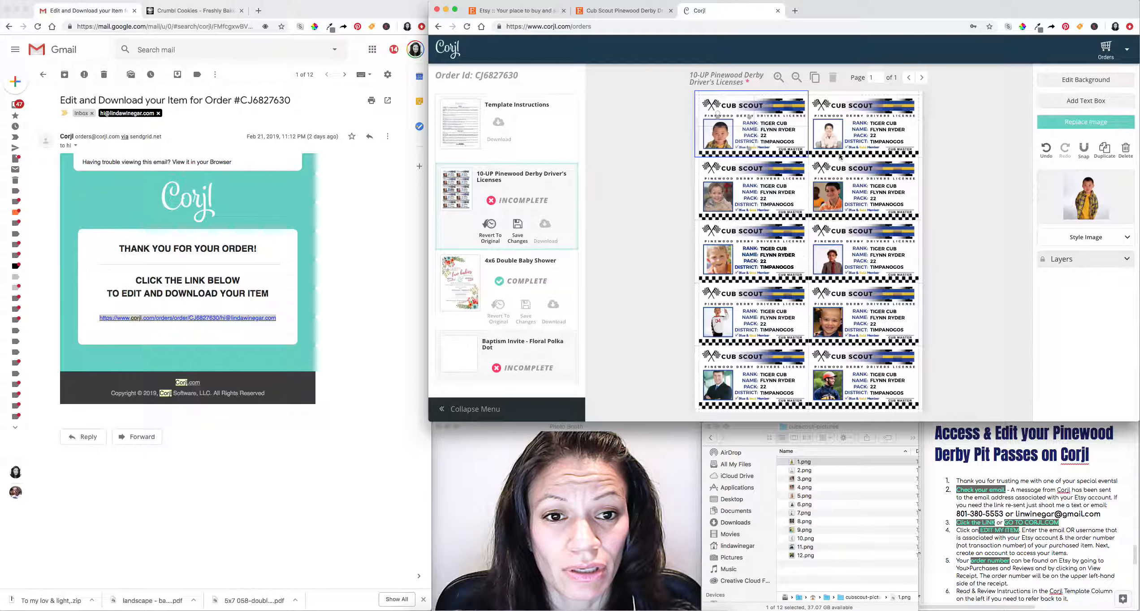
left_click(832, 134)
left_click_drag(848, 154, 901, 182)
mouse_move(838, 139)
left_mouse_down()
mouse_move(816, 124)
mouse_move(823, 133)
left_mouse_up()
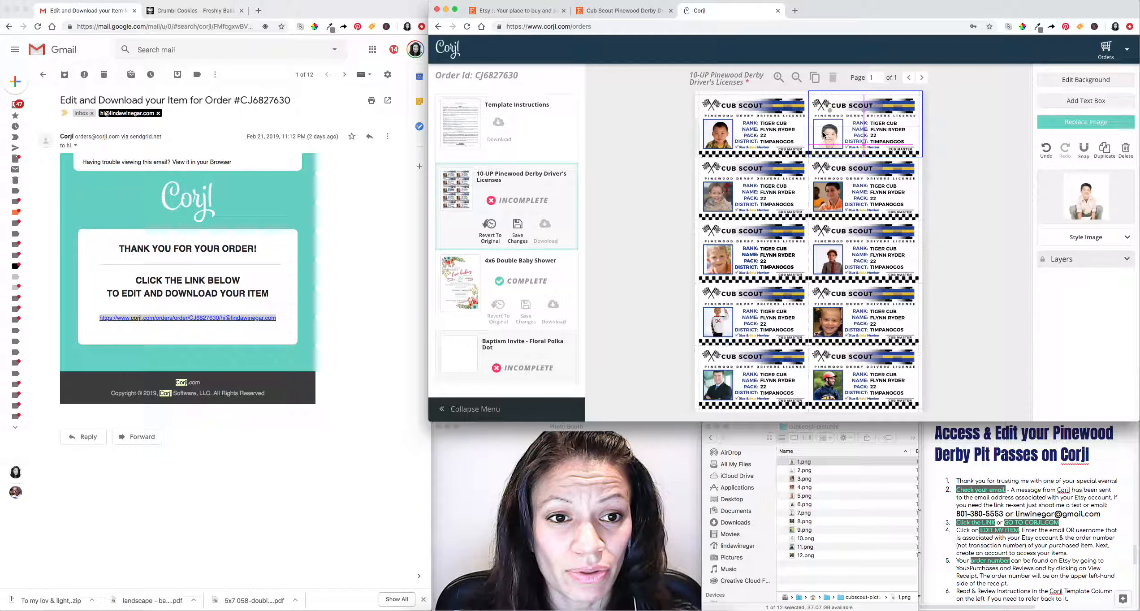
Resize and recentre the second- and third-row license photos around each child's face.
left_click(714, 204)
mouse_move(729, 207)
left_mouse_down()
mouse_move(756, 232)
mouse_move(716, 202)
left_mouse_up()
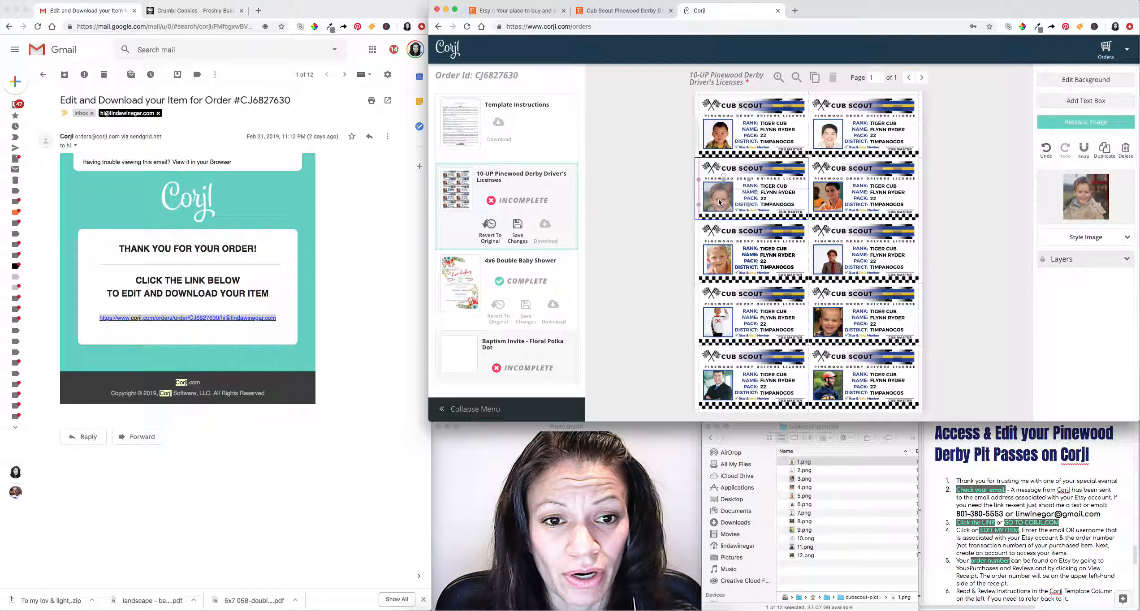
left_click(829, 200)
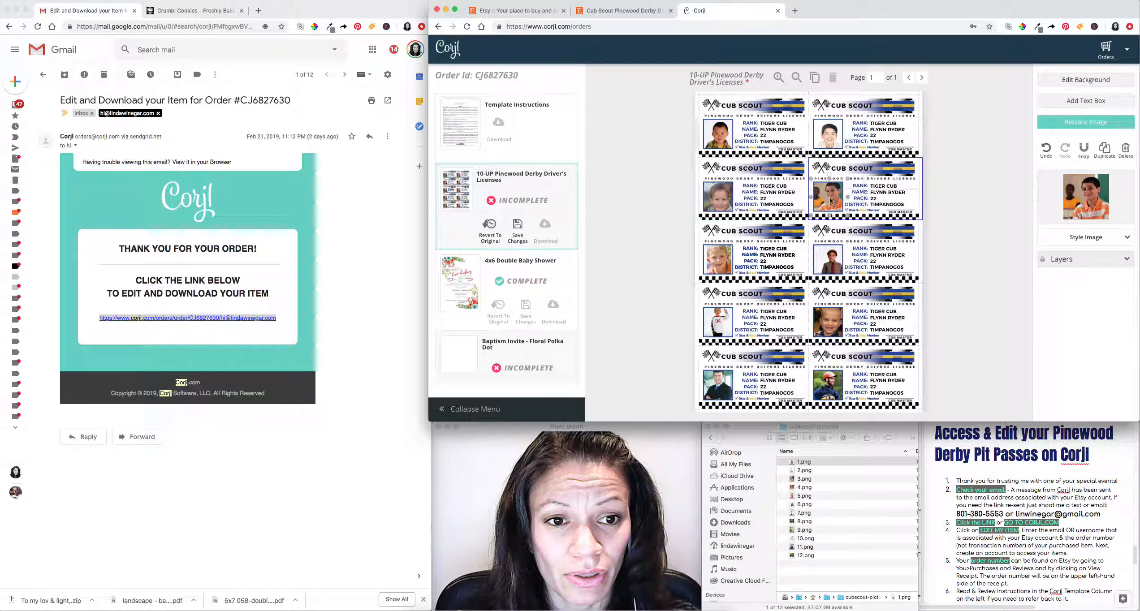
mouse_move(842, 211)
left_mouse_down()
mouse_move(856, 227)
mouse_move(830, 203)
left_mouse_up()
left_click(723, 272)
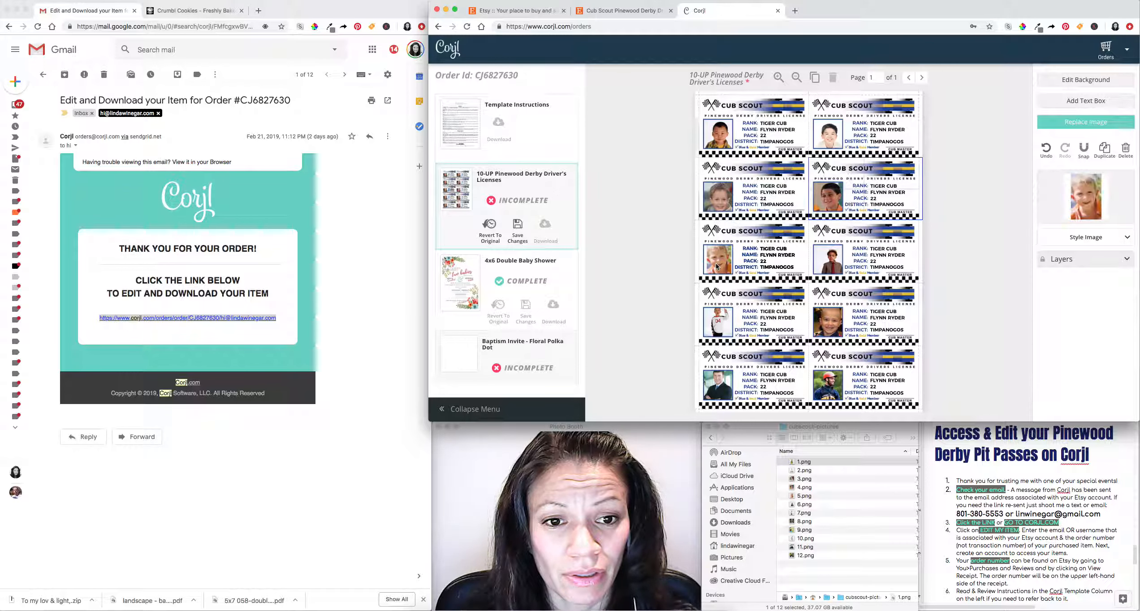
mouse_move(738, 280)
left_mouse_down()
mouse_move(748, 285)
mouse_move(724, 268)
left_mouse_up()
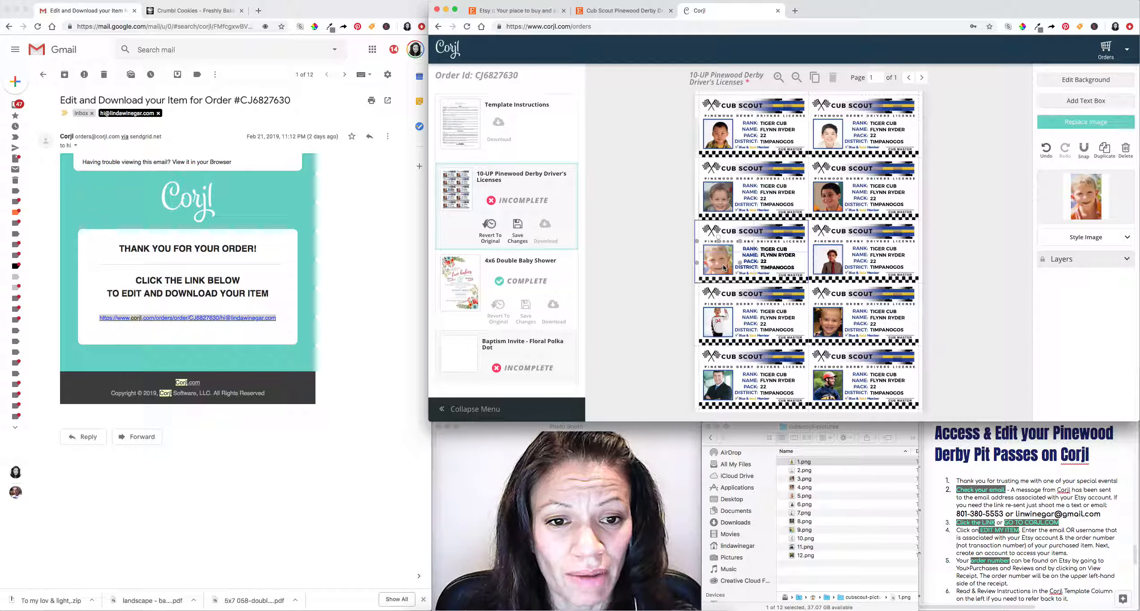
left_click_drag(825, 260, 856, 284)
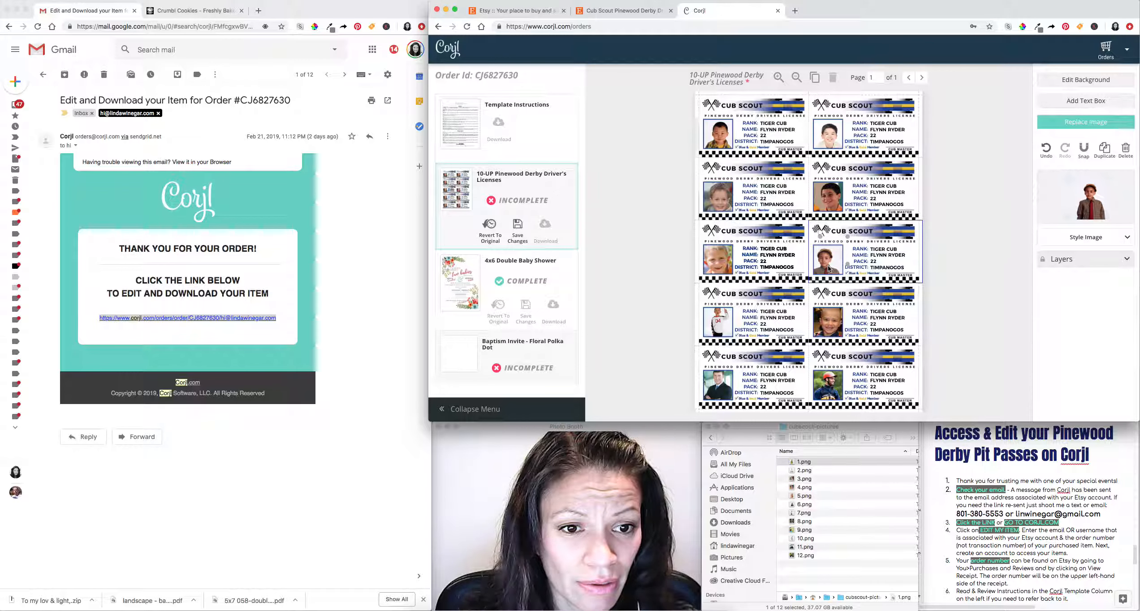
left_click_drag(832, 261, 832, 269)
left_click(724, 321)
Enlarge the fourth-row left jersey photo to show the face, undoing the stray RANK/NAME text move.
left_click_drag(739, 305, 767, 287)
left_click_drag(725, 325, 761, 298)
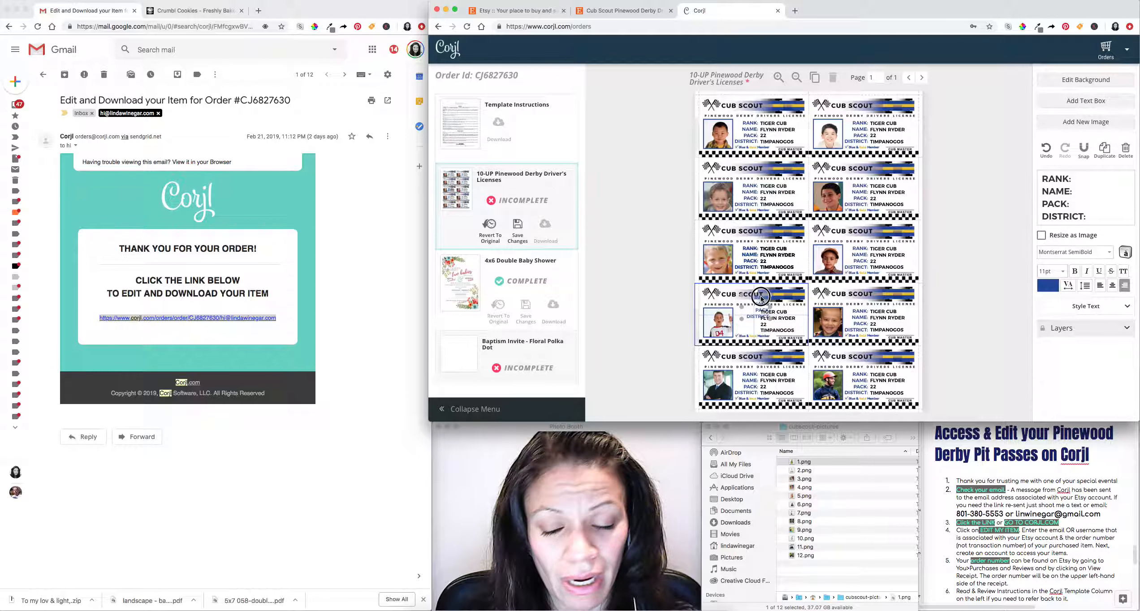
left_click(1042, 152)
left_click(719, 326)
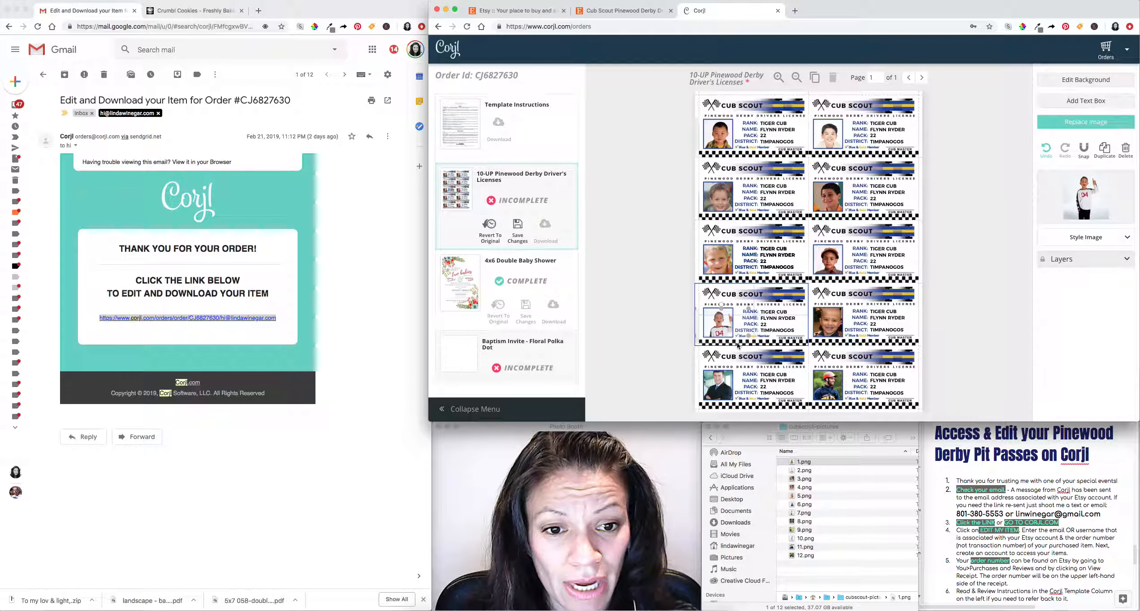
left_click_drag(749, 309, 770, 289)
left_click_drag(727, 318, 719, 336)
Enlarge and reposition the bottom-row businessman and helmet photos, then deselect.
left_click(818, 327)
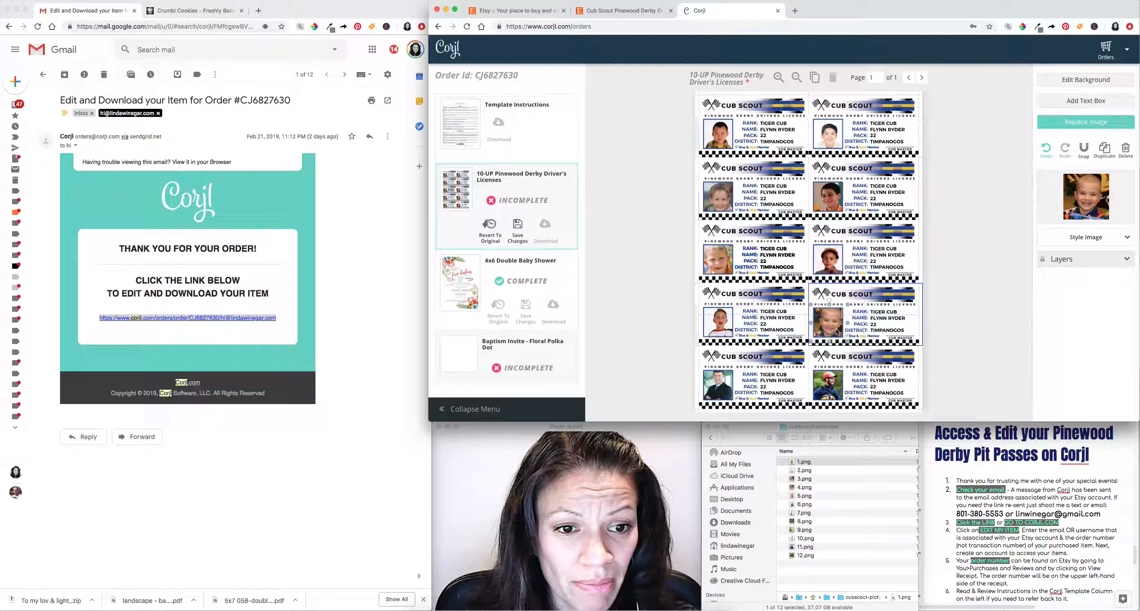
left_click(717, 385)
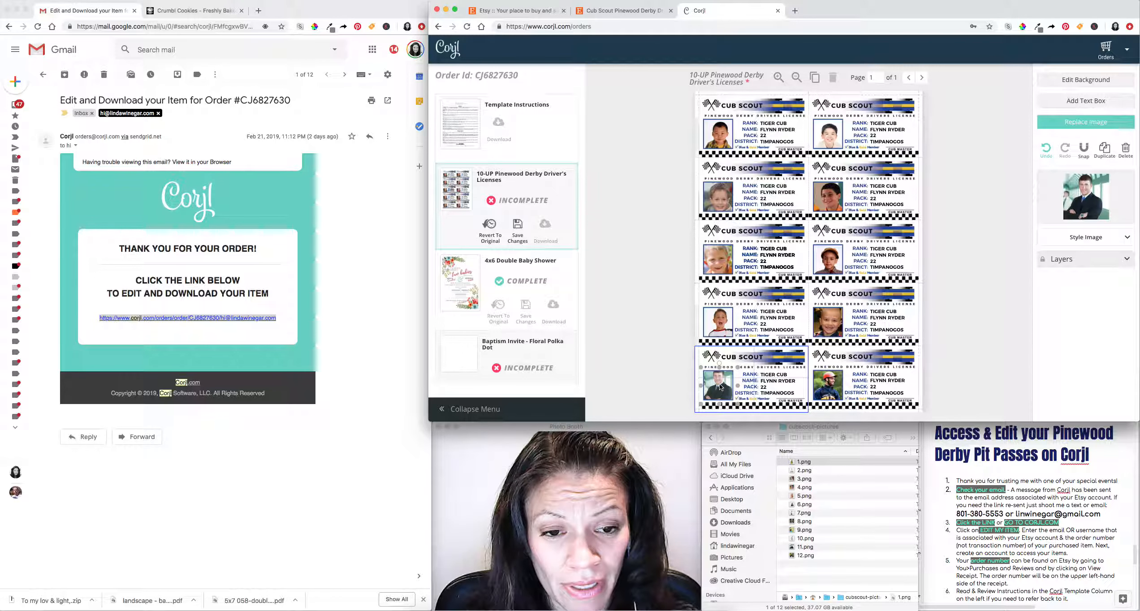
left_click_drag(738, 368, 760, 347)
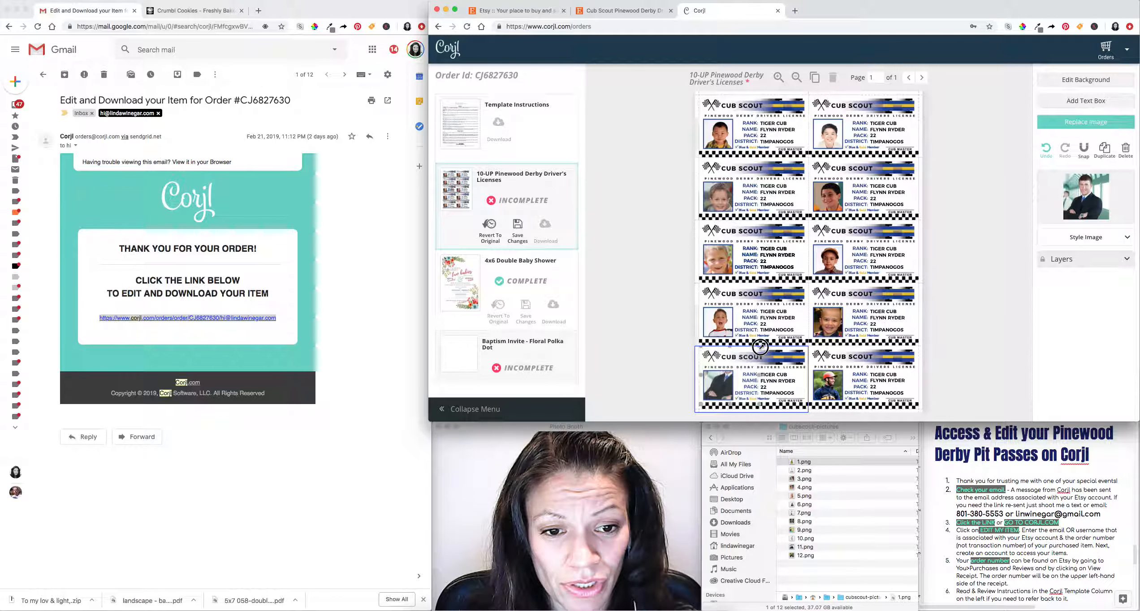
left_click_drag(729, 384, 718, 409)
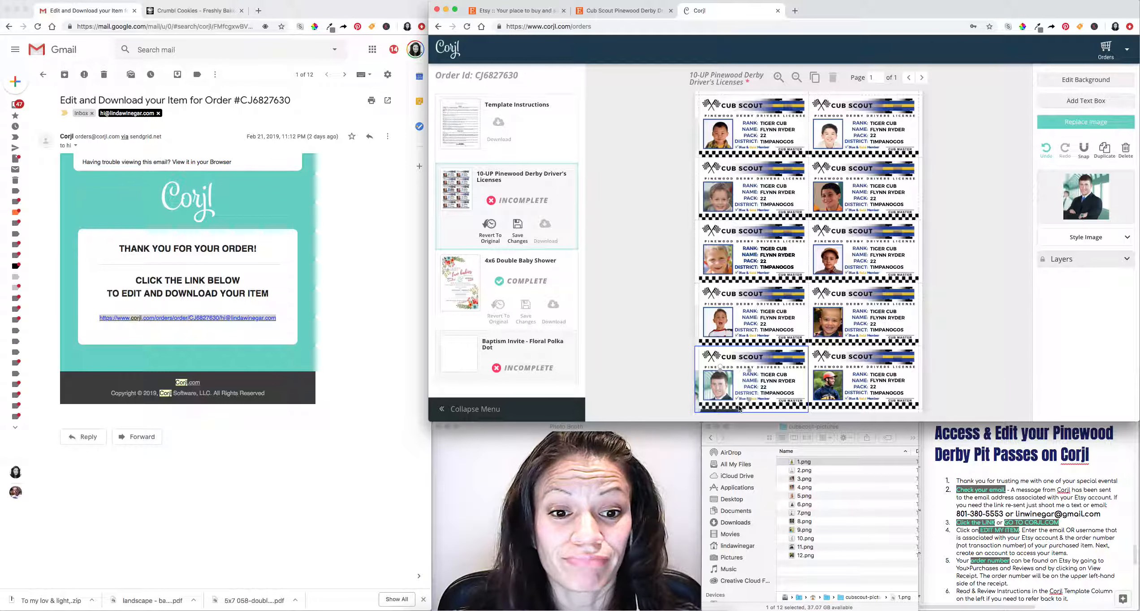
left_click(836, 391)
left_click_drag(849, 368, 863, 349)
left_click_drag(828, 392, 817, 405)
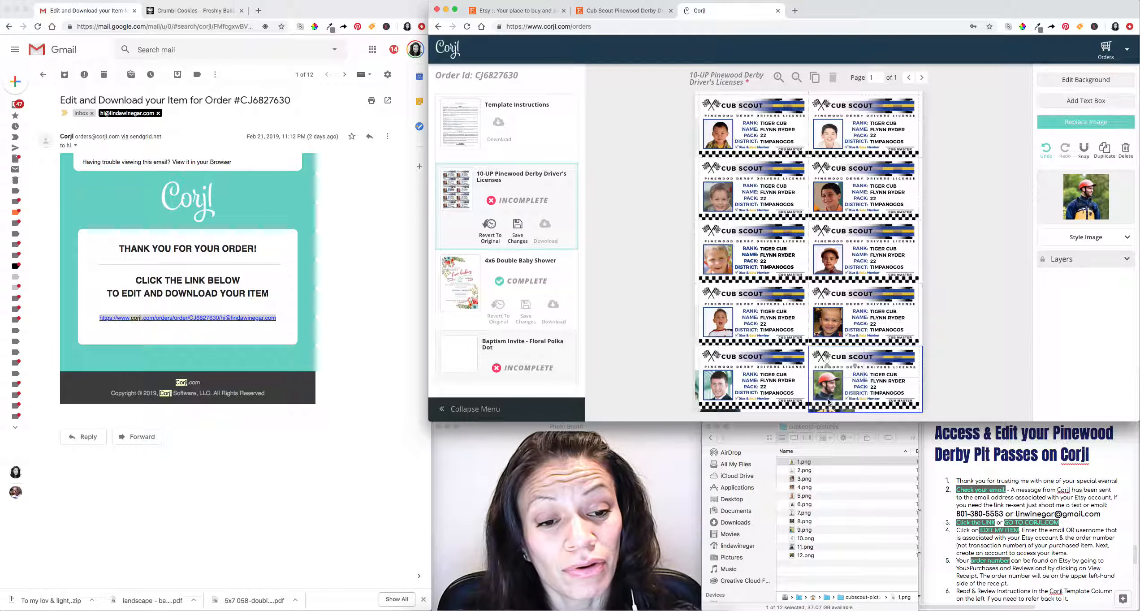
left_click_drag(854, 365, 830, 382)
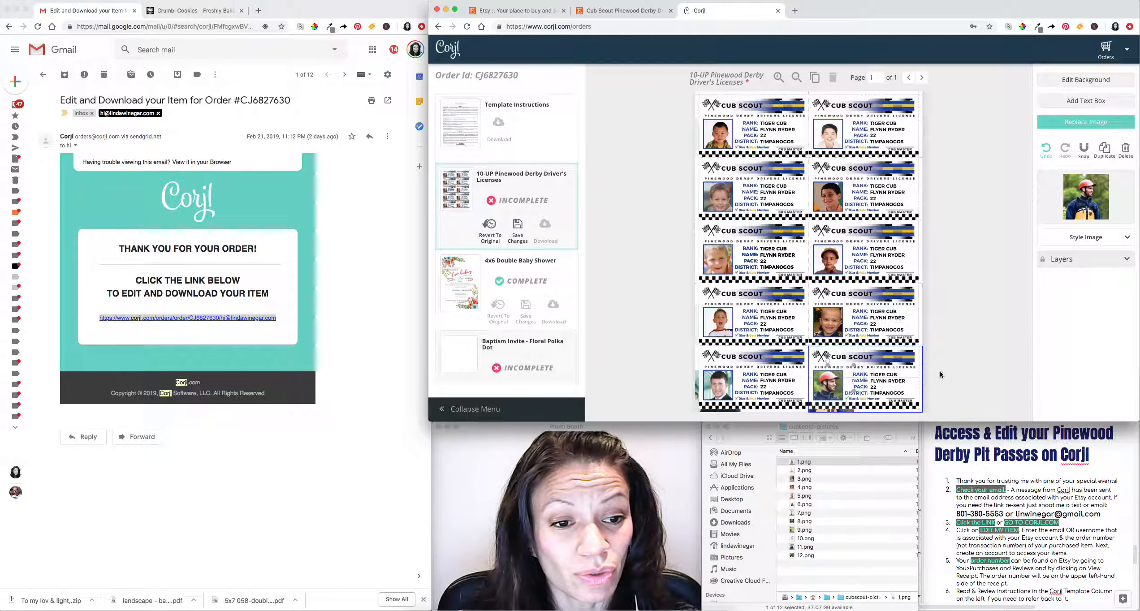
left_click(940, 375)
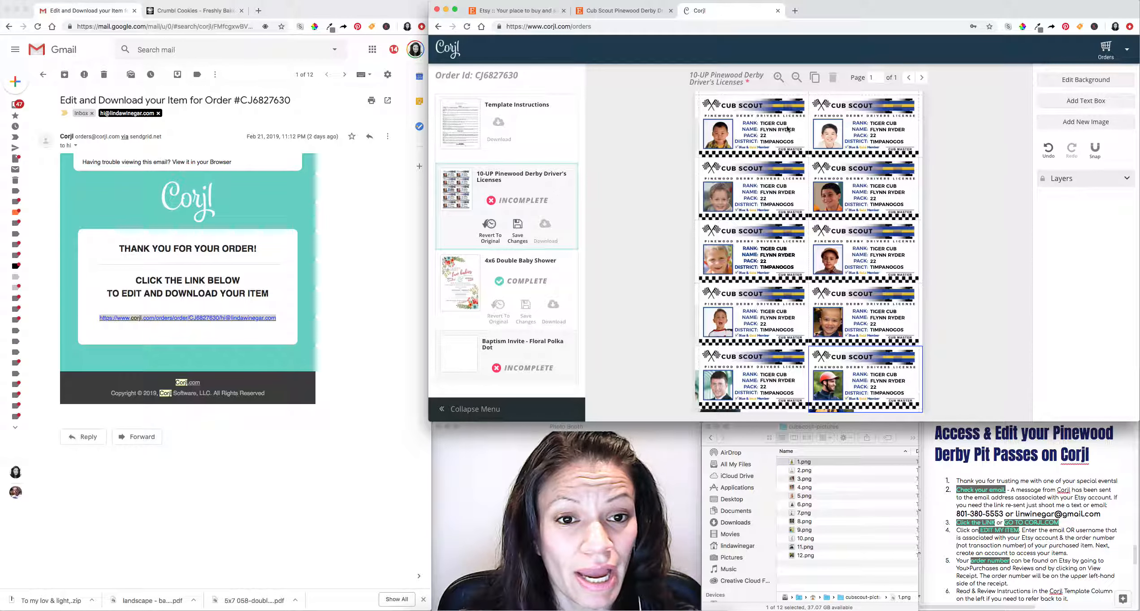
Enter each child's own name on the first two licenses, keeping pack 22 on its own line.
left_click(769, 124)
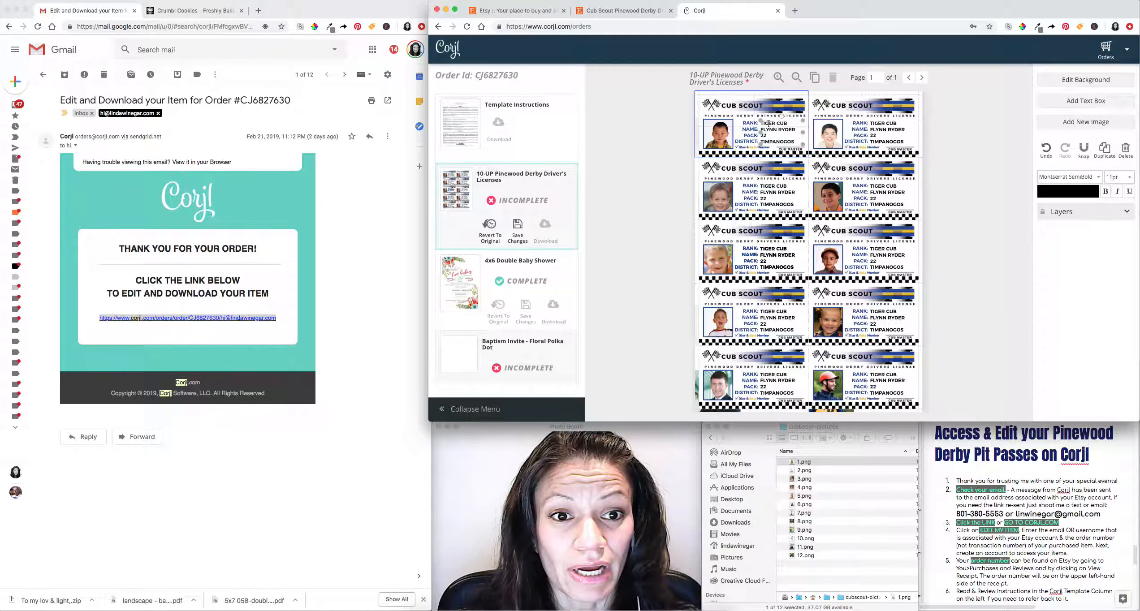
left_click(778, 123)
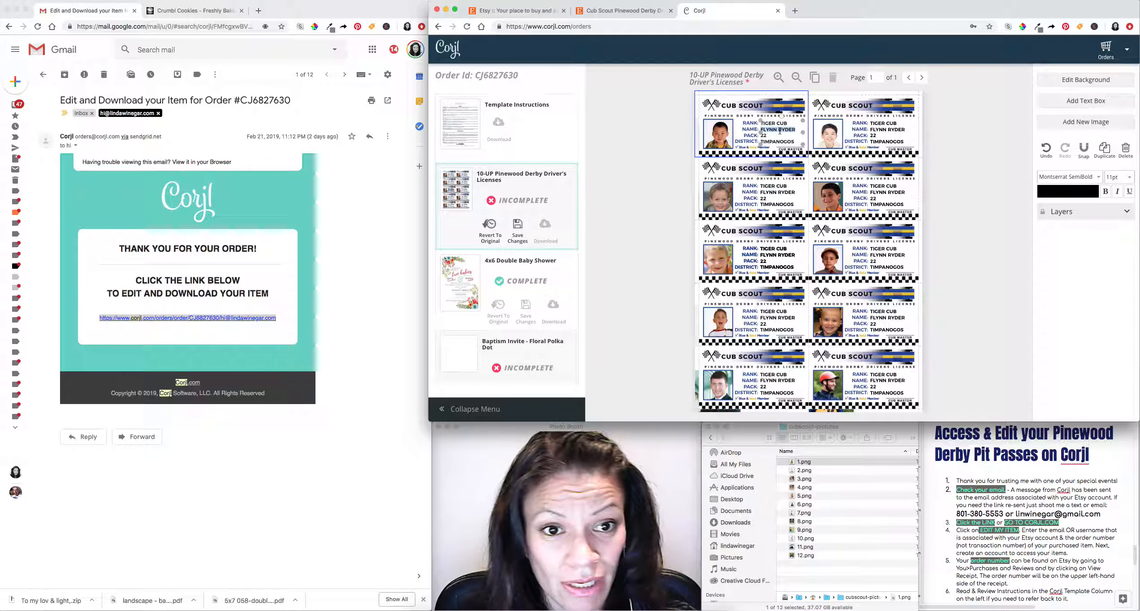
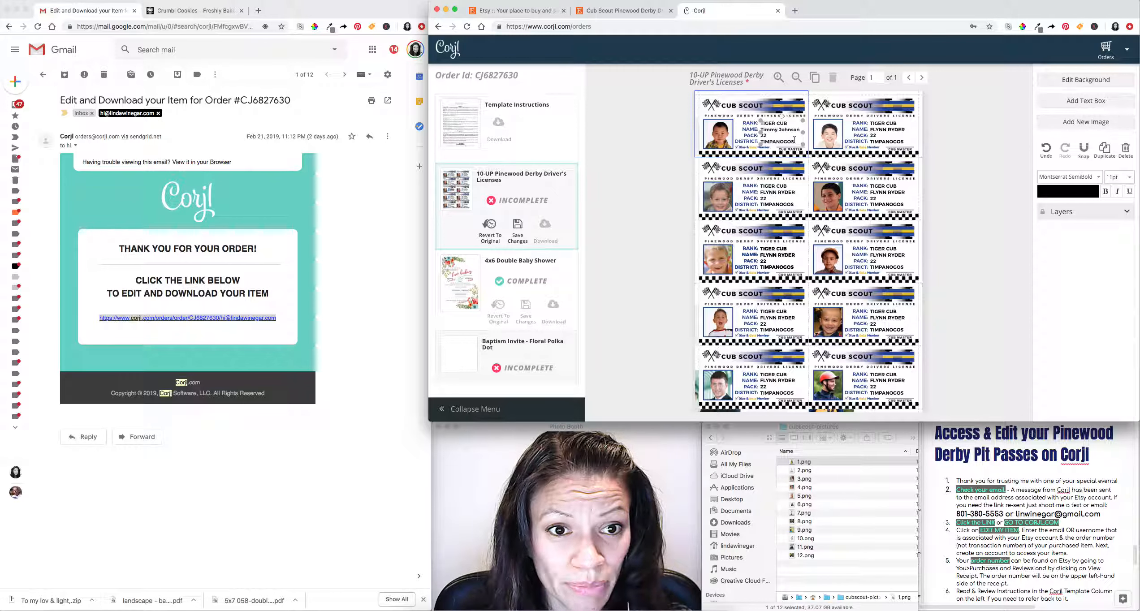
left_click(885, 130)
triple_click(886, 129)
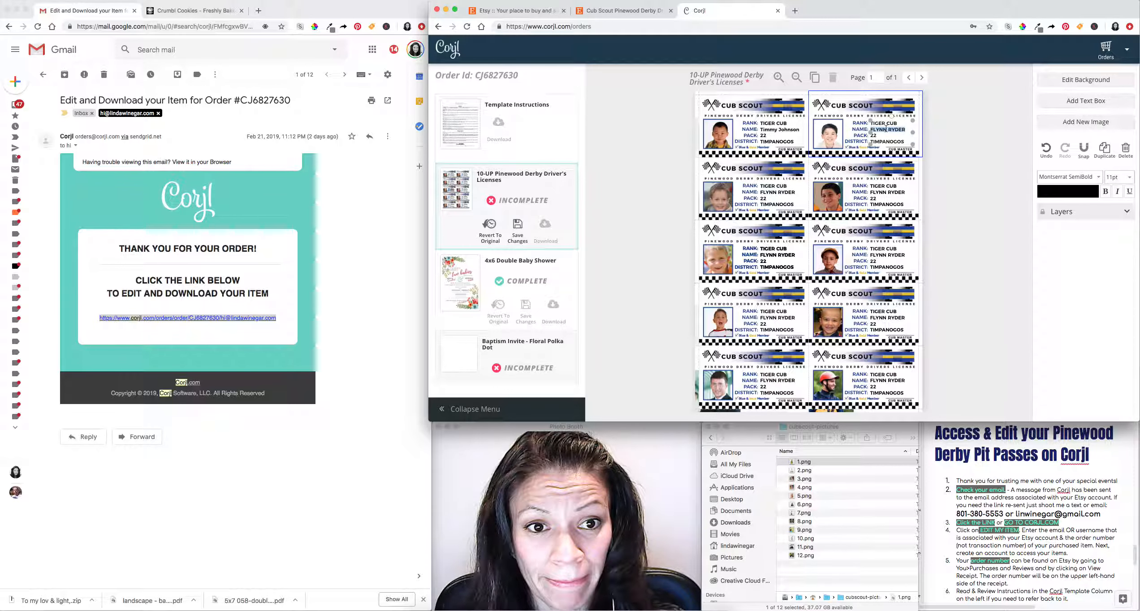
type("Jon")
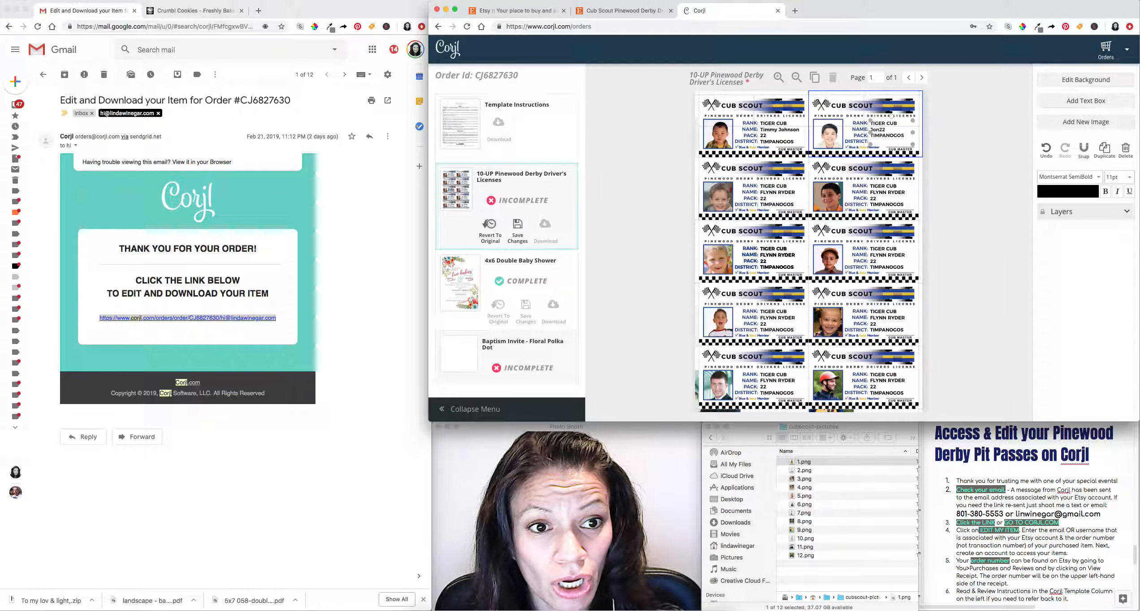
type("ny ")
type("App")
type("leseed")
key("Return")
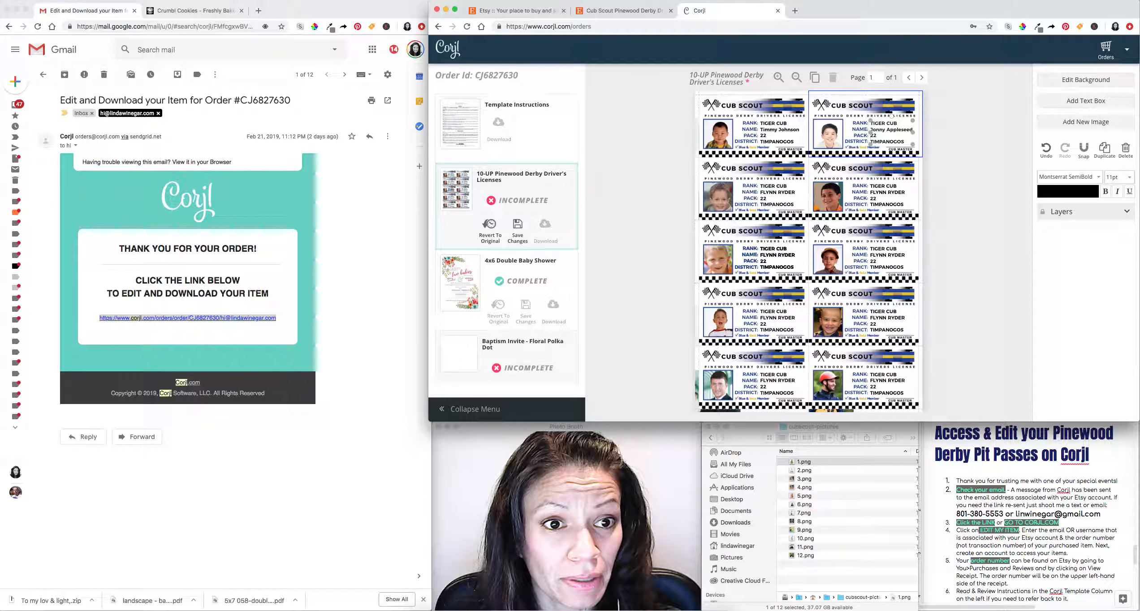
left_click(958, 145)
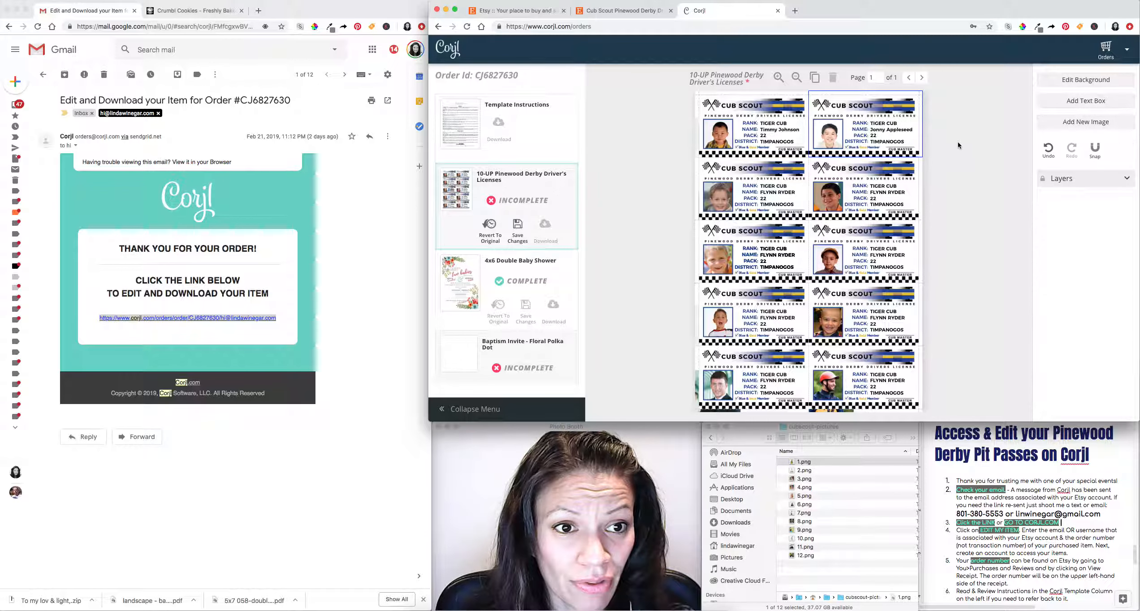
Replace FLYNN RYDER with each child's name on both second-row licenses, restoring pack 22 below.
left_click(771, 194)
double_click(771, 194)
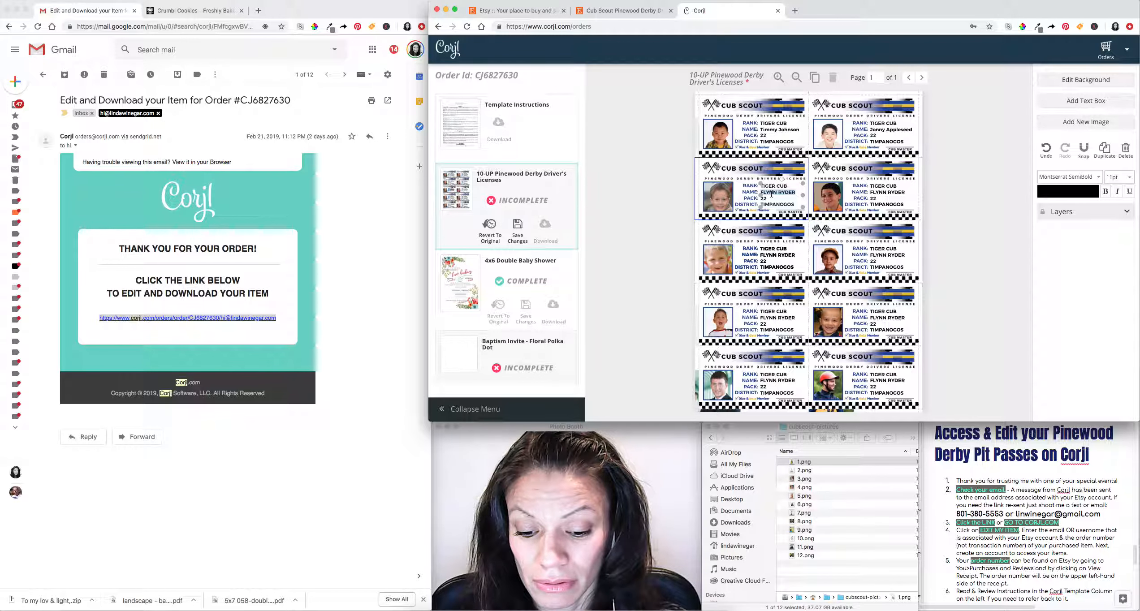
type("Joey22")
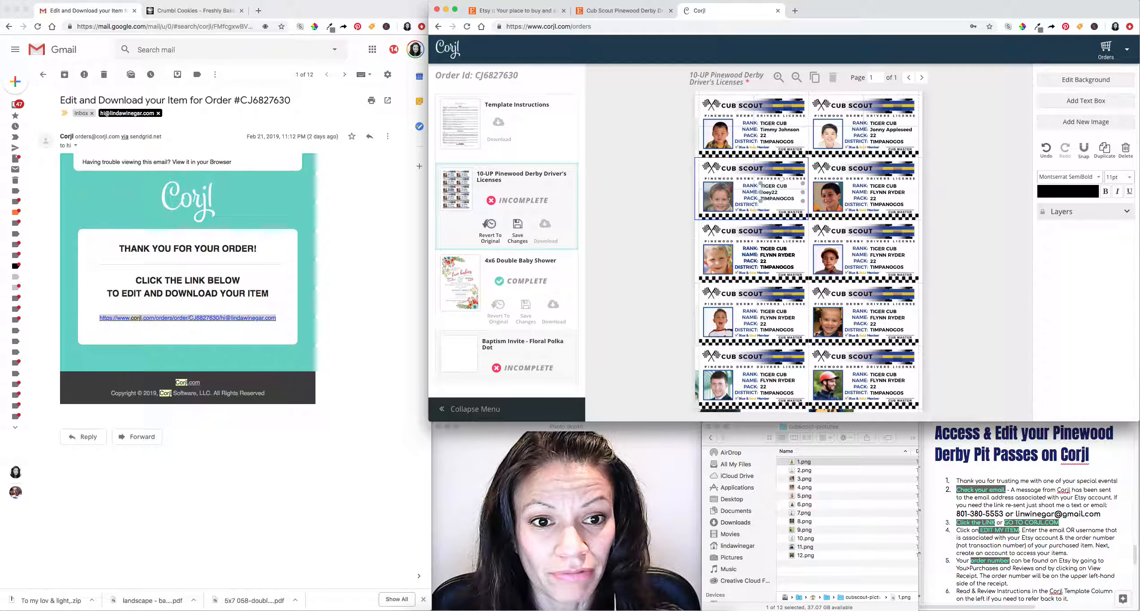
type("y")
key("Return")
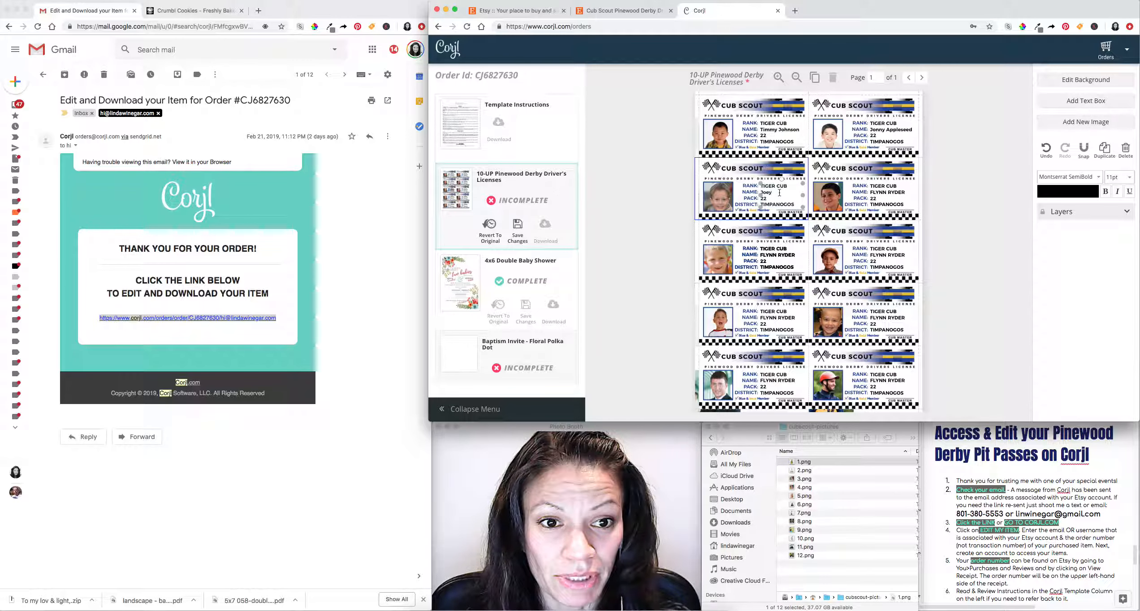
left_click(900, 203)
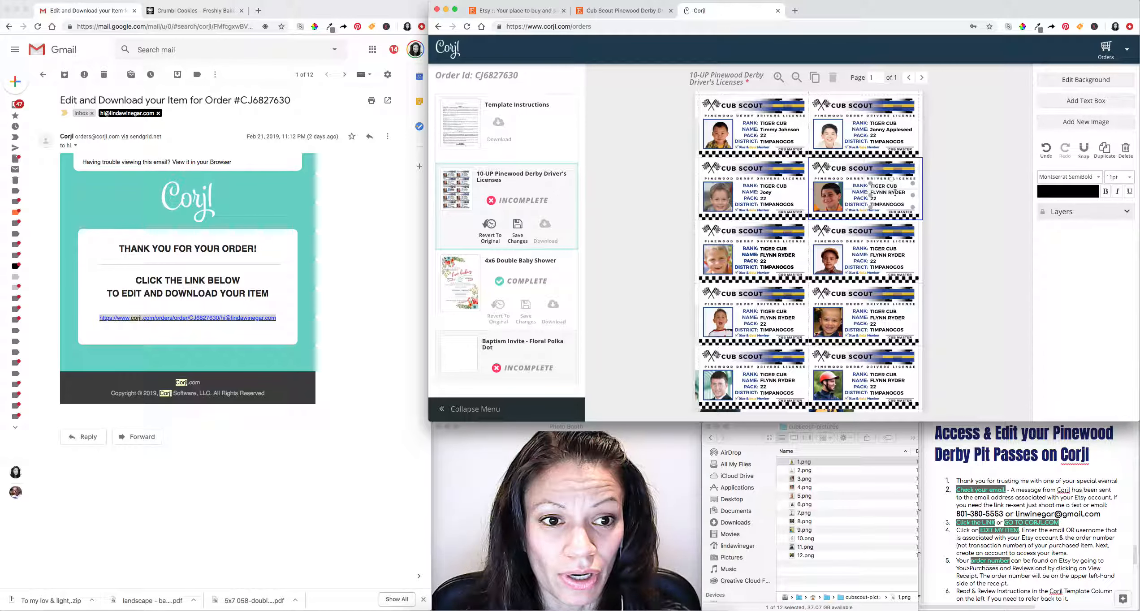
triple_click(895, 193)
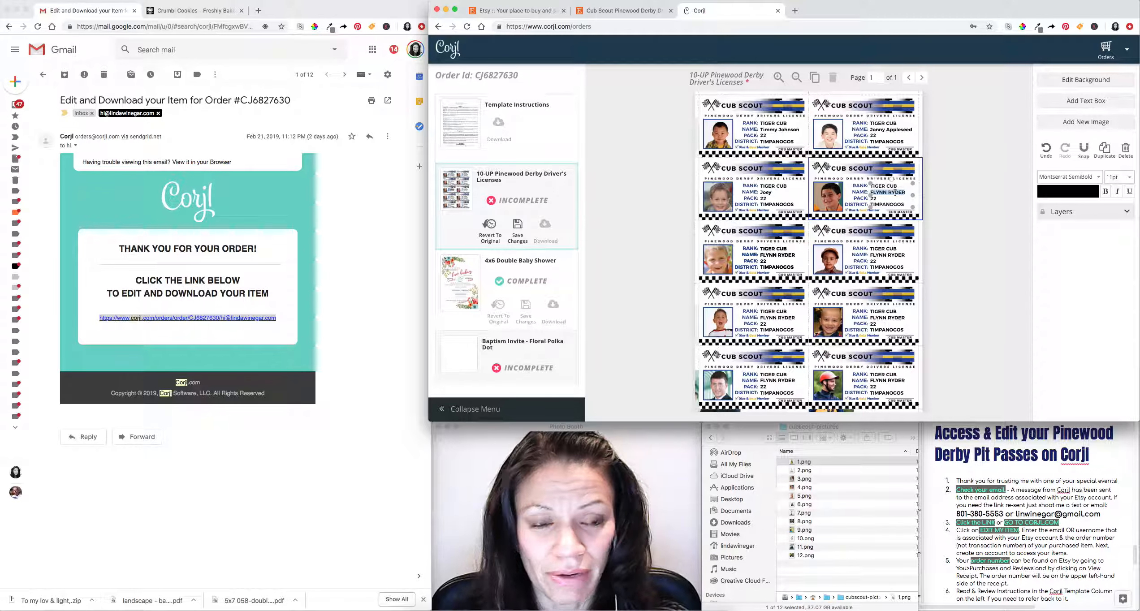
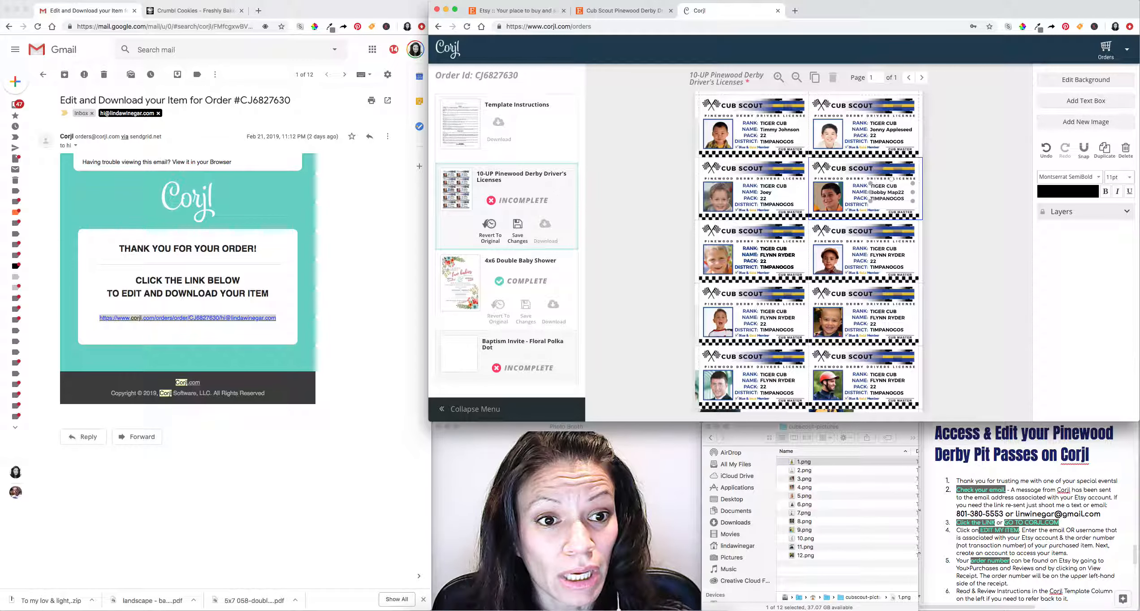
key("Return")
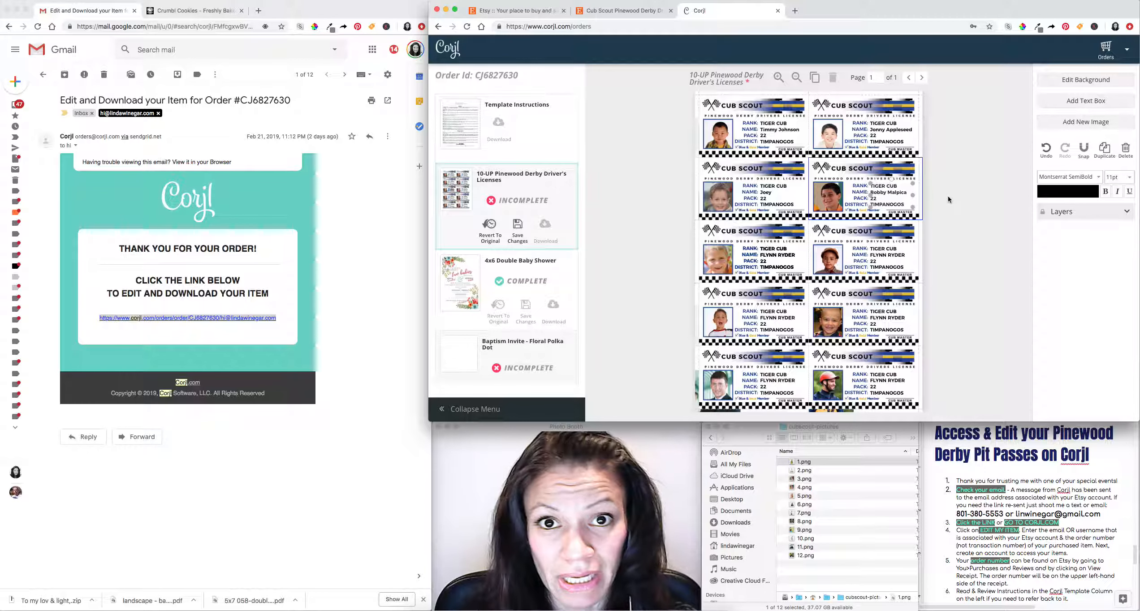
Select the text boxes of the third-row, second-row and first-row licenses in turn.
left_click(783, 256)
double_click(782, 255)
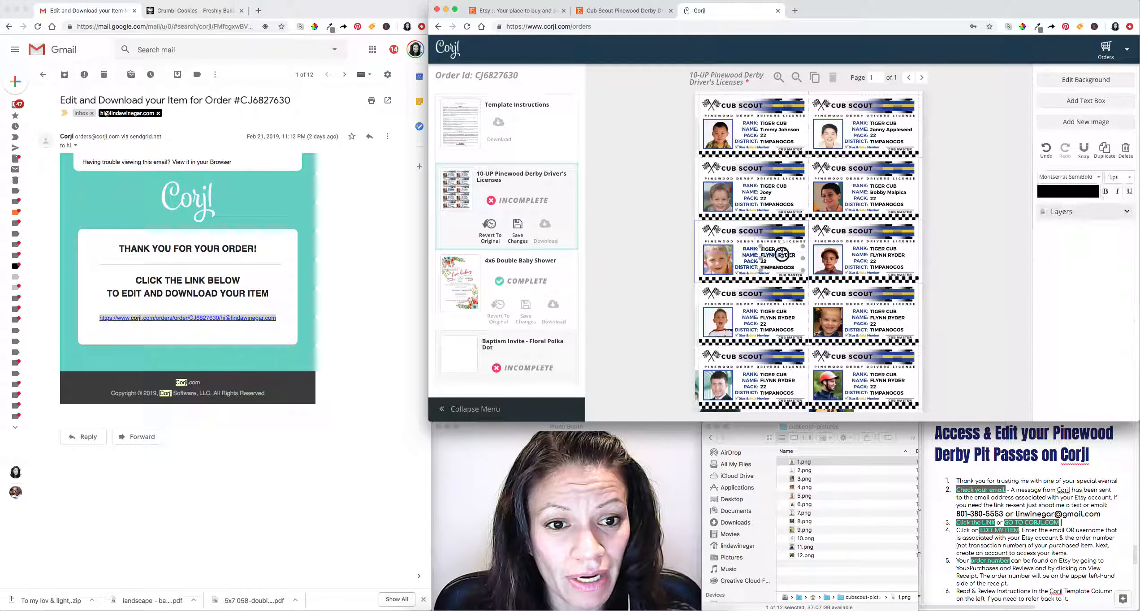
left_click(882, 196)
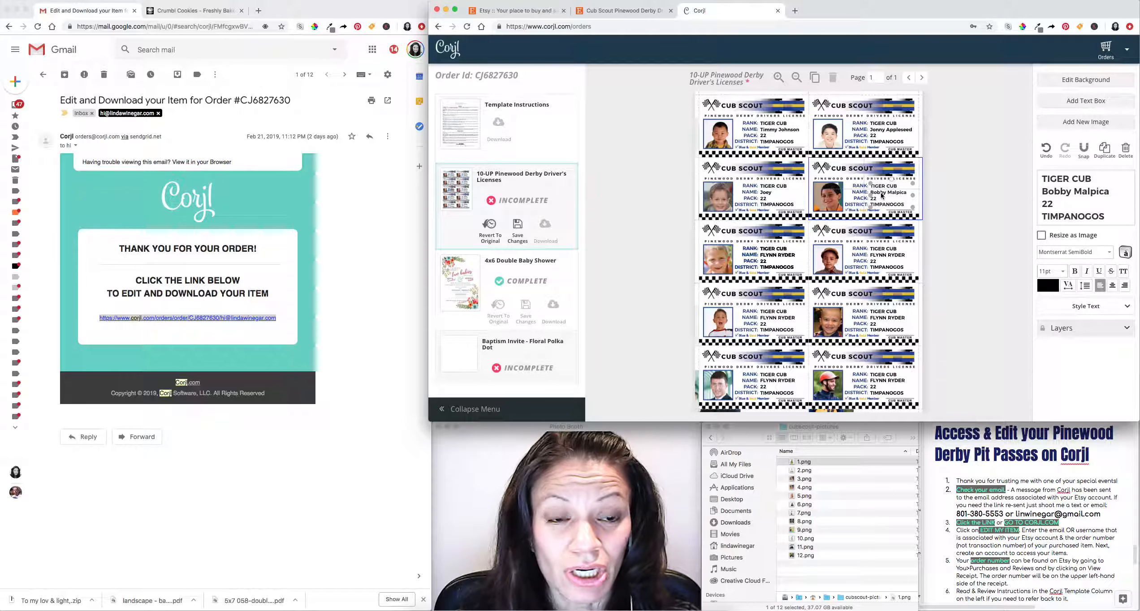
left_click(765, 193)
left_click(779, 133)
left_click(897, 135)
left_click(794, 137)
left_click(782, 192)
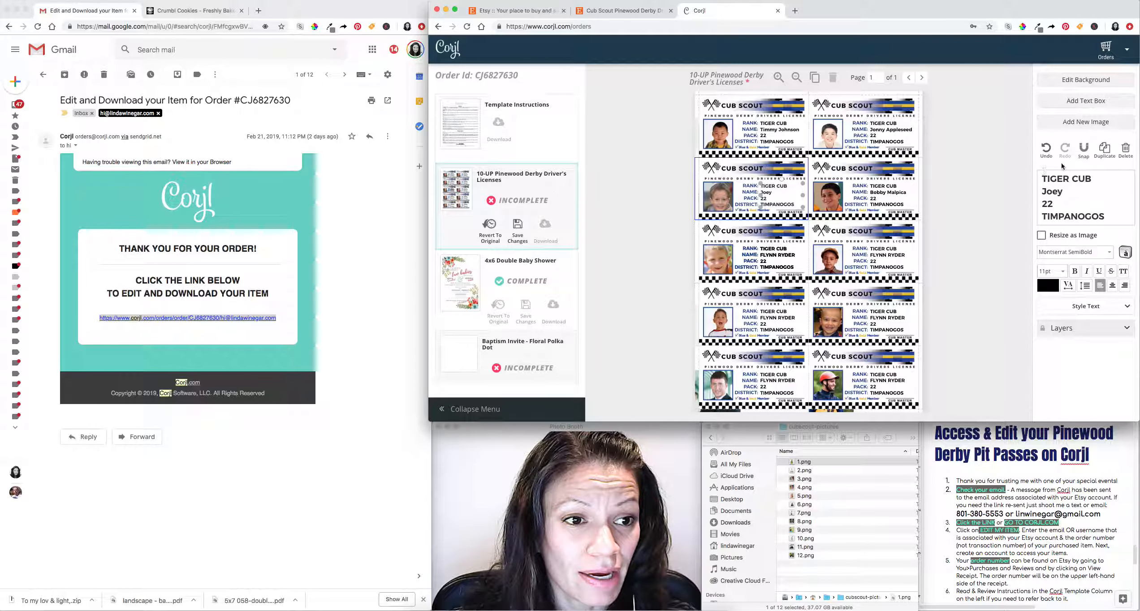
Apply All Caps to the second-row left license's name.
left_click(1123, 271)
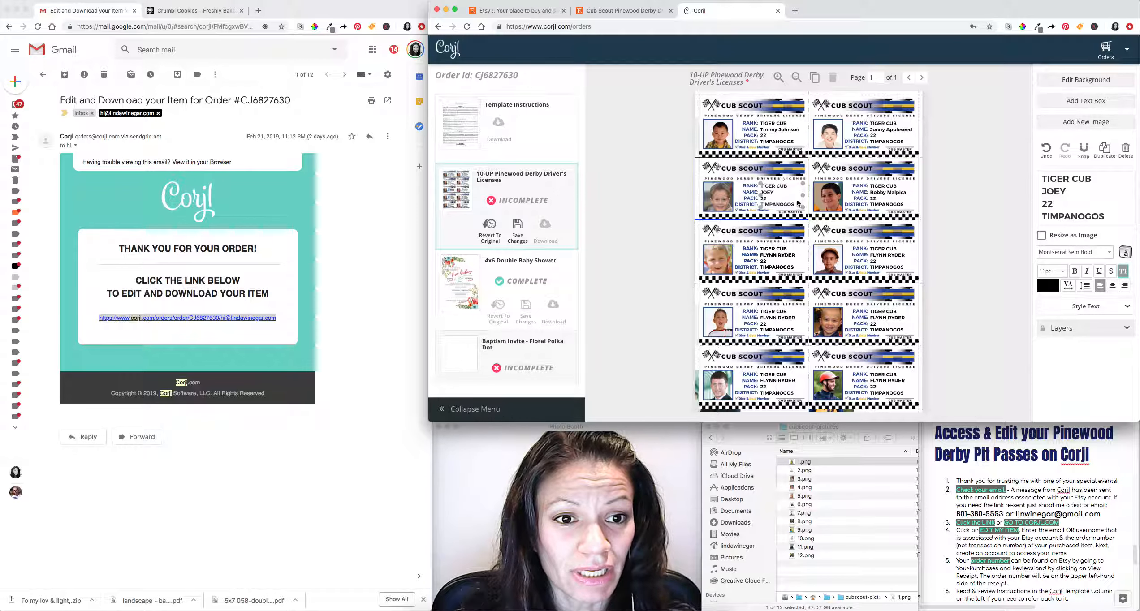
left_click(958, 215)
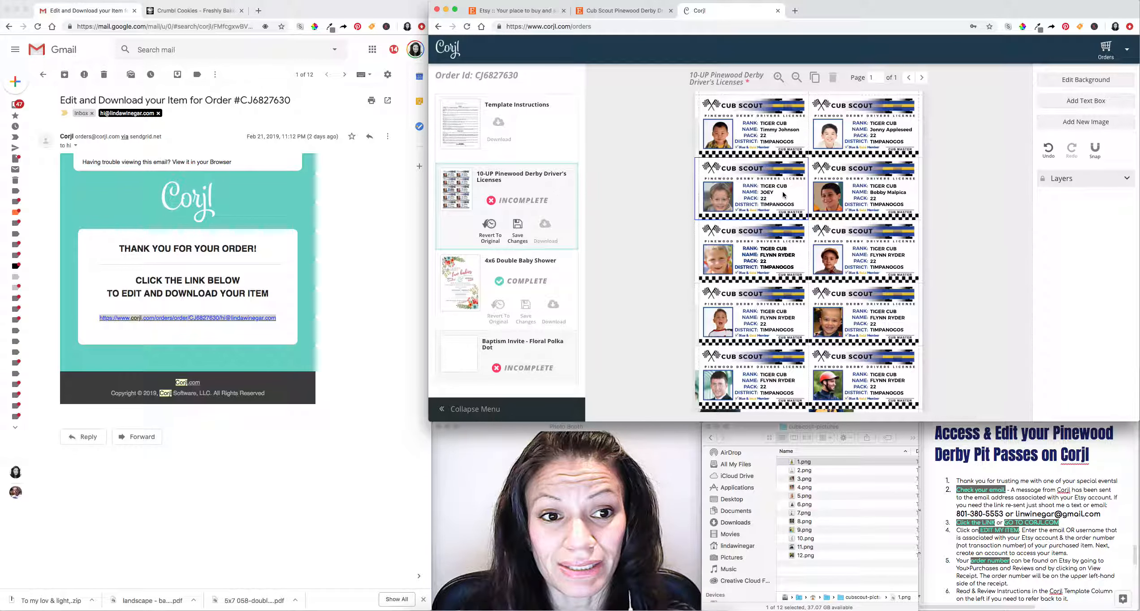
left_click(888, 204)
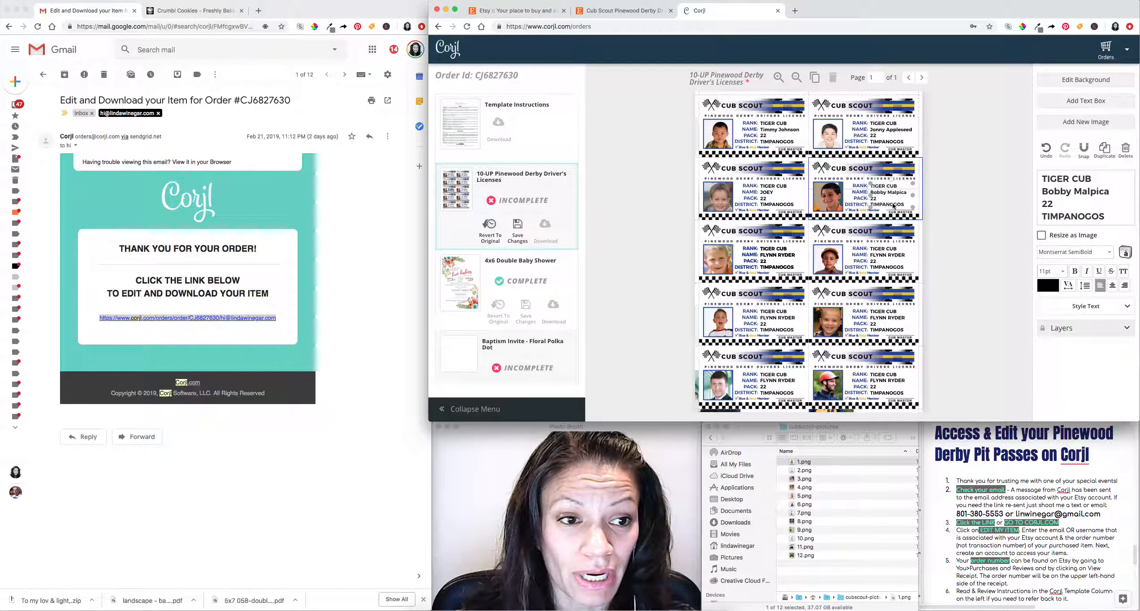
Try All Caps on the first-row right name and turn it back off.
left_click(896, 130)
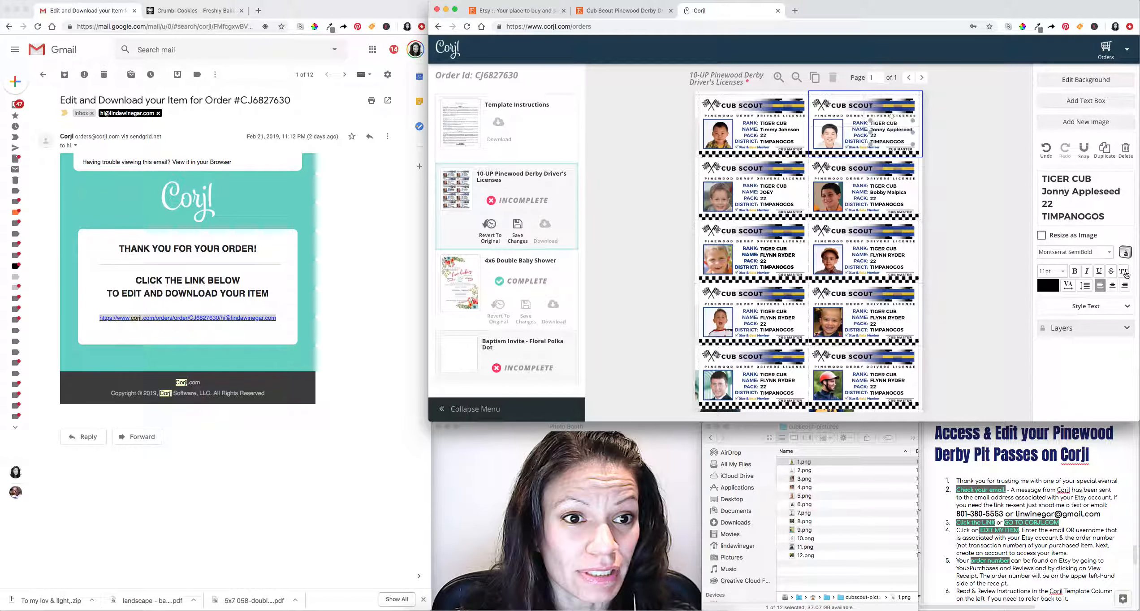
left_click(1124, 271)
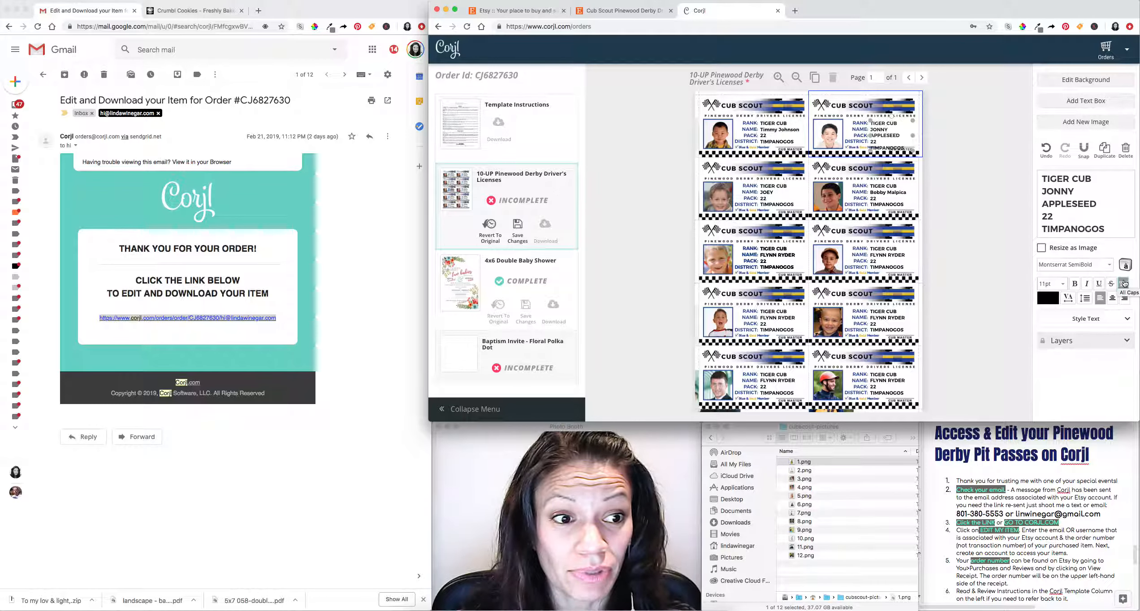
left_click(1124, 283)
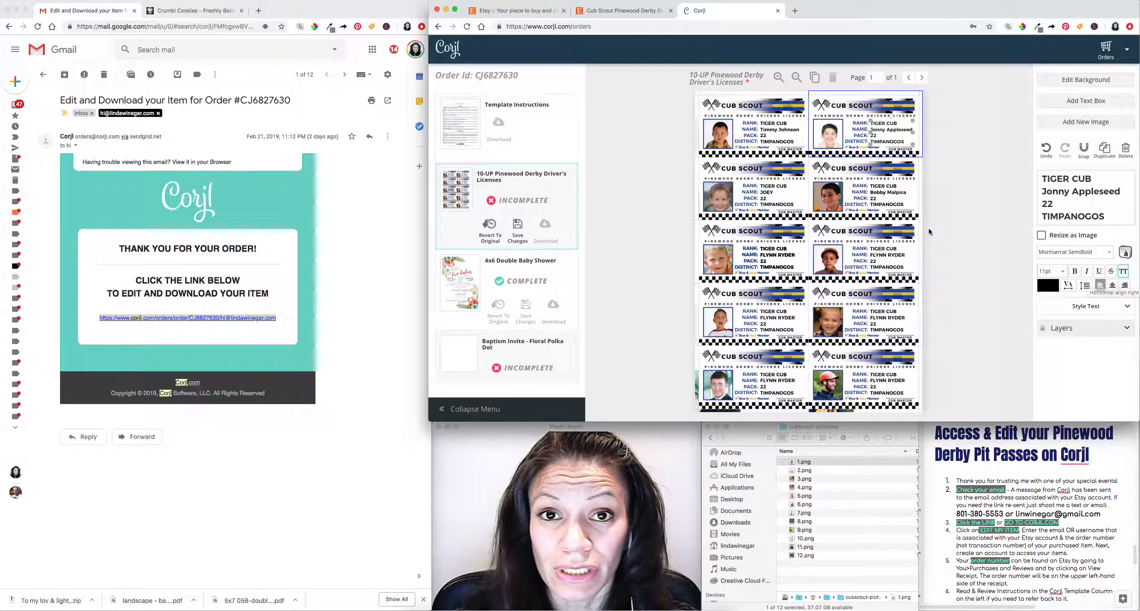
left_click(901, 195)
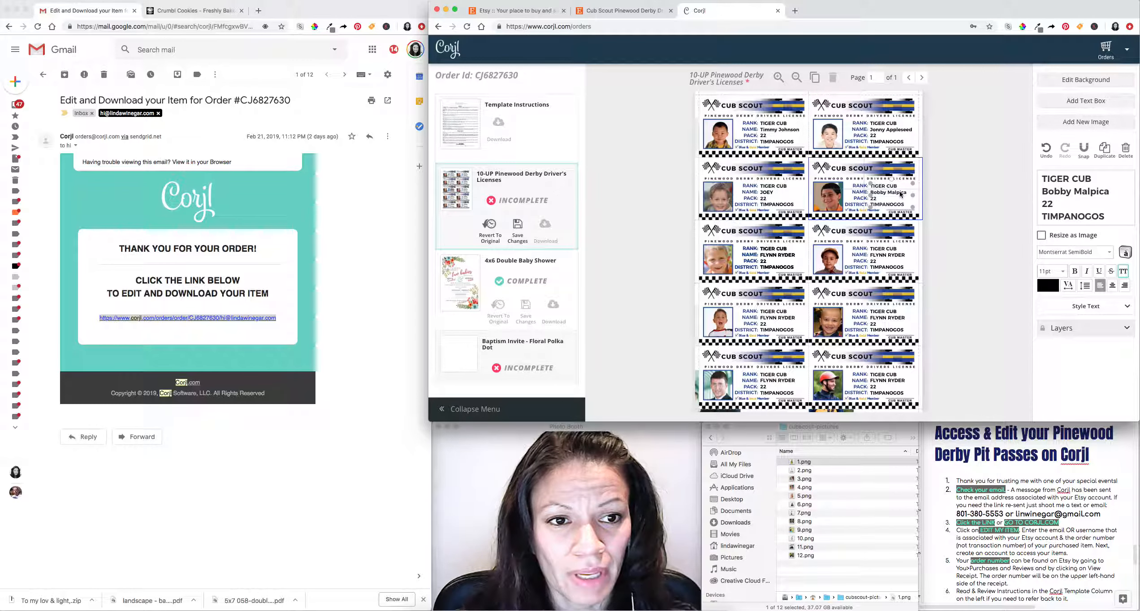
left_click(878, 131)
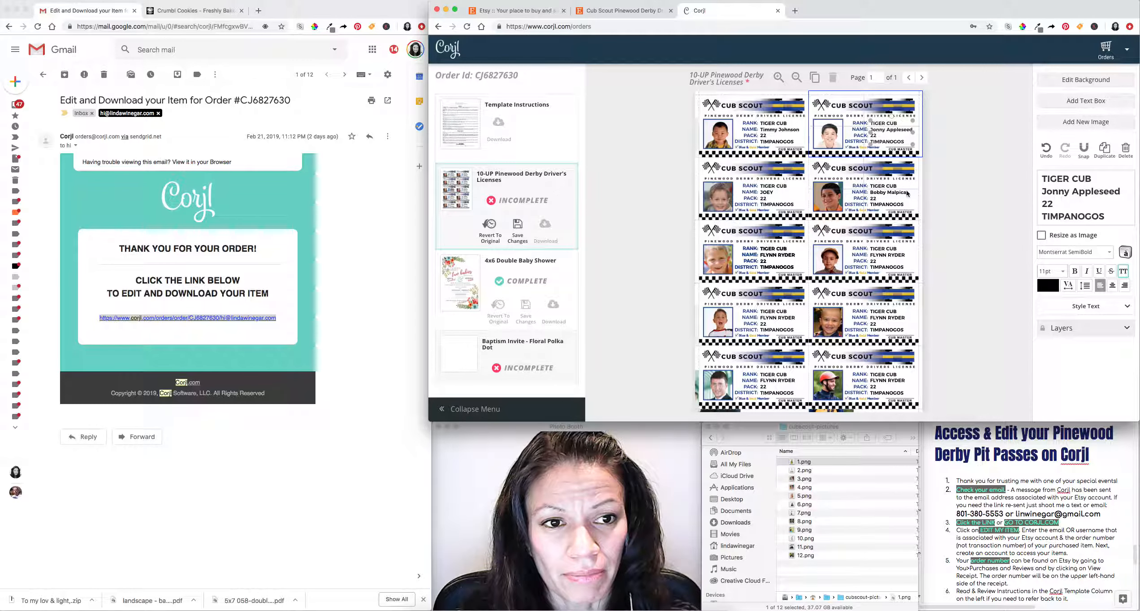
left_click(789, 317)
left_click(781, 254)
Start rewriting the third-row left license's rank, typing WEBELO over TIGER CUB.
left_click(779, 250)
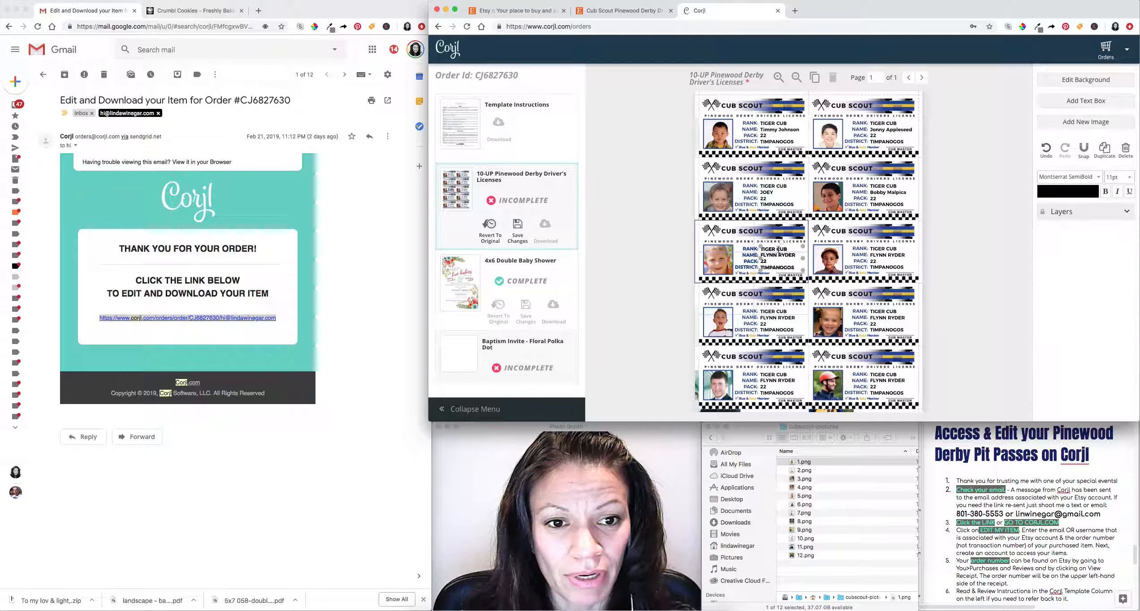
key("BackSpace")
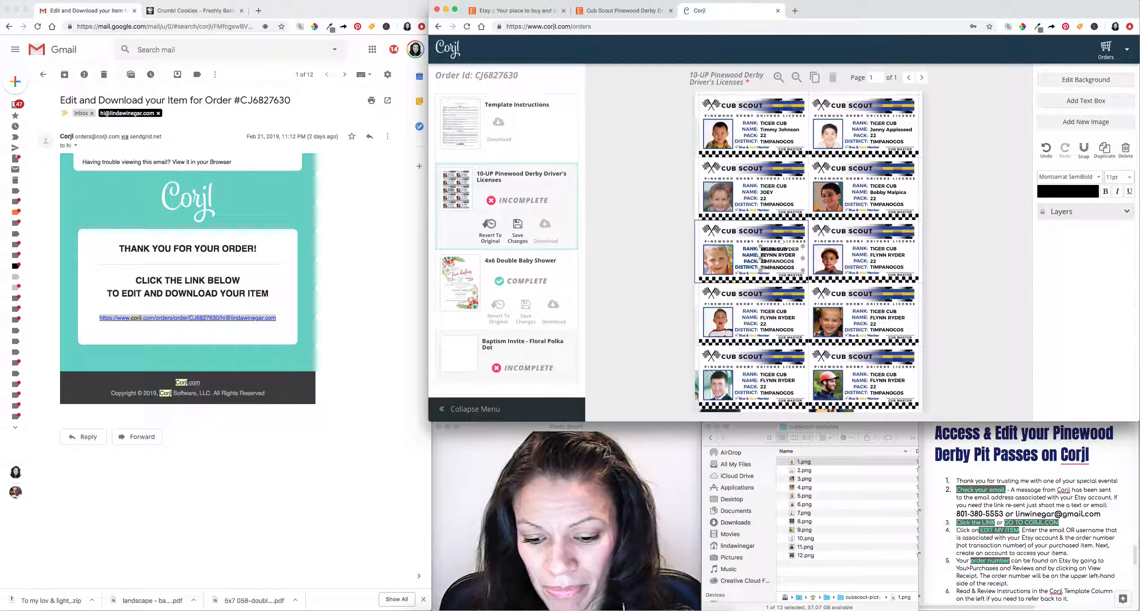
type("WEBELO")
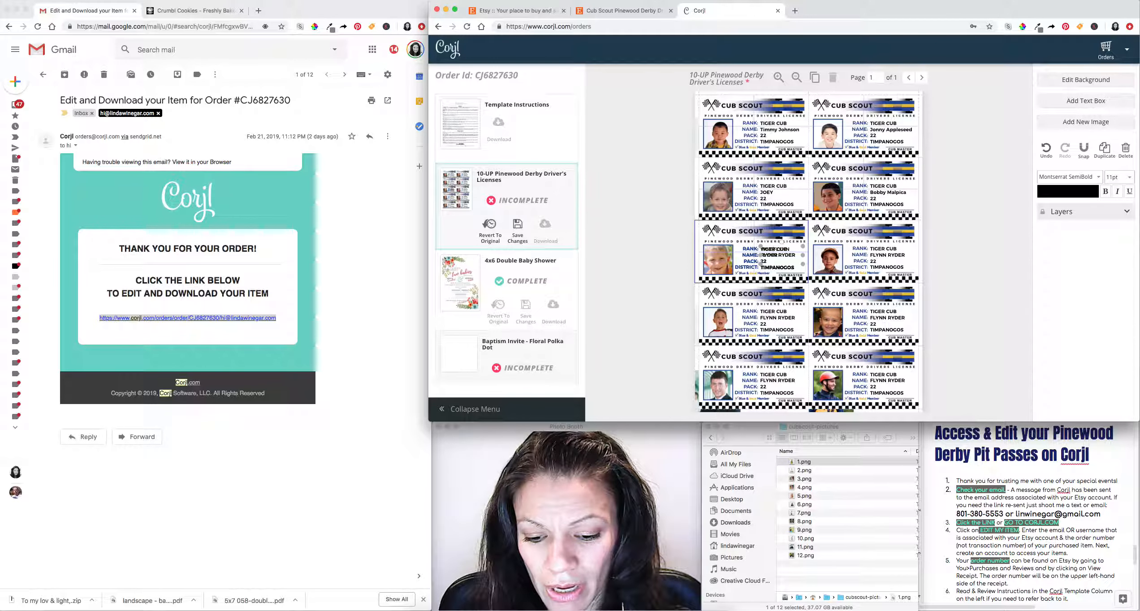
key("Return")
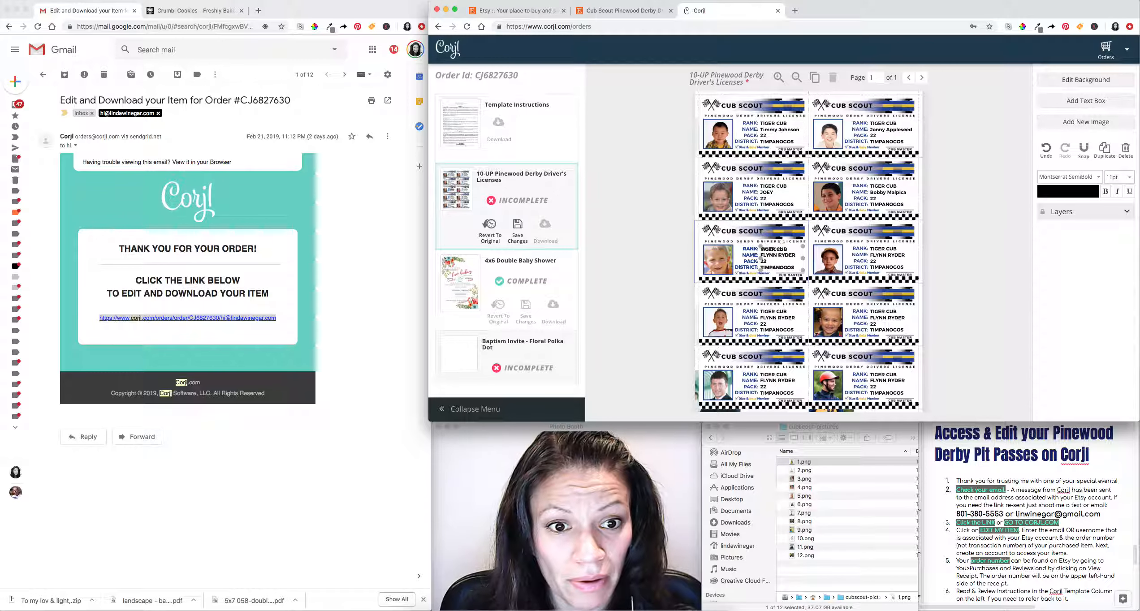
left_click(947, 264)
Move the overlapping extra Wolf Cub text box aside and delete it.
left_click(792, 265)
mouse_move(792, 265)
left_mouse_down()
mouse_move(796, 276)
mouse_move(778, 253)
mouse_move(796, 254)
left_mouse_up()
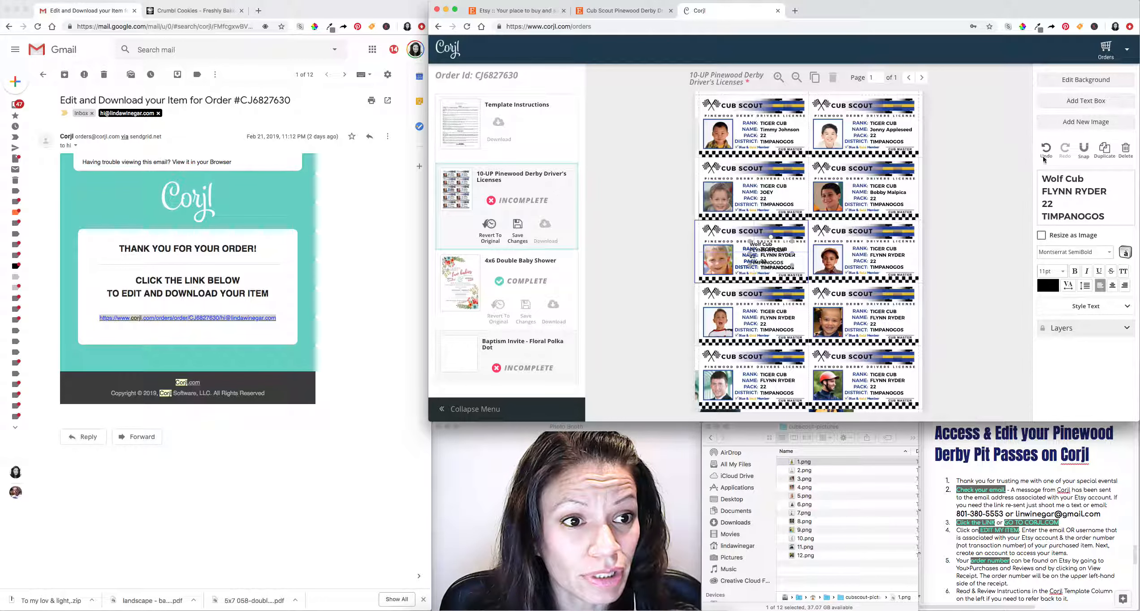
mouse_move(769, 255)
left_mouse_down()
mouse_move(748, 254)
mouse_move(766, 255)
left_mouse_up()
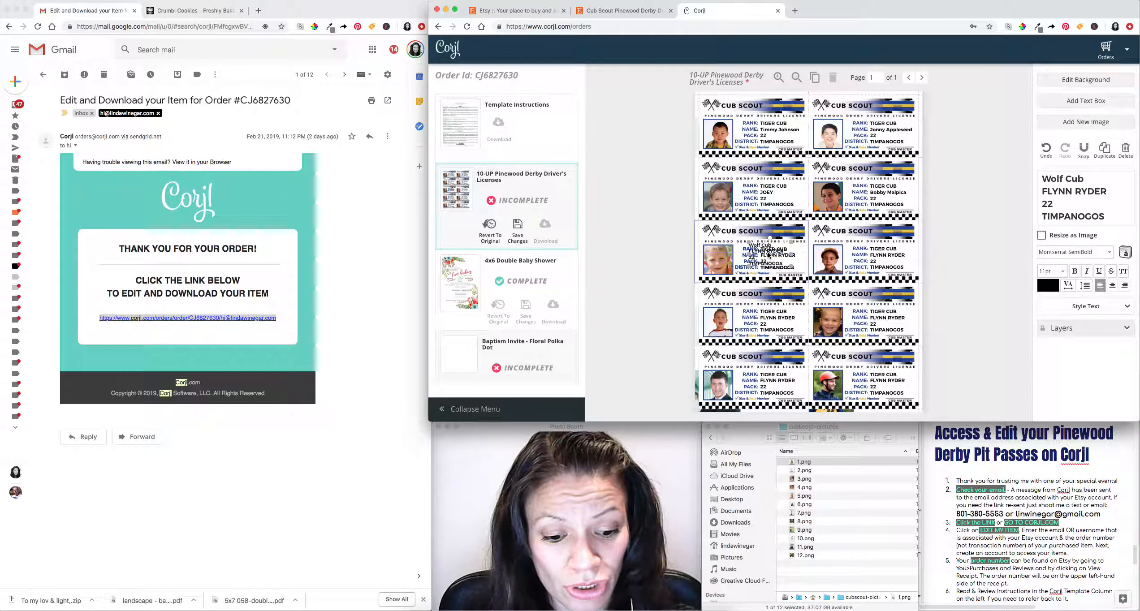
left_click(1126, 150)
left_click(767, 250)
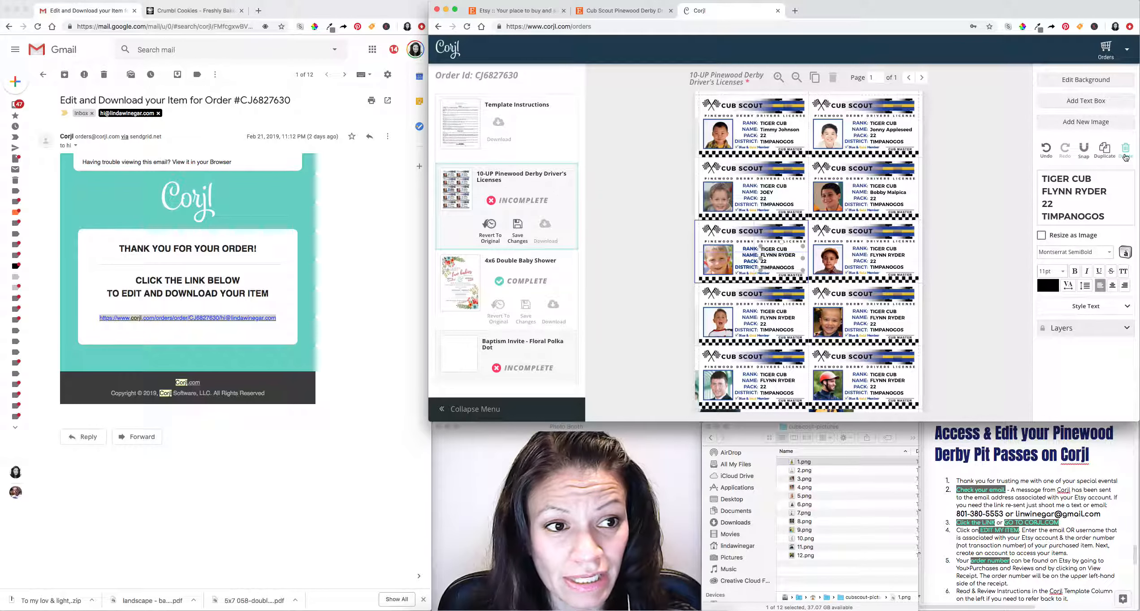
Retype the rank line as WE CUB, then delete the overlapping Wolf CCub text box.
left_click(784, 263)
triple_click(777, 254)
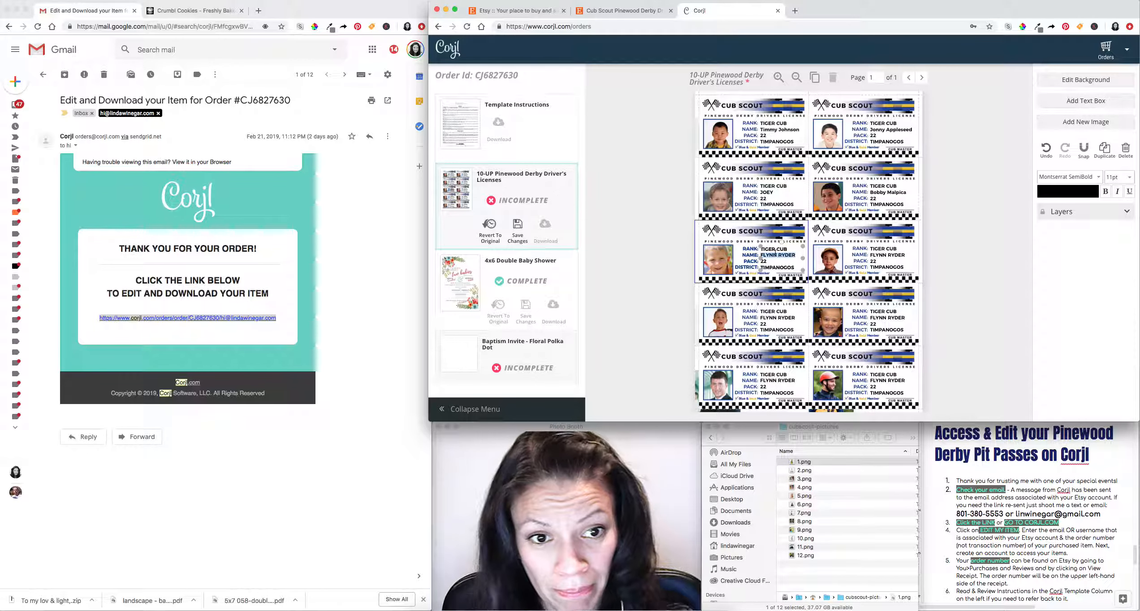
triple_click(777, 248)
type("ARR")
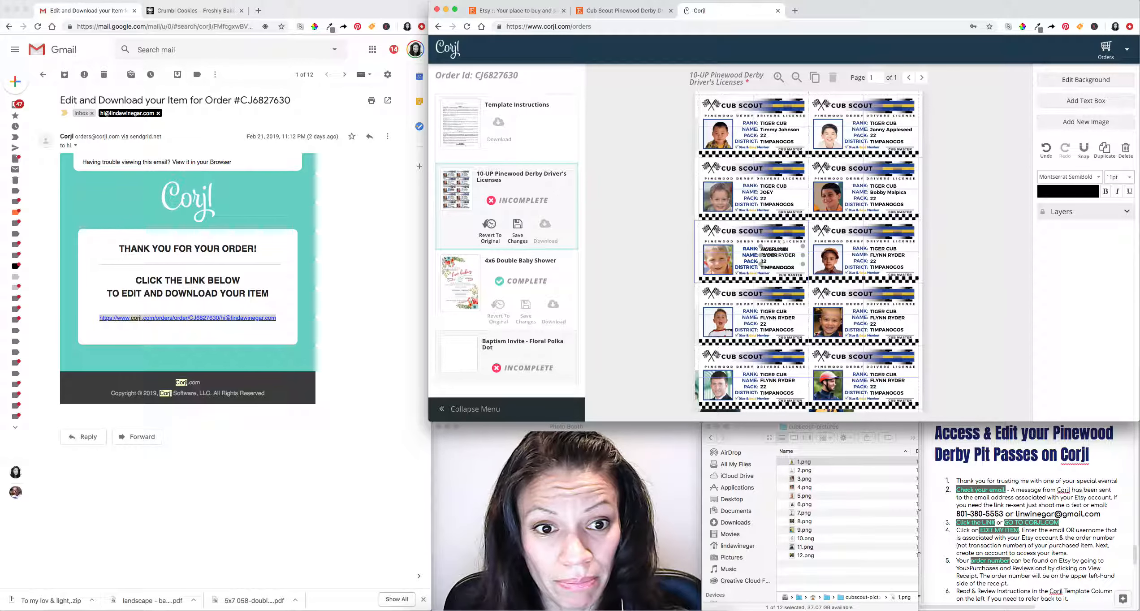
key("BackSpace")
key("BackSpace")
key("BackSpace")
type("WE")
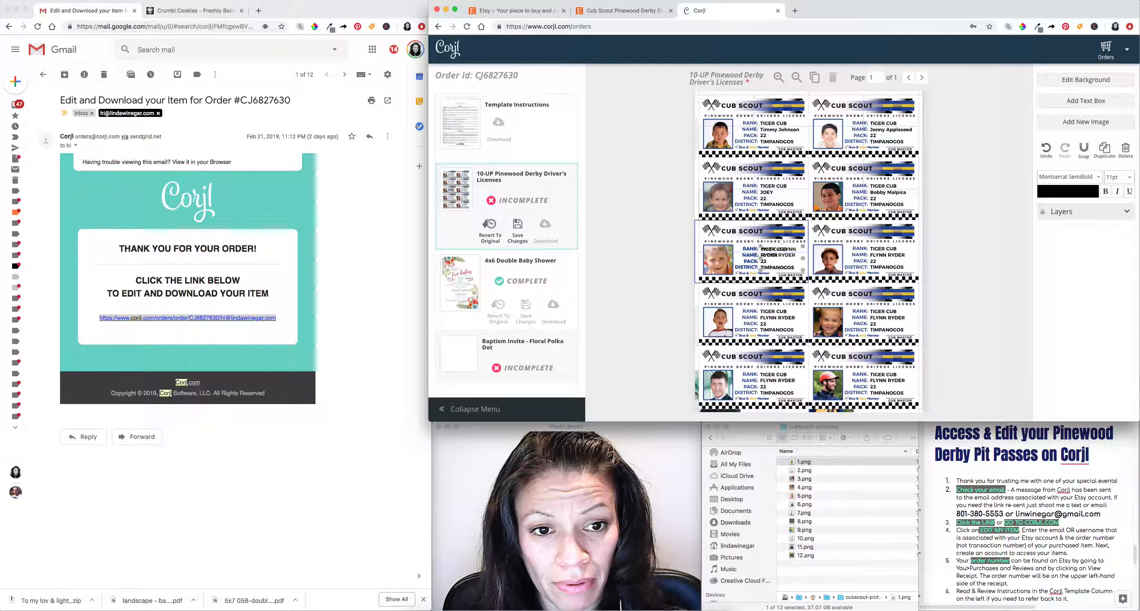
type(" CUB")
key("Return")
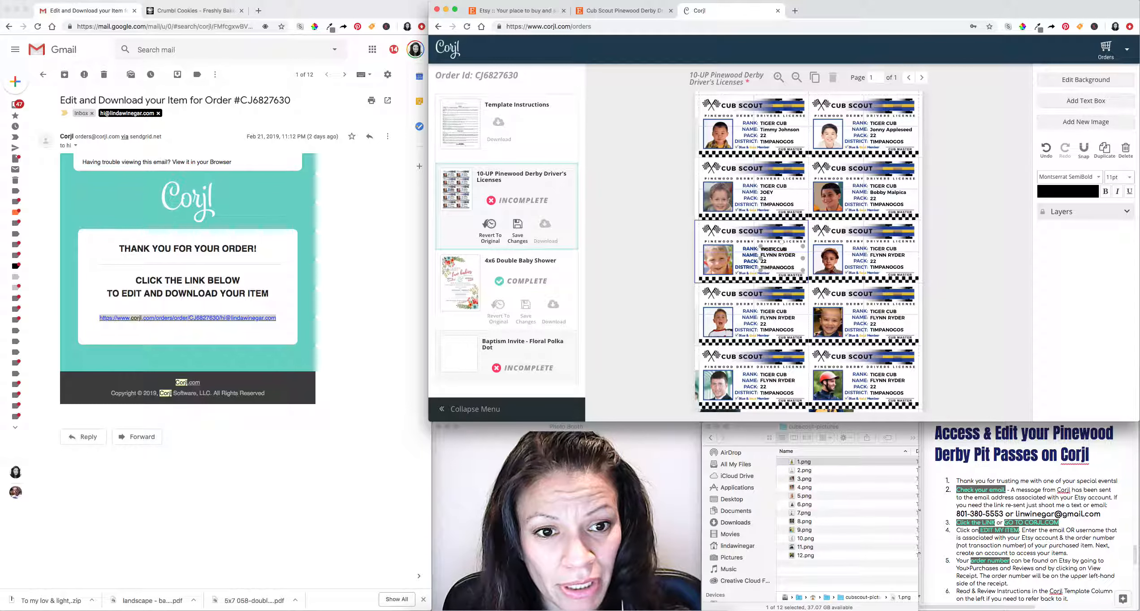
left_click(875, 270)
left_click(785, 264)
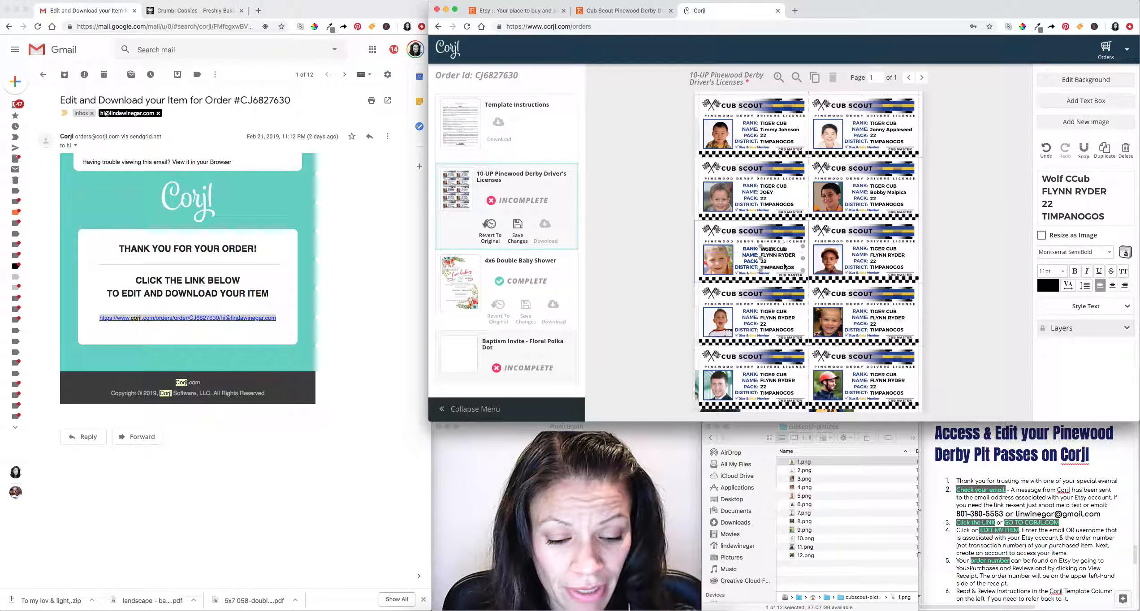
key("Delete")
Change TIGER to WOLF in the third-row left license's rank line.
left_click(781, 263)
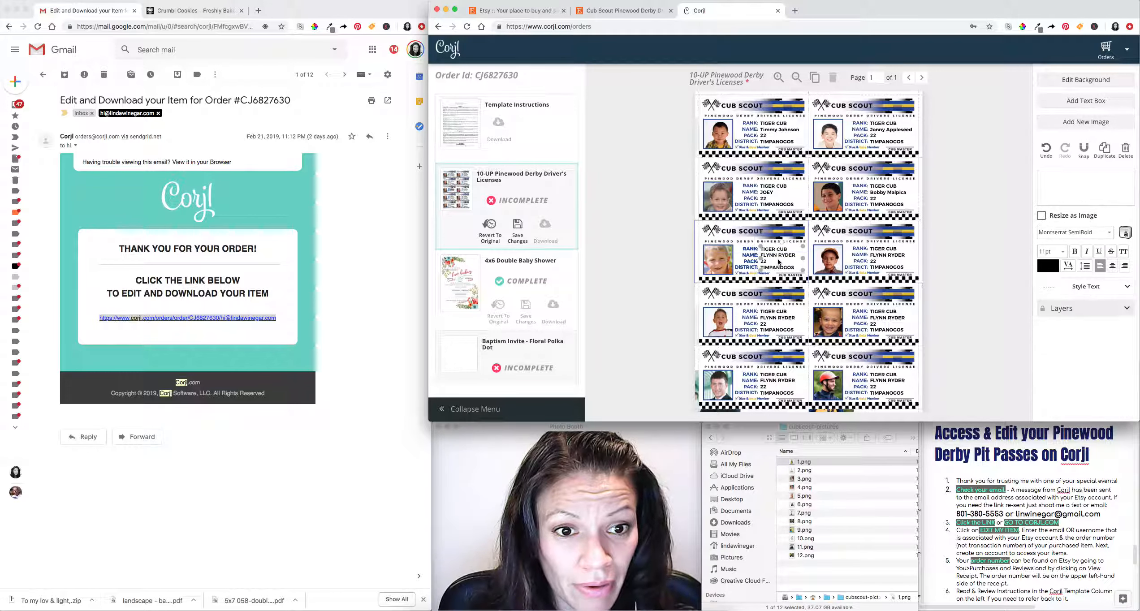
left_click(779, 254)
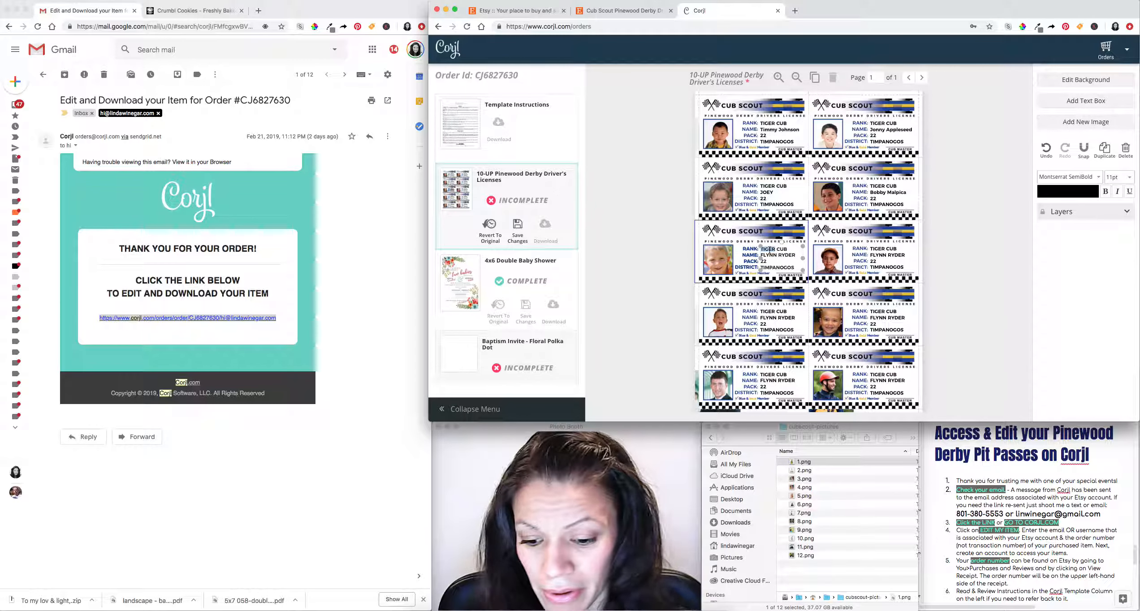
double_click(769, 250)
type("W")
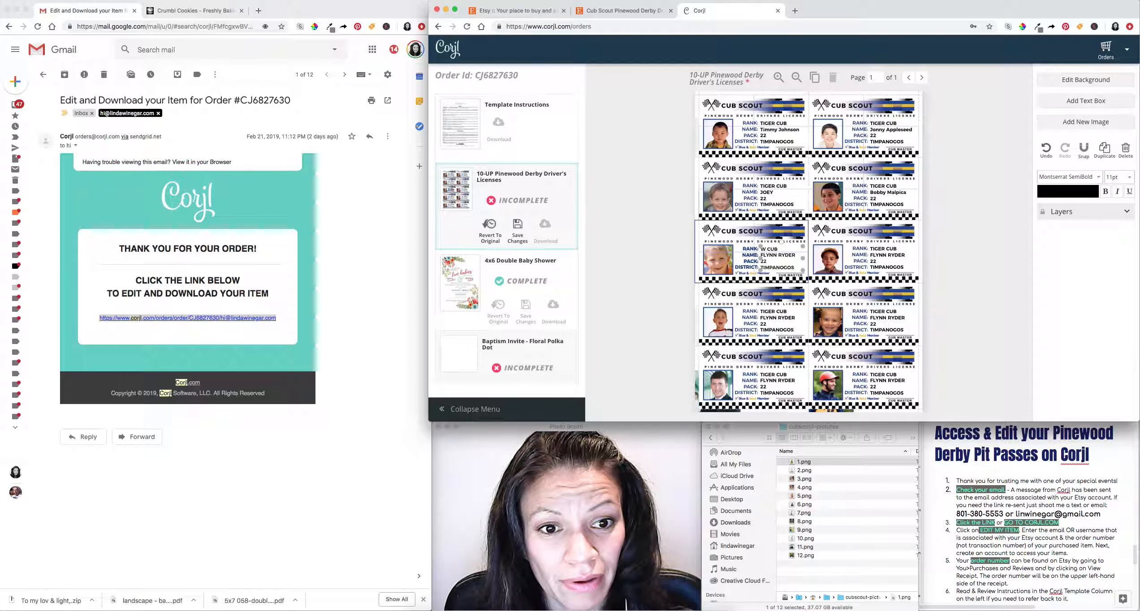
type("OLF")
triple_click(775, 255)
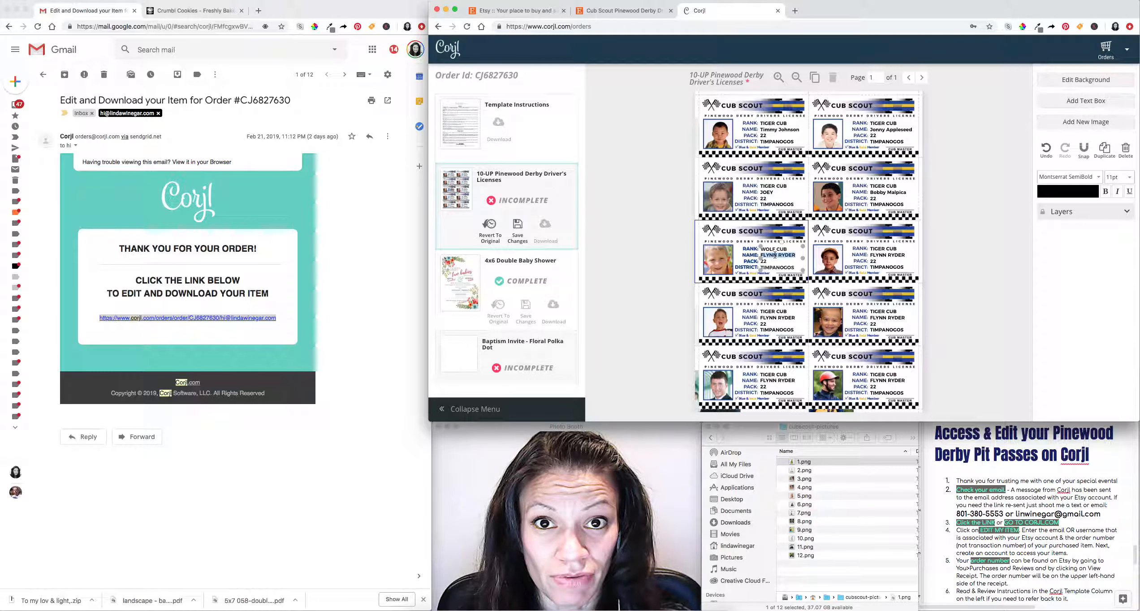
Enter the child's full name on the third-row left license, keeping pack 22 below.
type("F")
key("BackSpace")
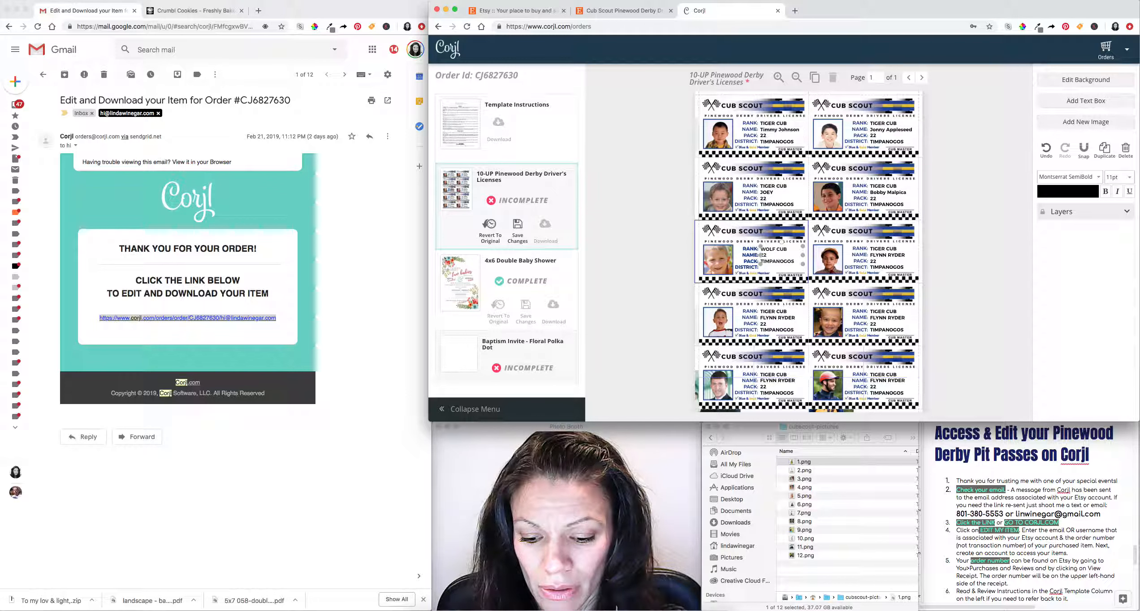
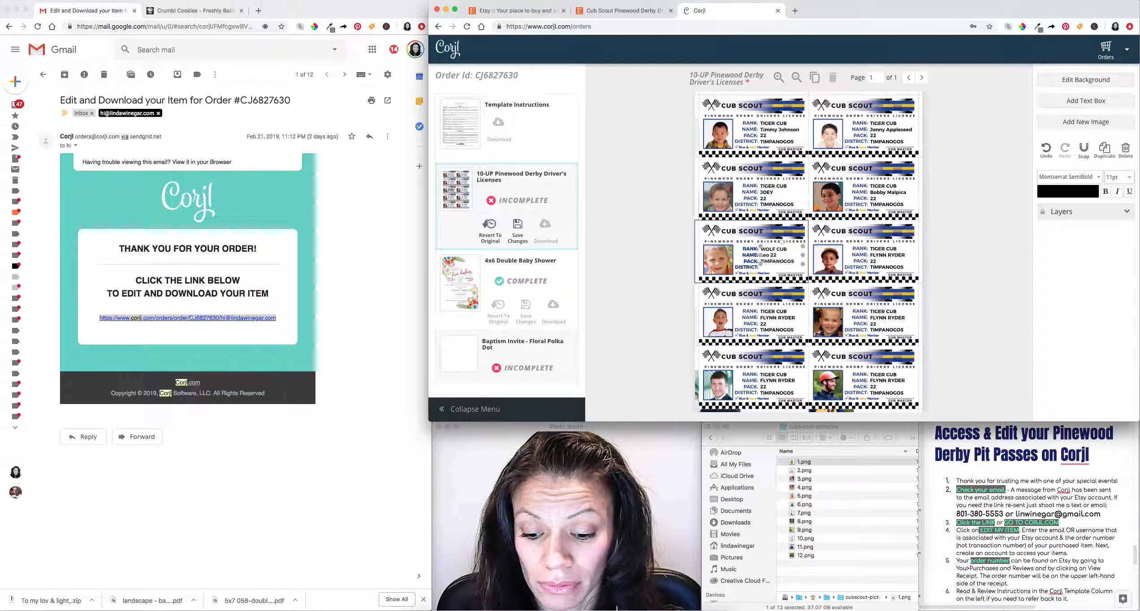
key("Return")
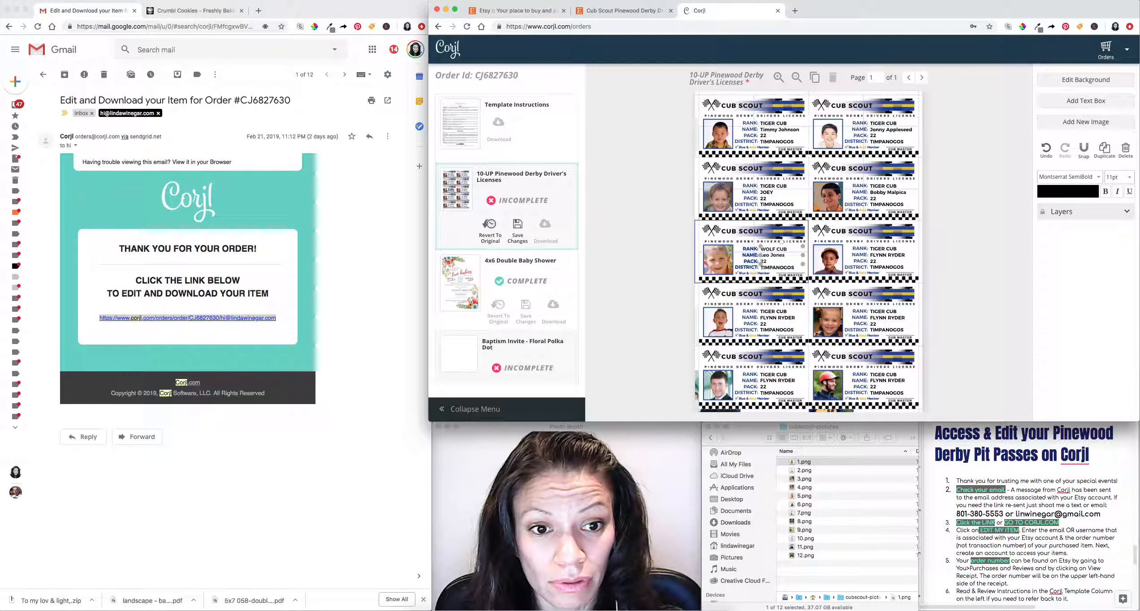
Set the third-row right license's rank to WOLF CUB and enter its child's name.
double_click(883, 249)
type("WOLF ")
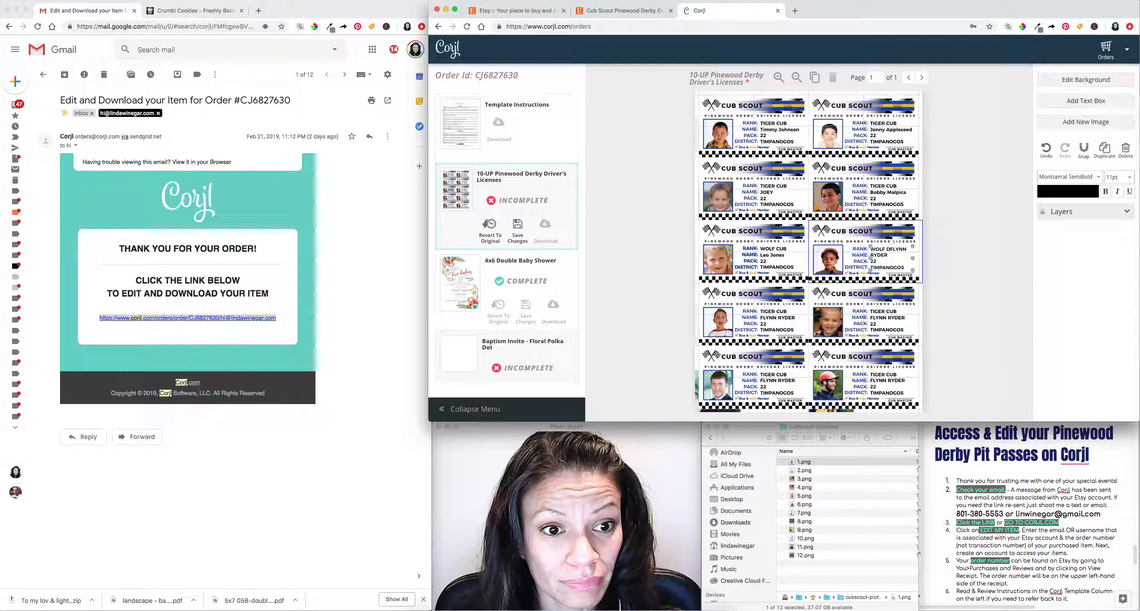
type("CUB")
key("Return")
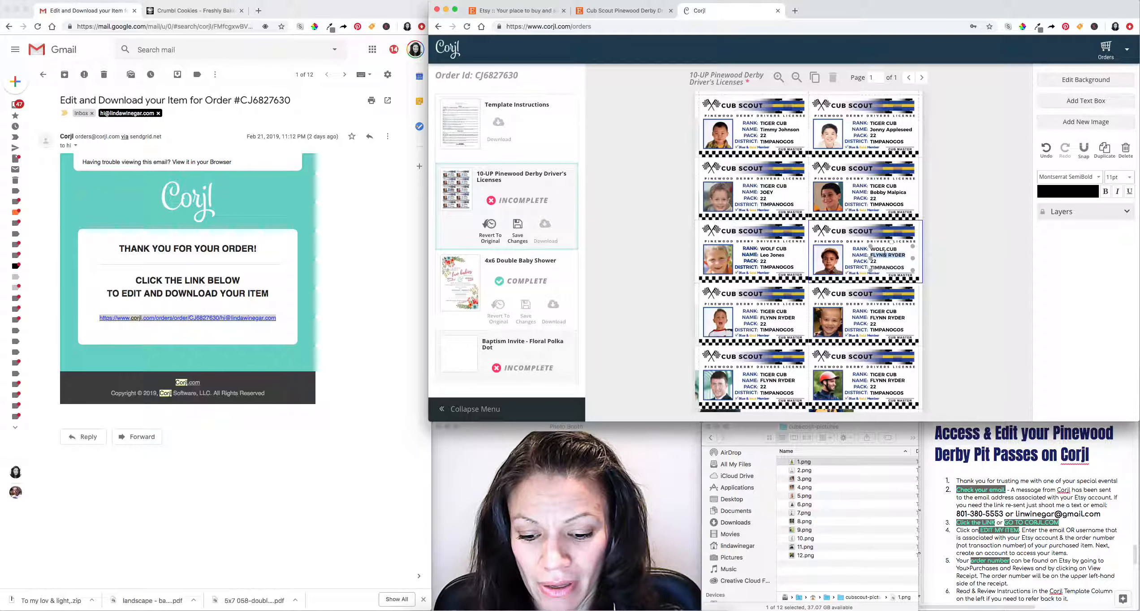
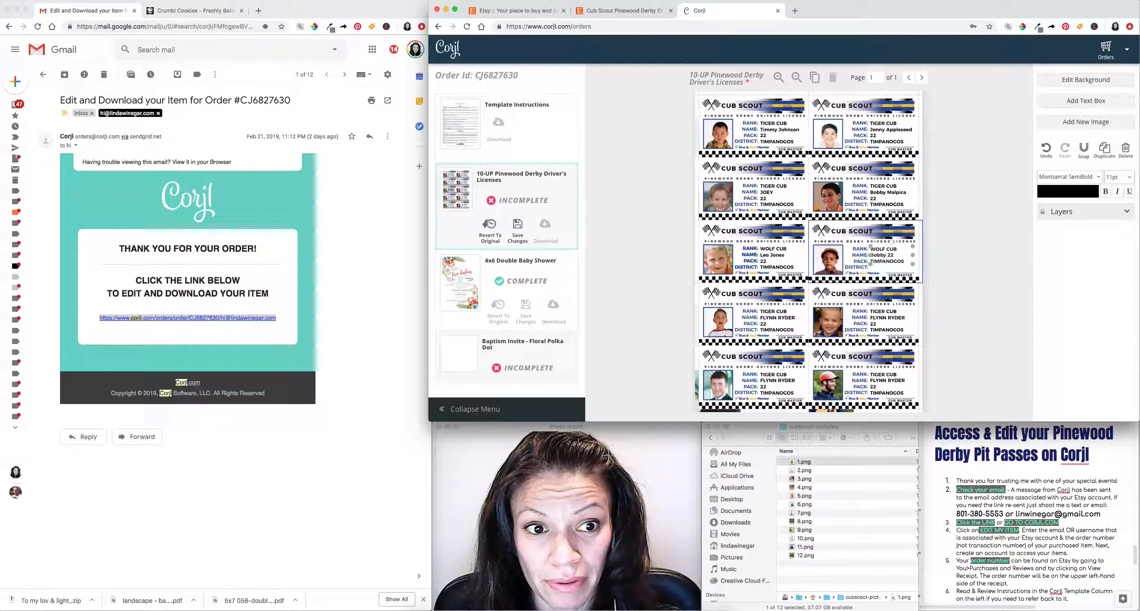
key("Return")
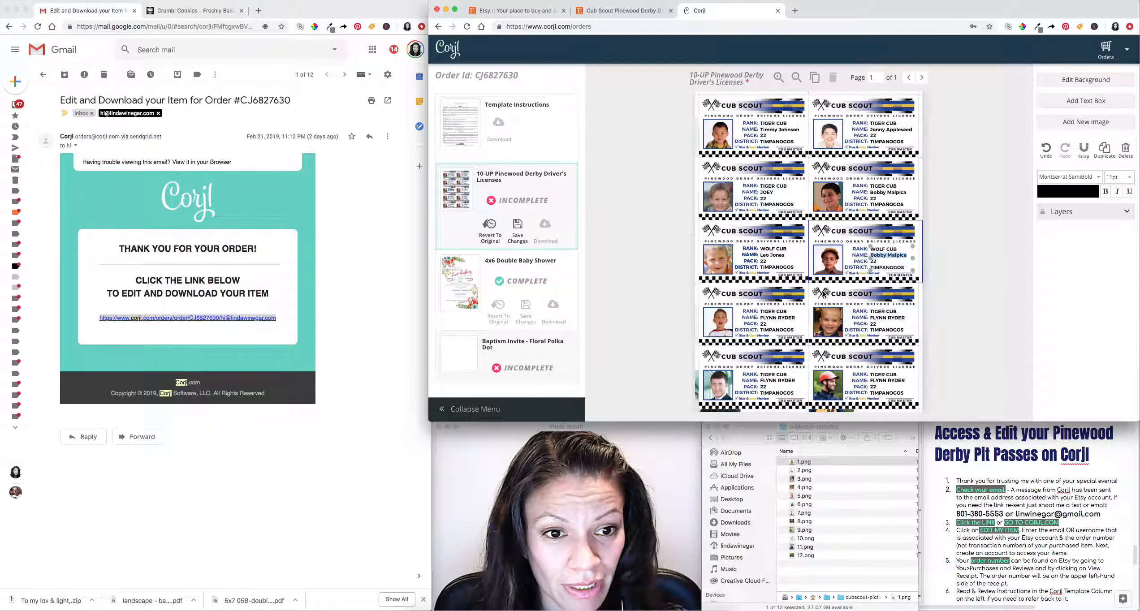
Set the fourth-row left rank to BEAR CUB and paste in the new child's name.
left_click(773, 315)
left_click(773, 312)
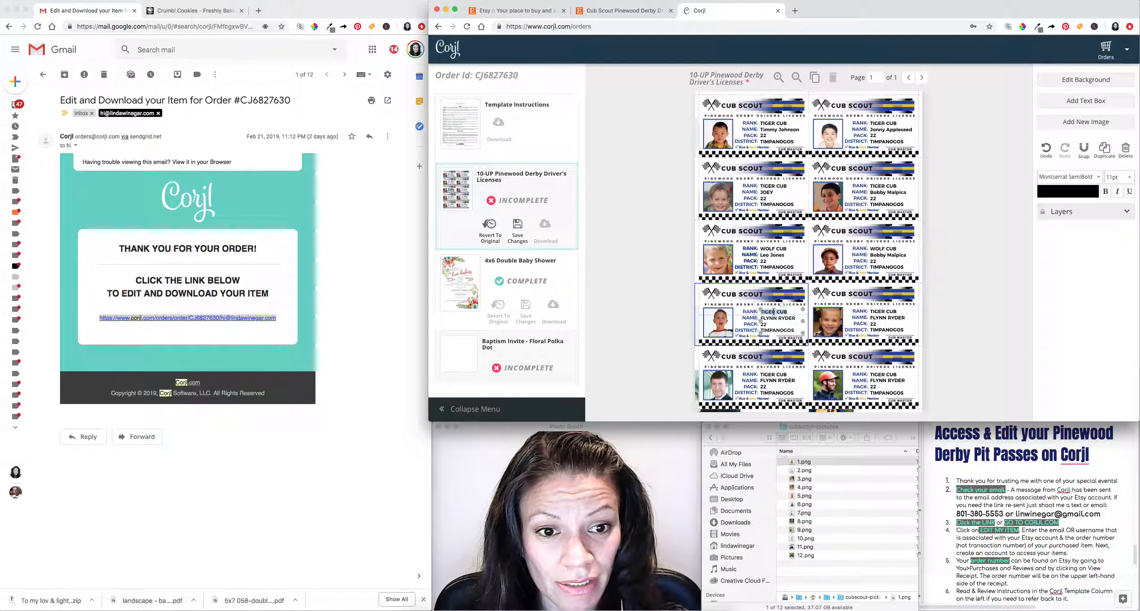
type("Bear FLYNN")
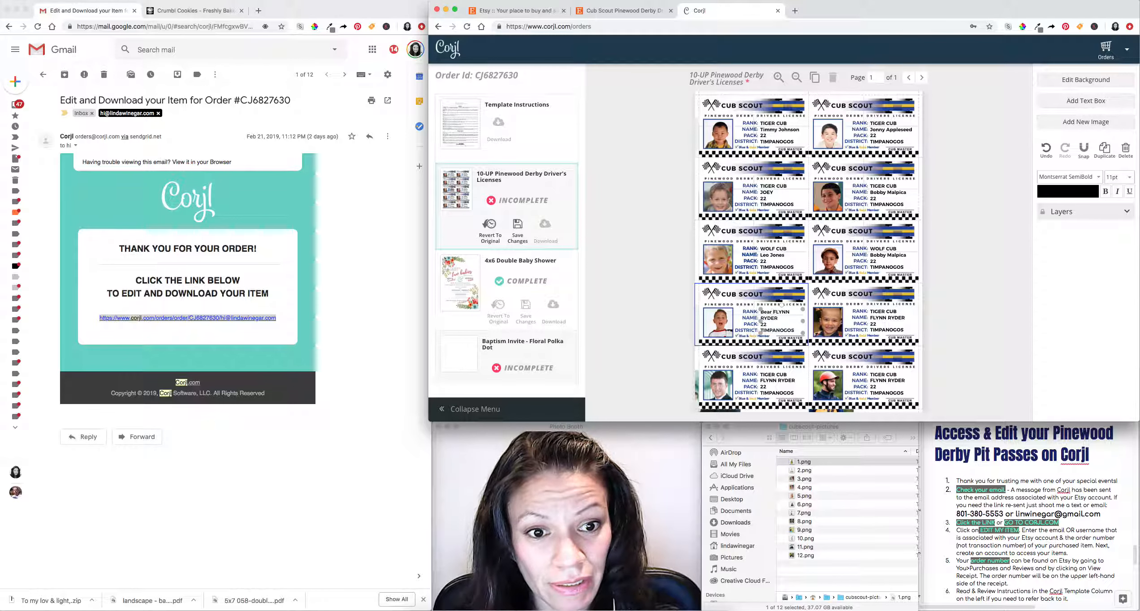
key("BackSpace")
key("BackSpace")
key("BackSpace")
key("BackSpace")
type("EAR CUB")
key("Return")
triple_click(781, 318)
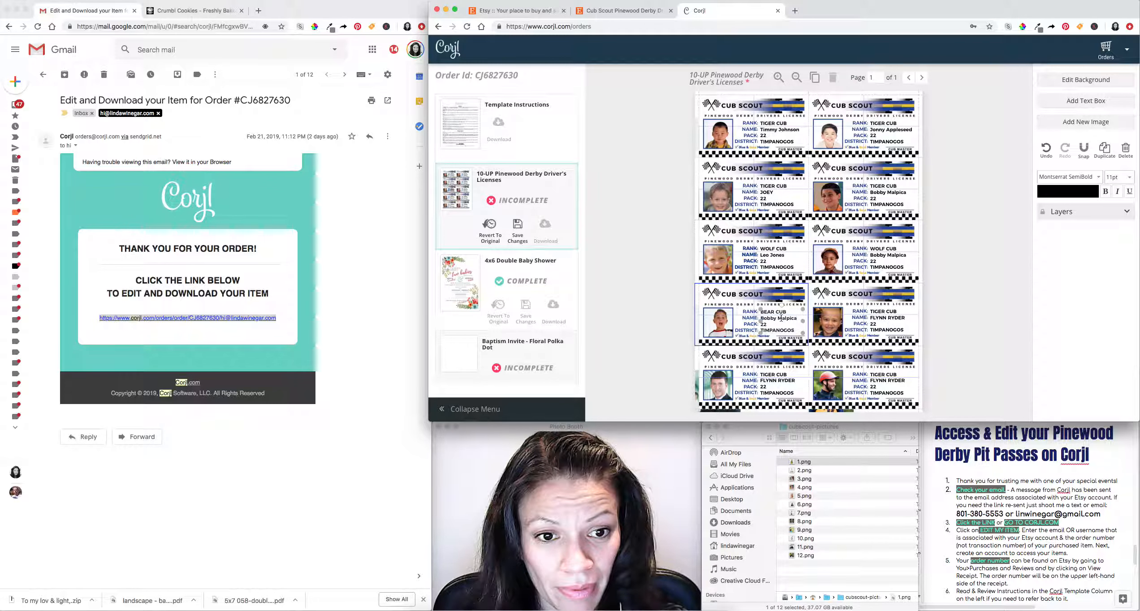
Replace TIGER CUB with BEAR CUB on the fourth-row right license.
left_click(882, 313)
triple_click(882, 311)
key("BackSpace")
type("Bear")
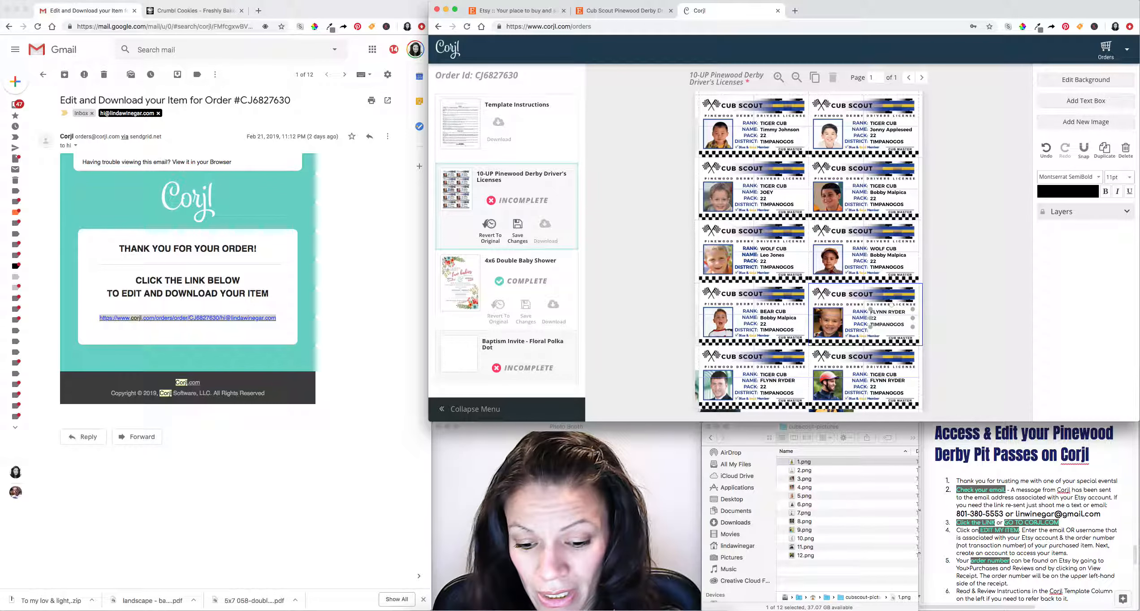
key("BackSpace")
key("BackSpace")
key("BackSpace")
type("EAR CUB")
key("Return")
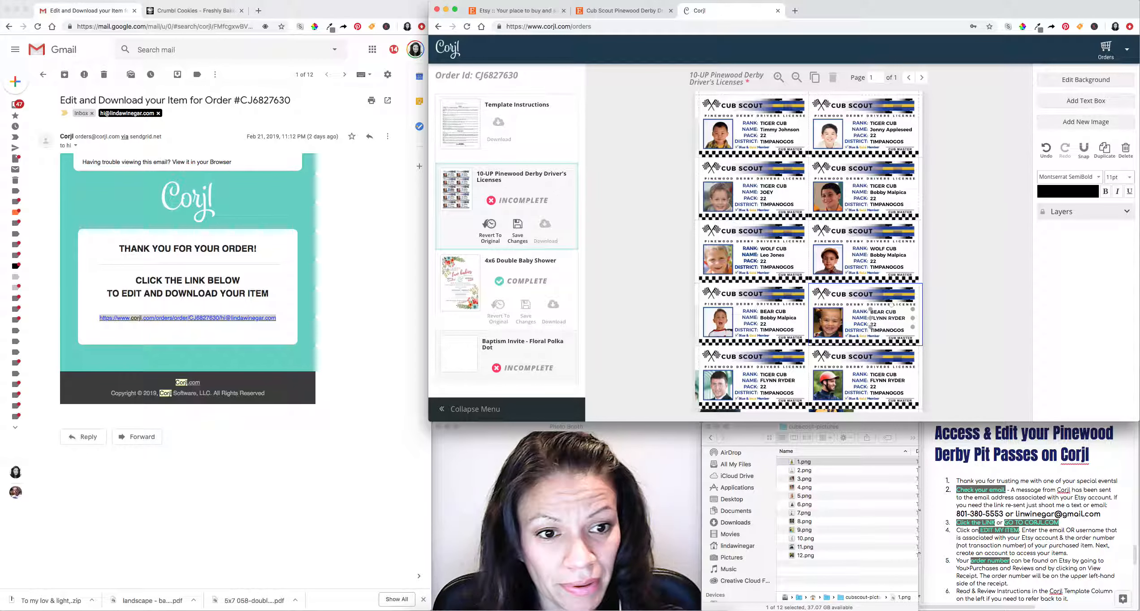
left_click(963, 321)
Begin replacing the bottom-left license's TIGER CUB rank, typing WOLF CEN.
left_click(771, 384)
left_click(773, 376)
triple_click(773, 377)
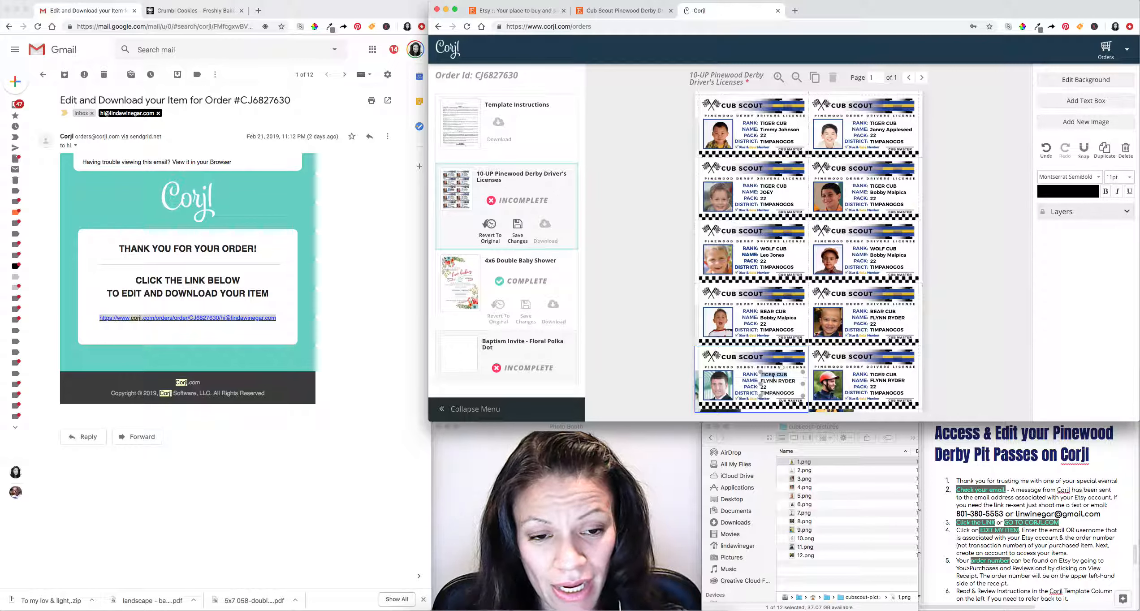
type("WOLF C")
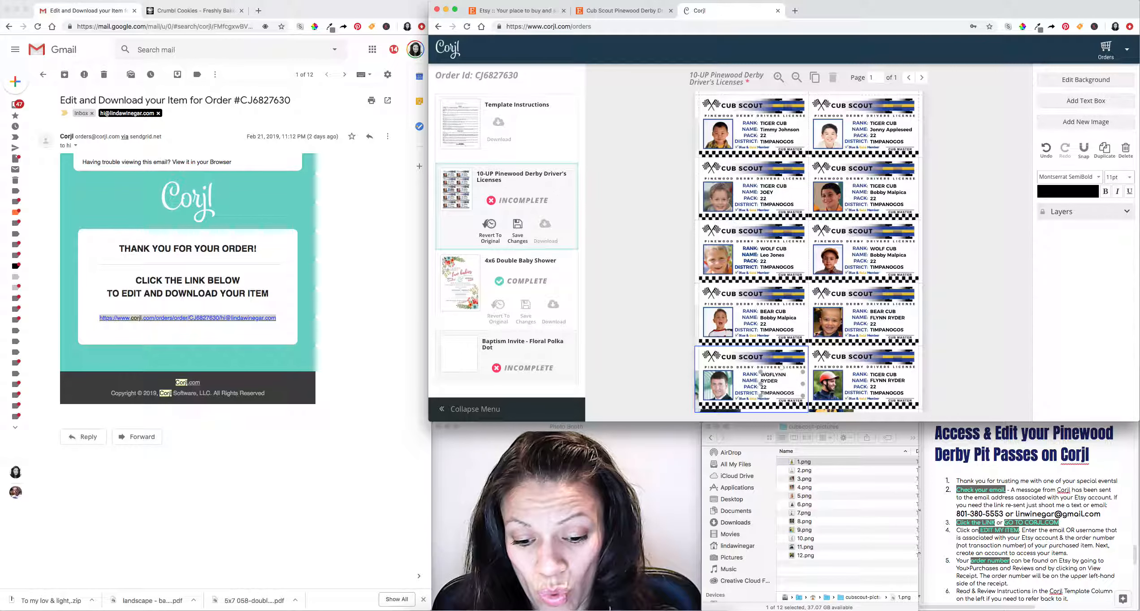
type("EN")
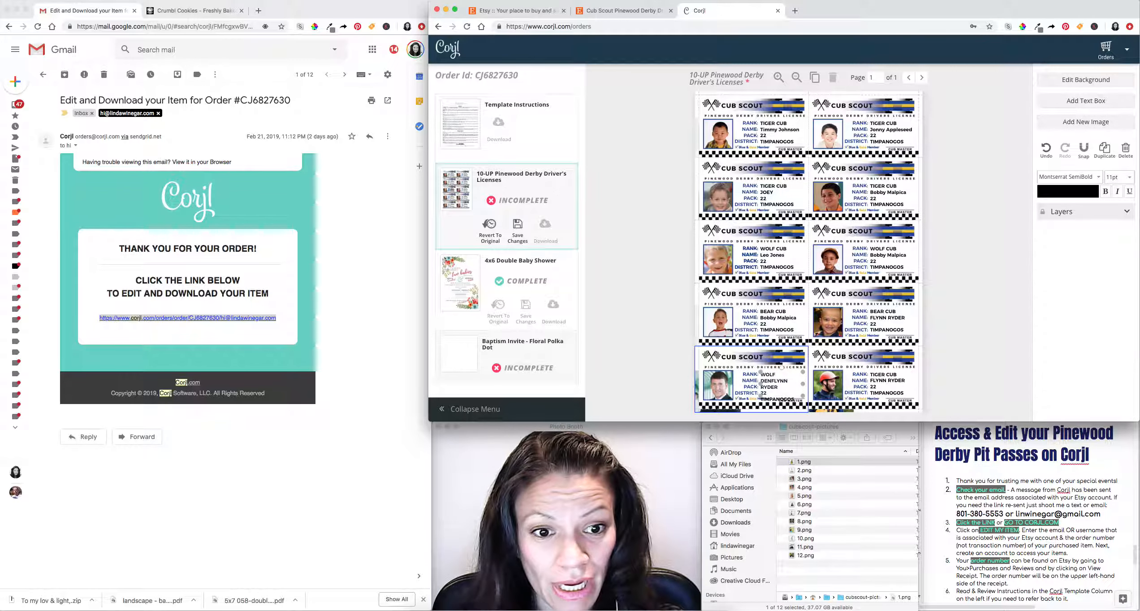
Make the bottom-left rank WOLF LEADER and start the leader's name with 'Mr.'.
key("Return")
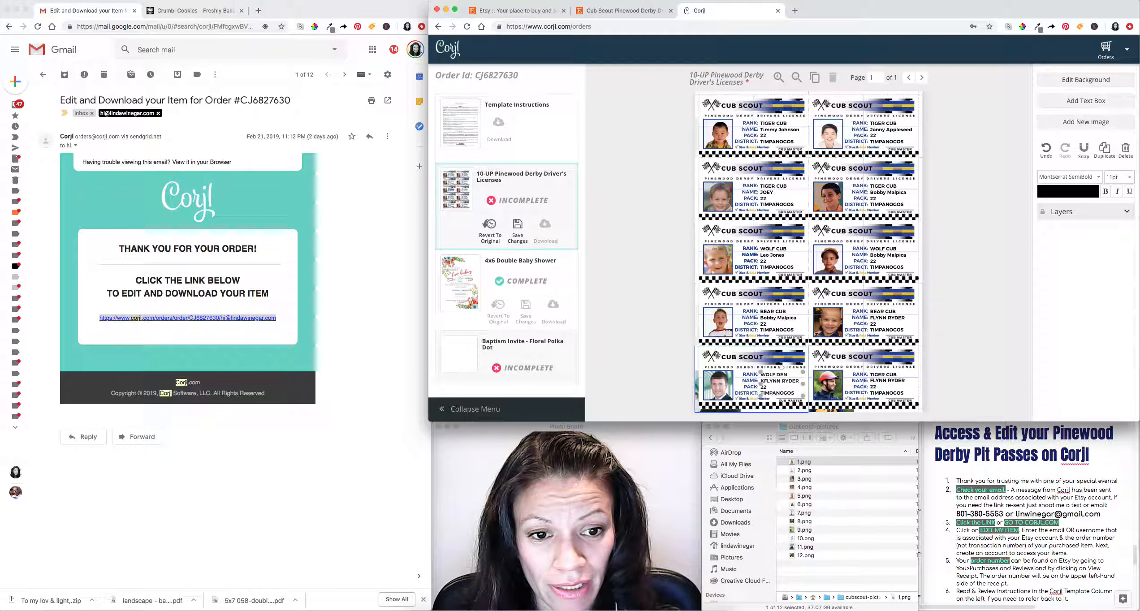
key("BackSpace")
type("Leader")
key("Return")
key("BackSpace")
key("BackSpace")
key("BackSpace")
key("BackSpace")
key("BackSpace")
key("BackSpace")
key("BackSpace")
key("BackSpace")
key("BackSpace")
key("BackSpace")
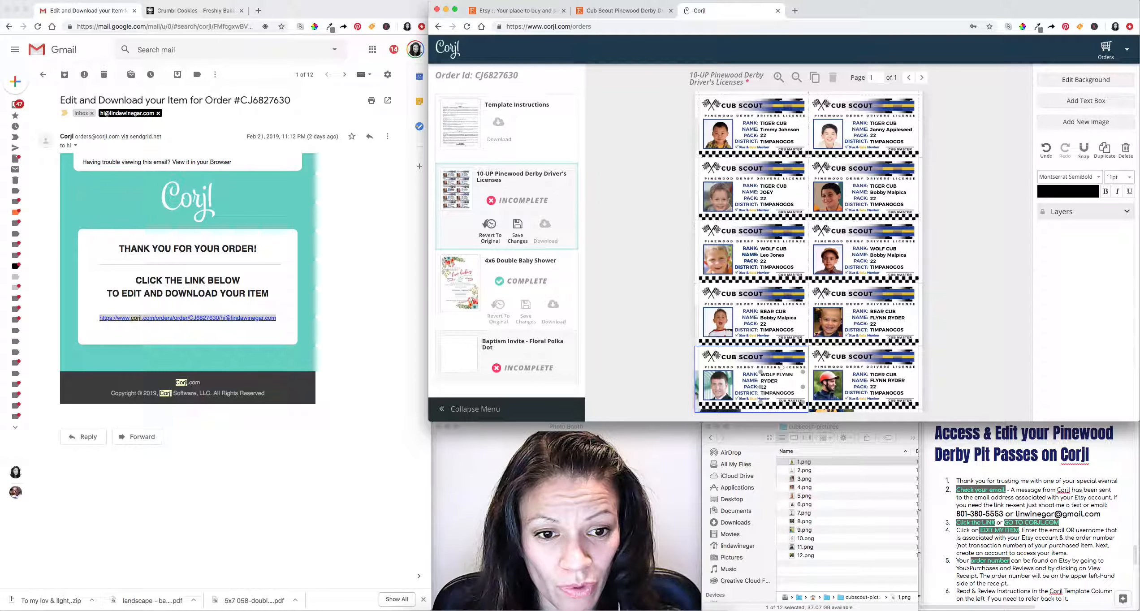
key("BackSpace")
type("LE")
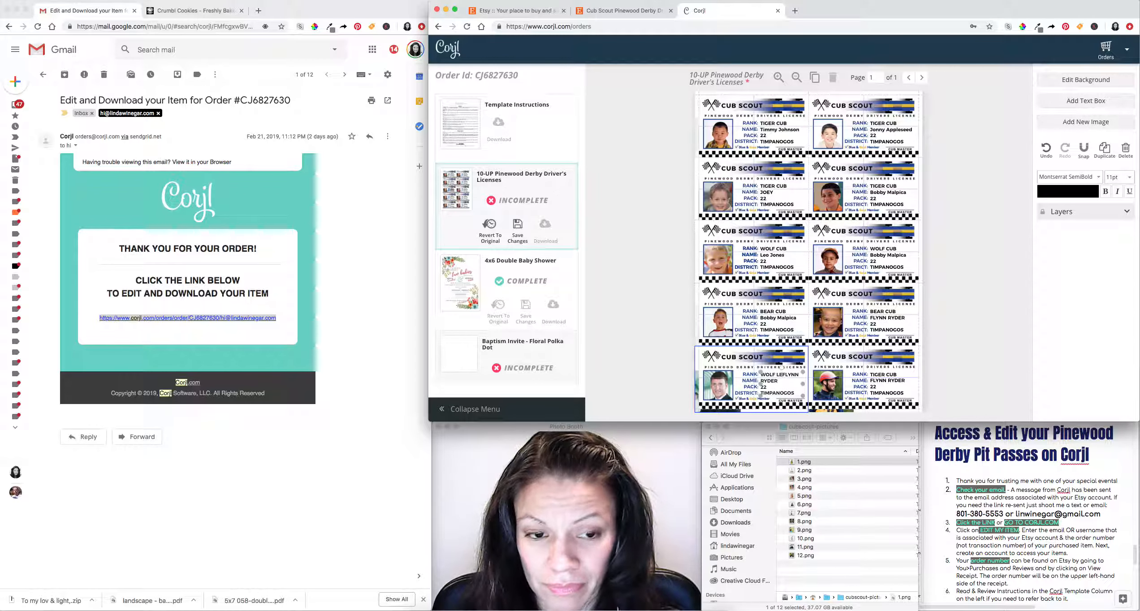
type("ADER")
key("Return")
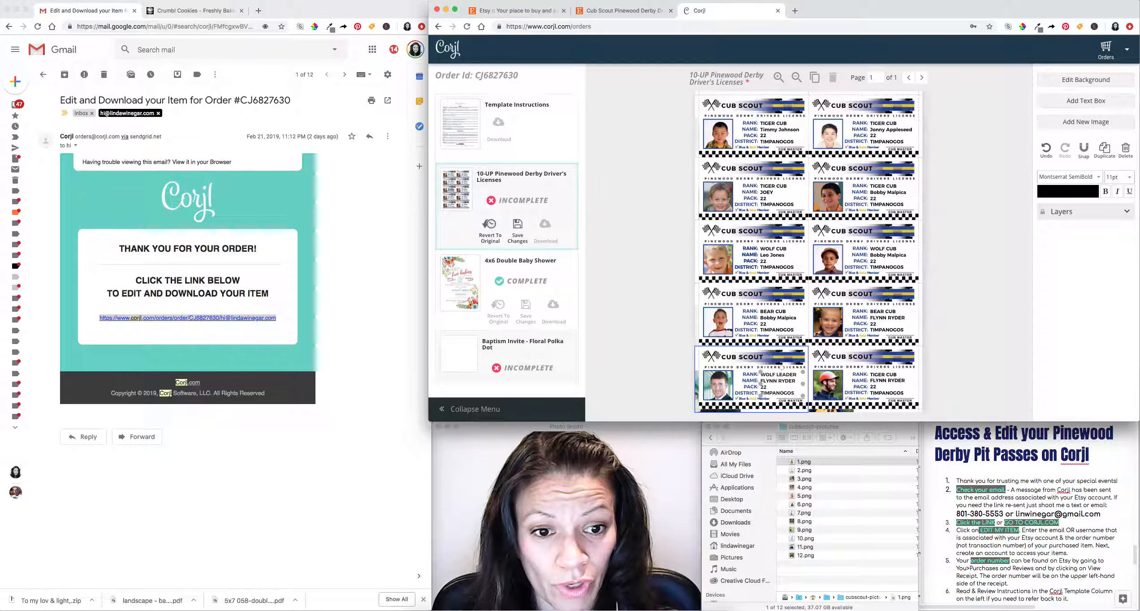
key("BackSpace")
key("BackSpace")
key("BackSpace")
key("BackSpace")
key("BackSpace")
key("BackSpace")
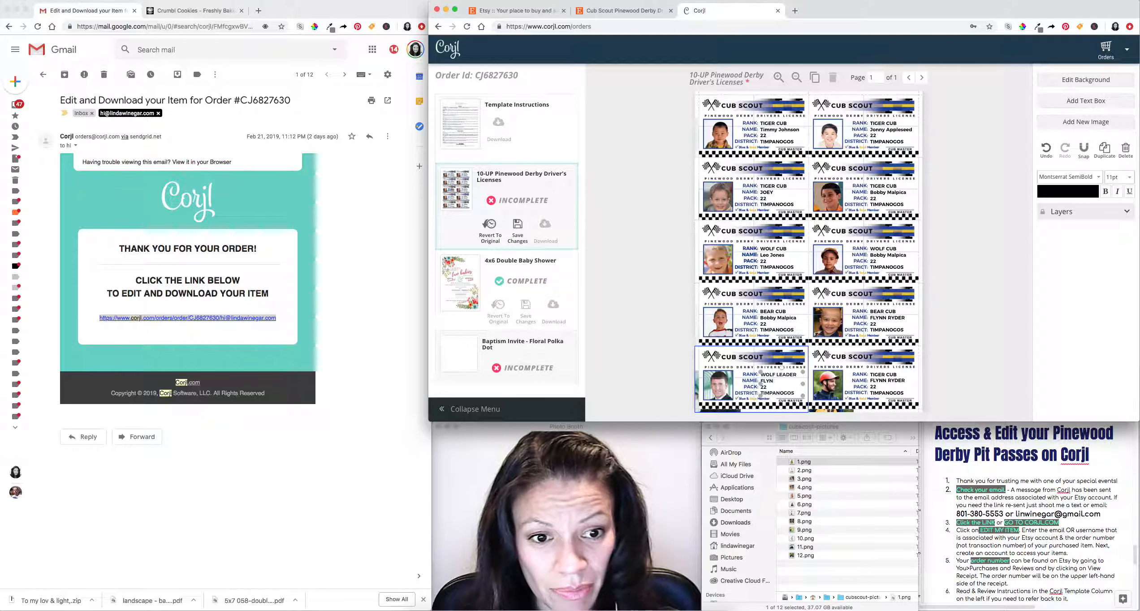
type("Mr. Bob")
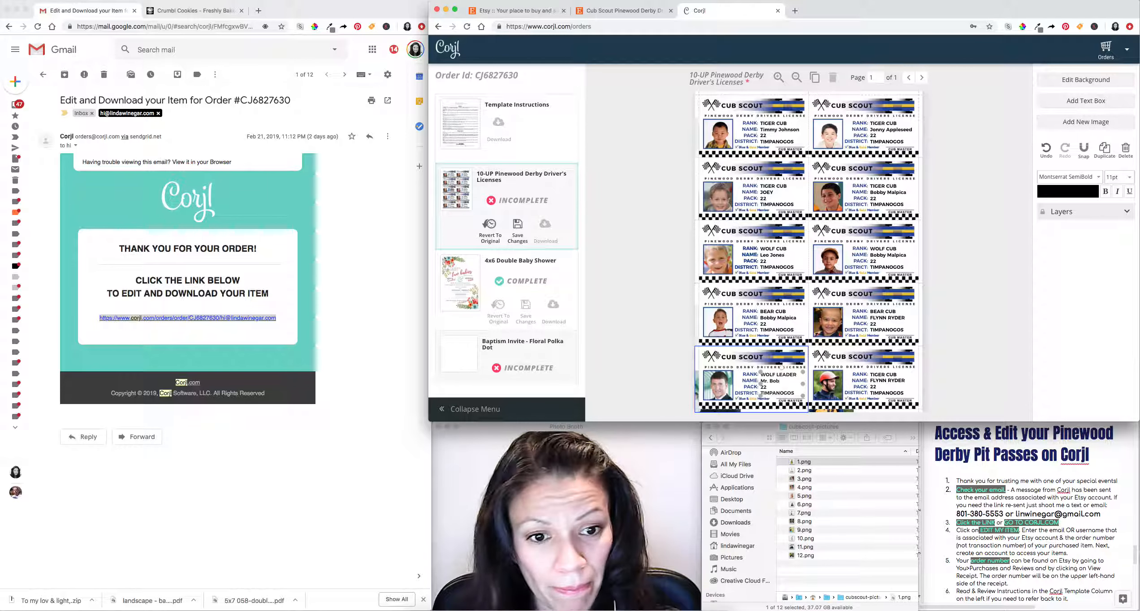
Set the bottom-right rank to BEAR LEADER and enter the leader's name.
left_click(891, 378)
triple_click(882, 375)
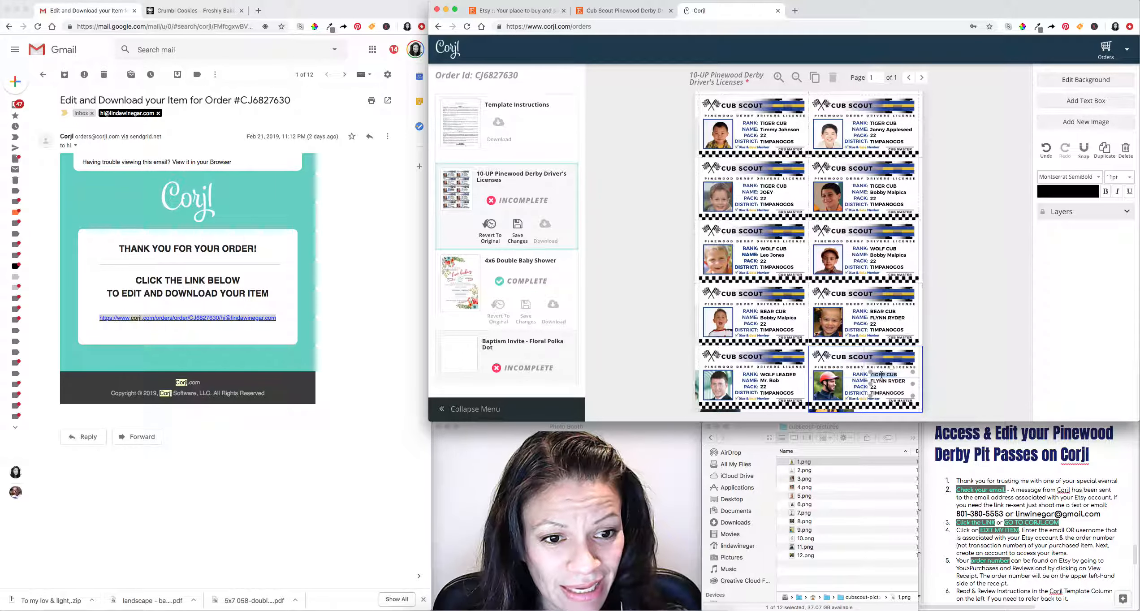
key("BackSpace")
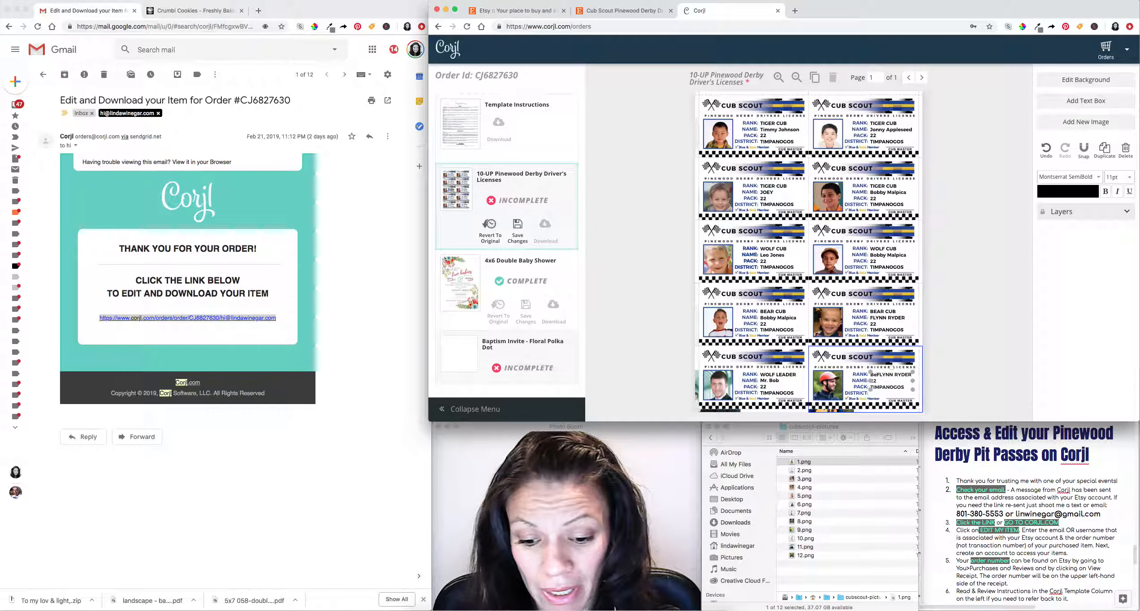
type("BEAR LEADER")
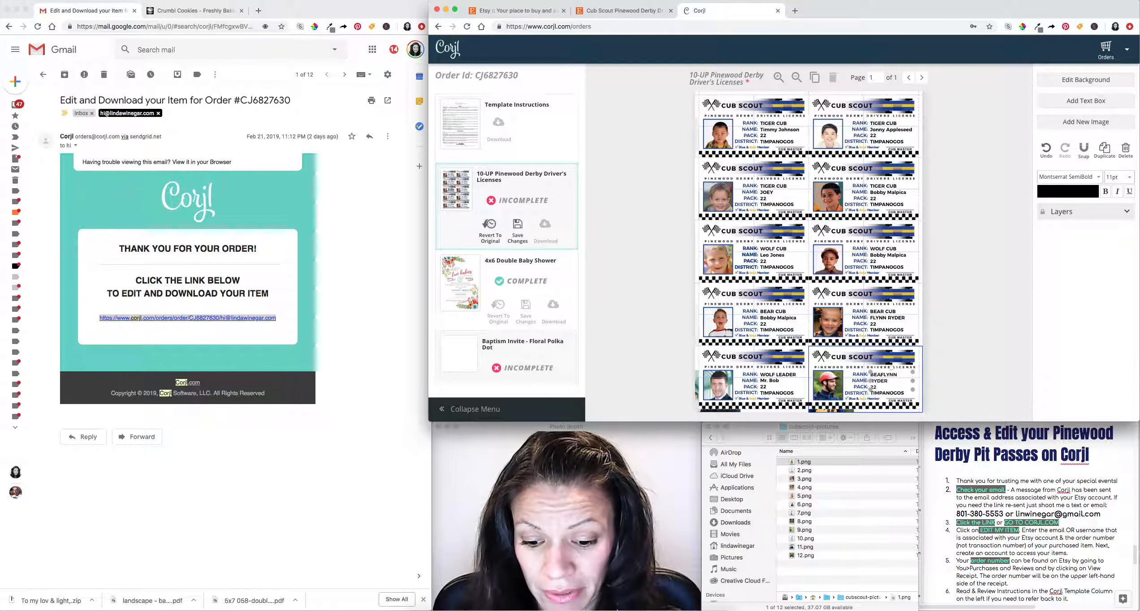
key("Return")
triple_click(882, 381)
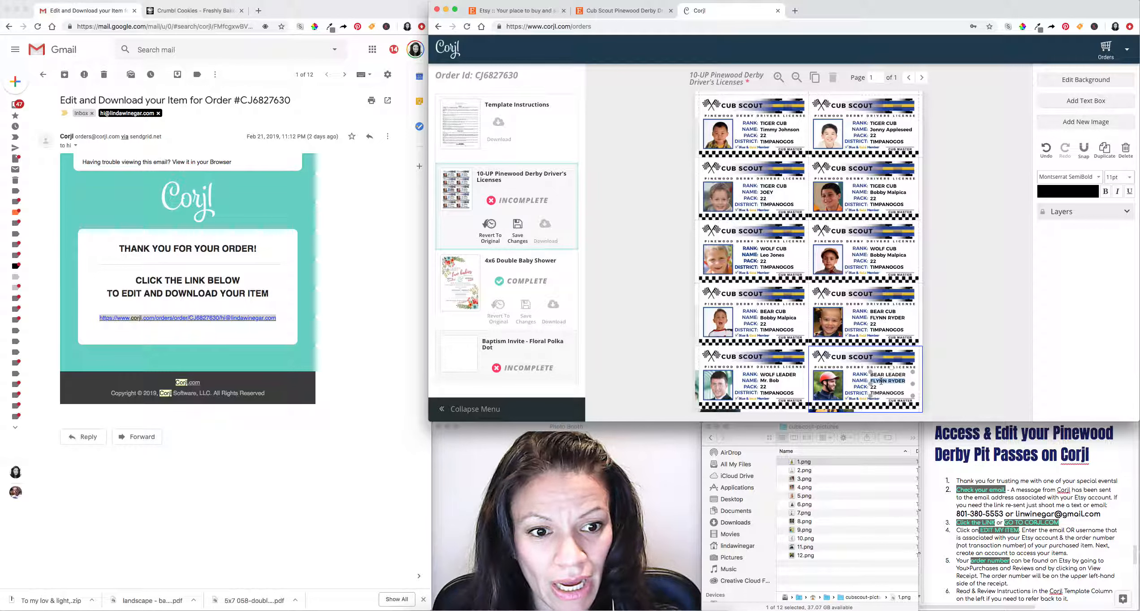
type("M")
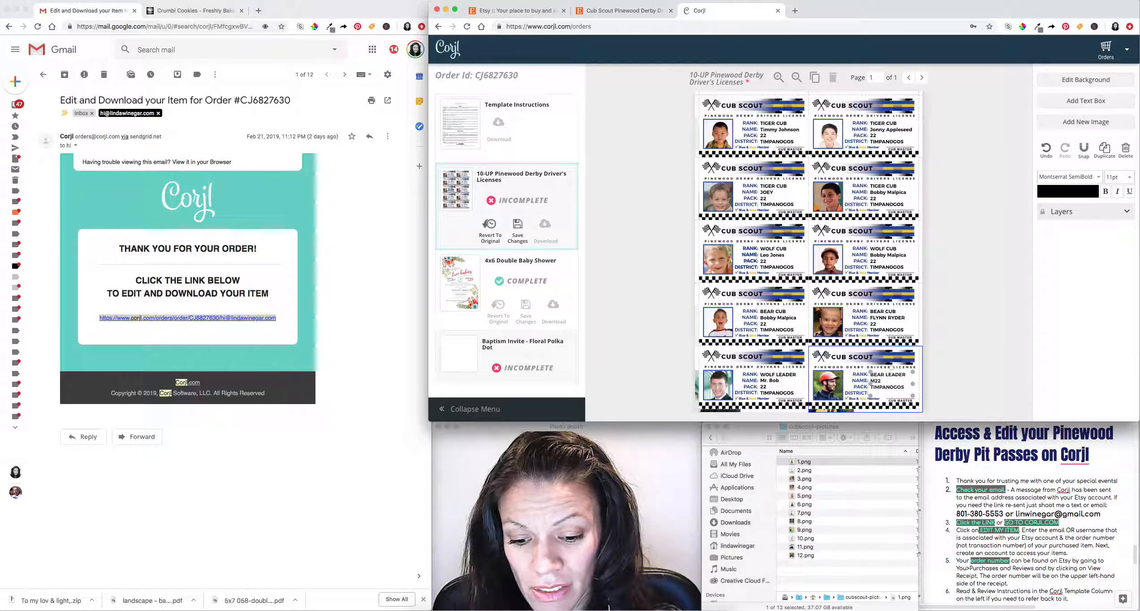
type("r. Jonn")
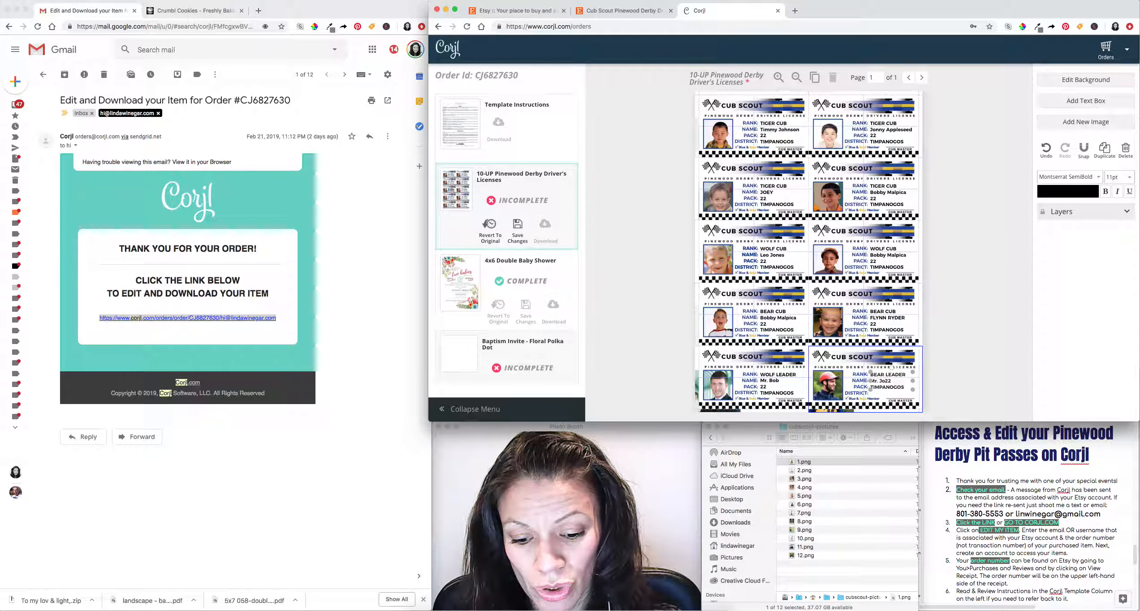
type("y")
key("Return")
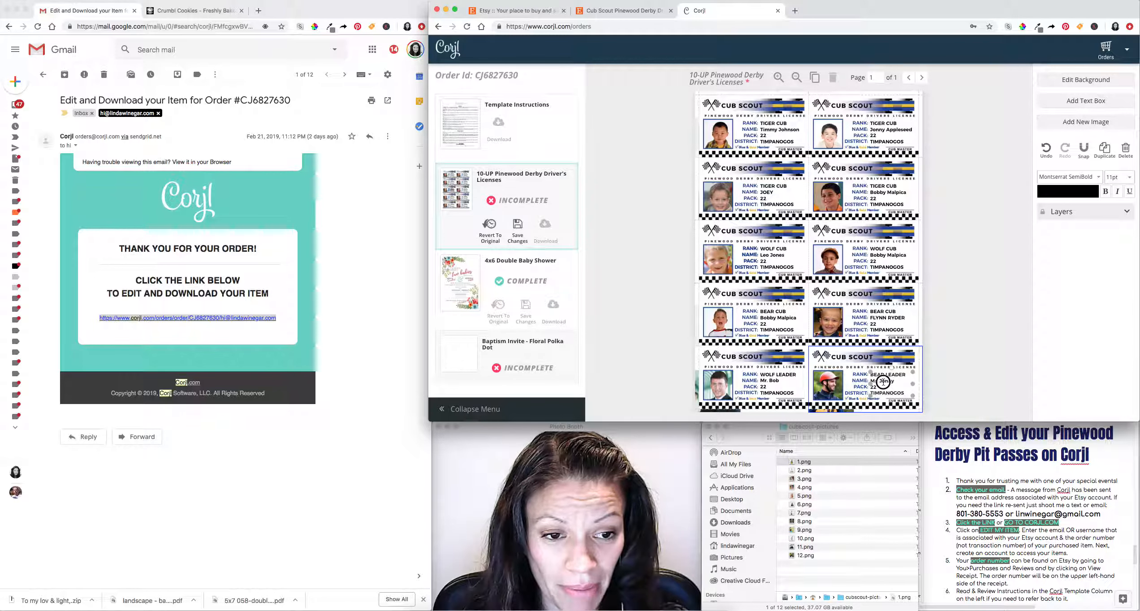
left_click(953, 384)
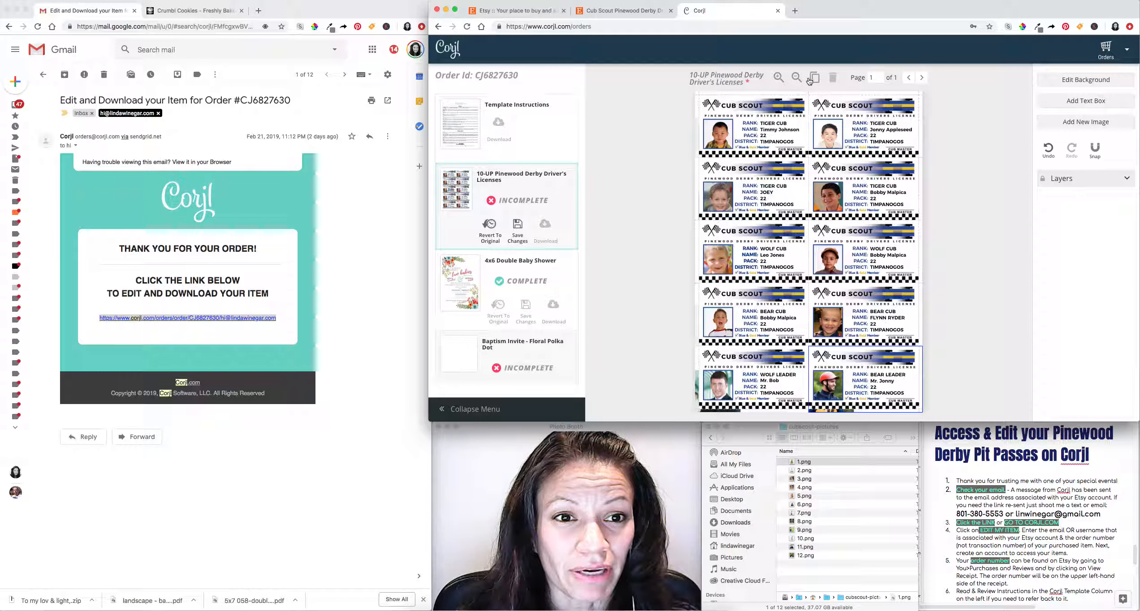
Review both sheet pages, save the 10-UP design, and start its download.
left_click(815, 78)
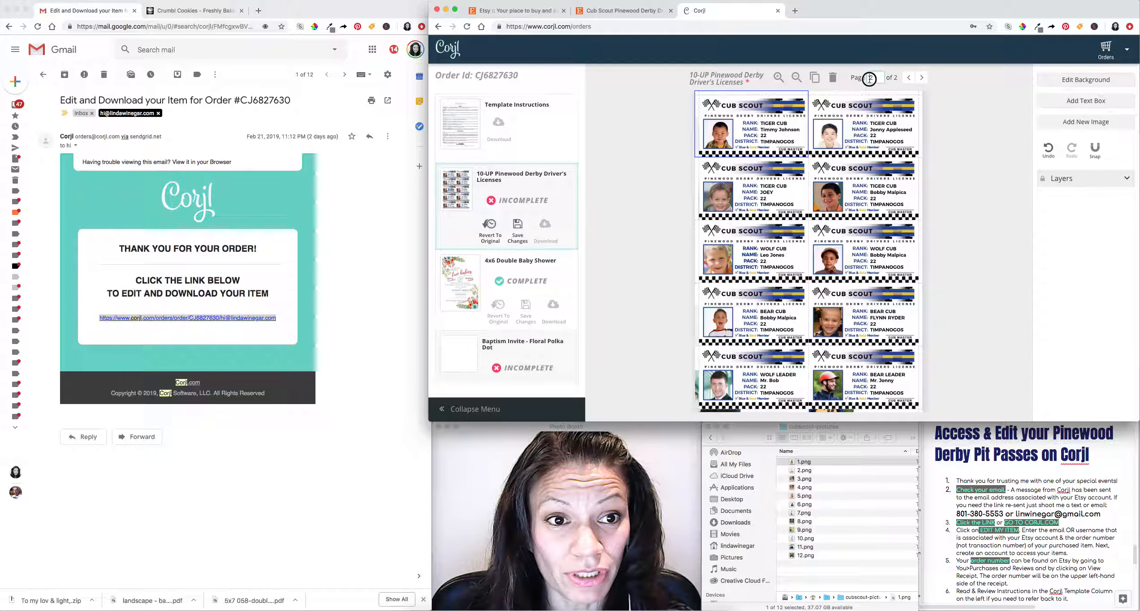
left_click(908, 78)
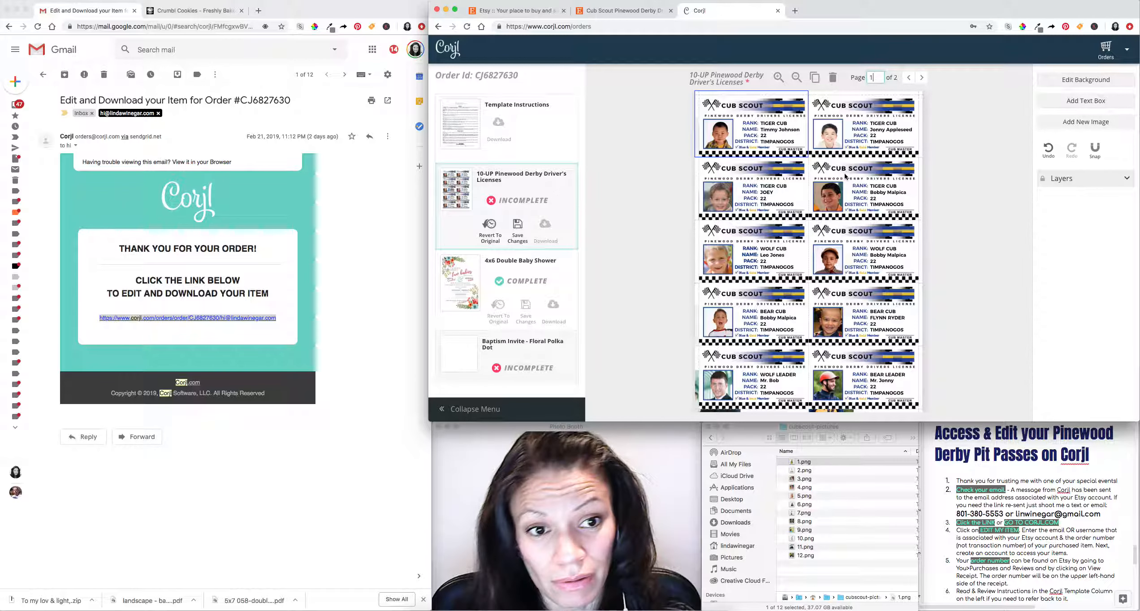
left_click(922, 78)
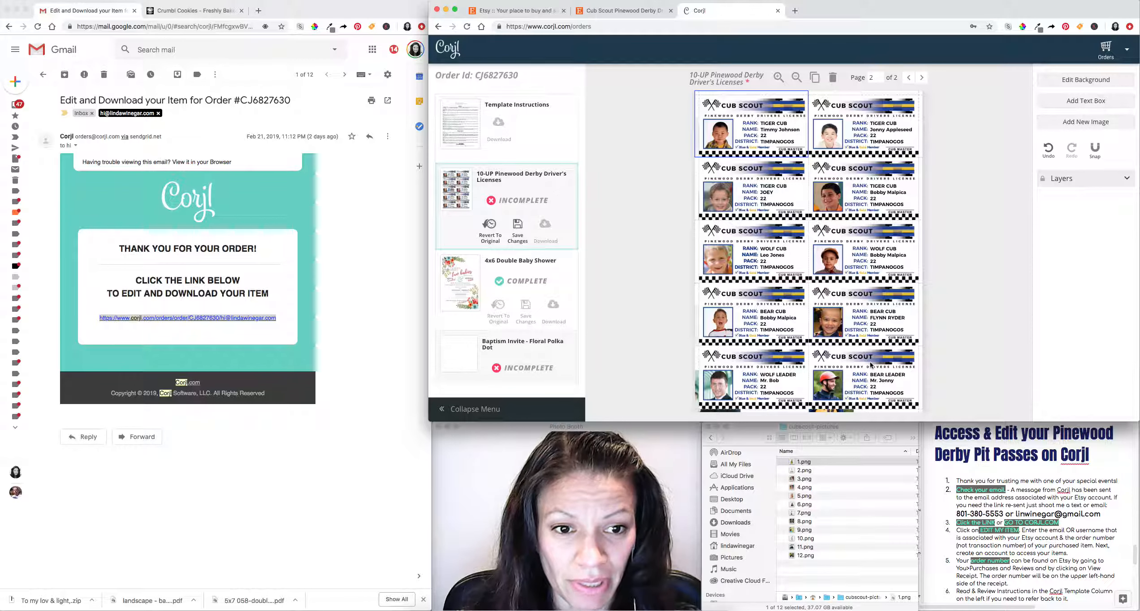
left_click(908, 77)
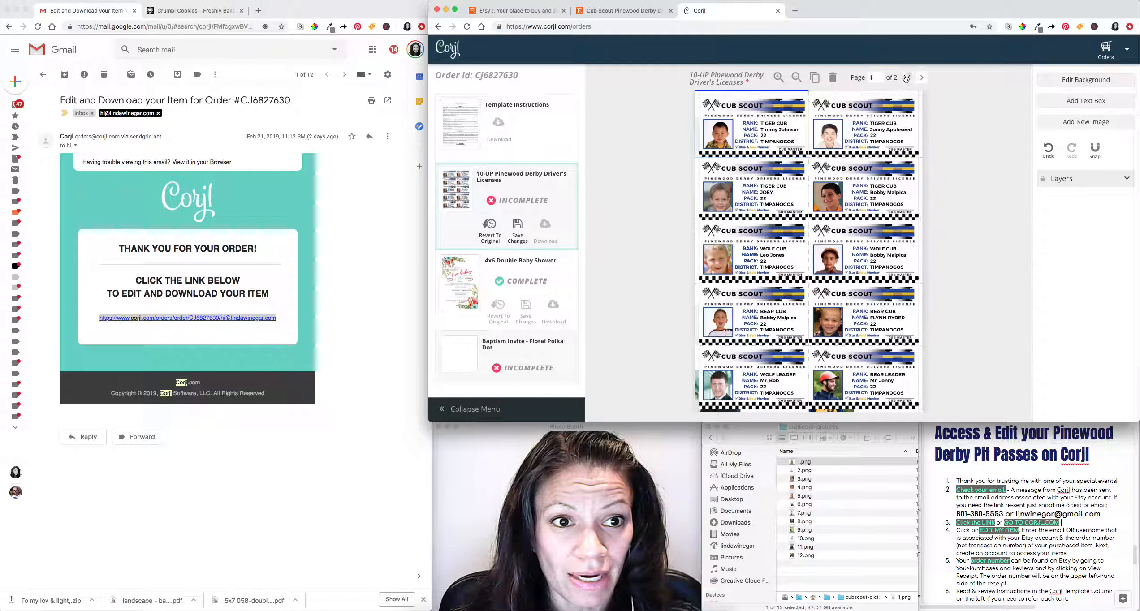
left_click(519, 234)
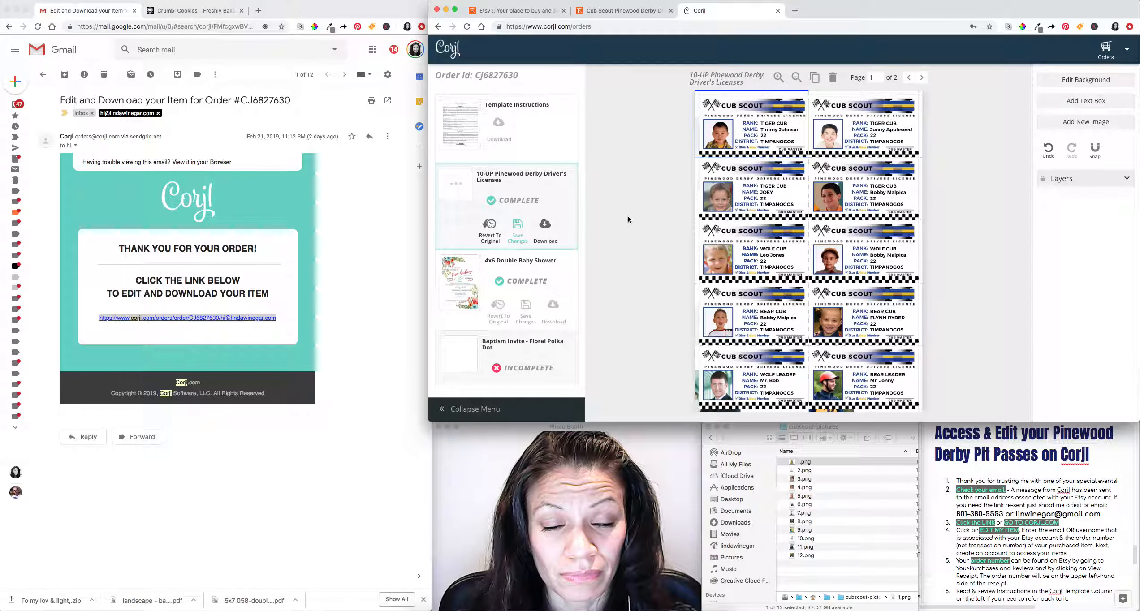
left_click(537, 229)
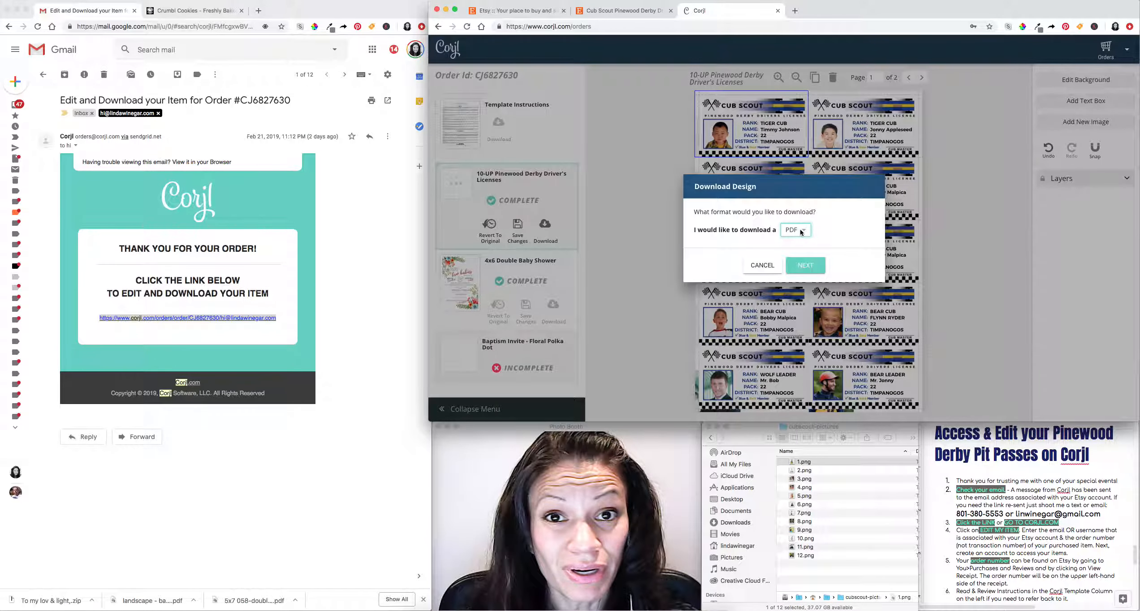
Download the sheet as a PDF with trim marks, no bleed, after previewing both pages.
left_click(800, 231)
left_click(801, 231)
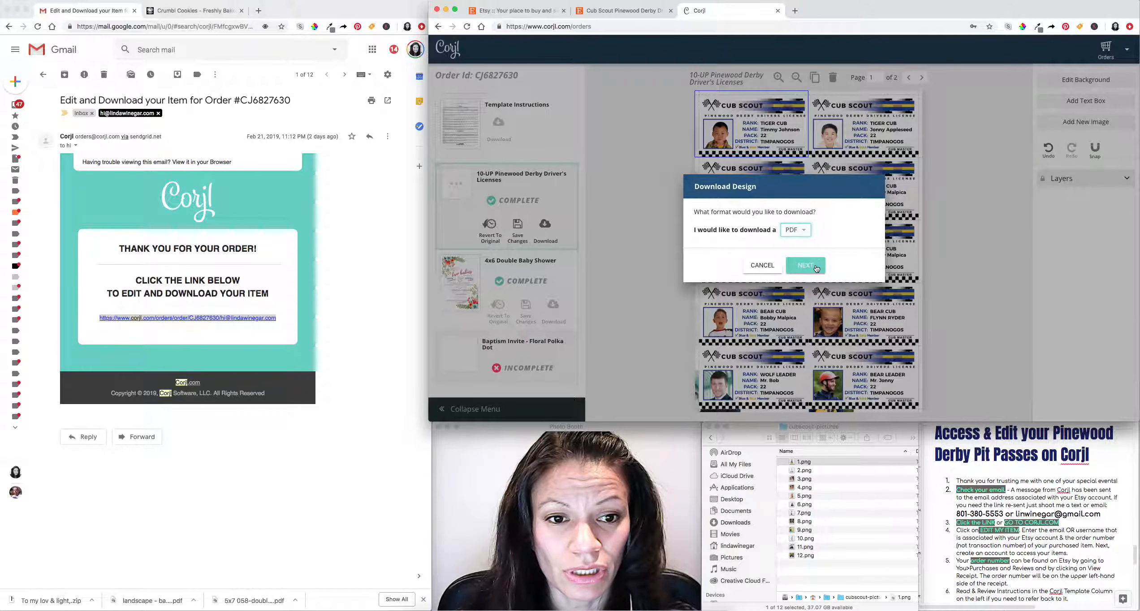
left_click(816, 267)
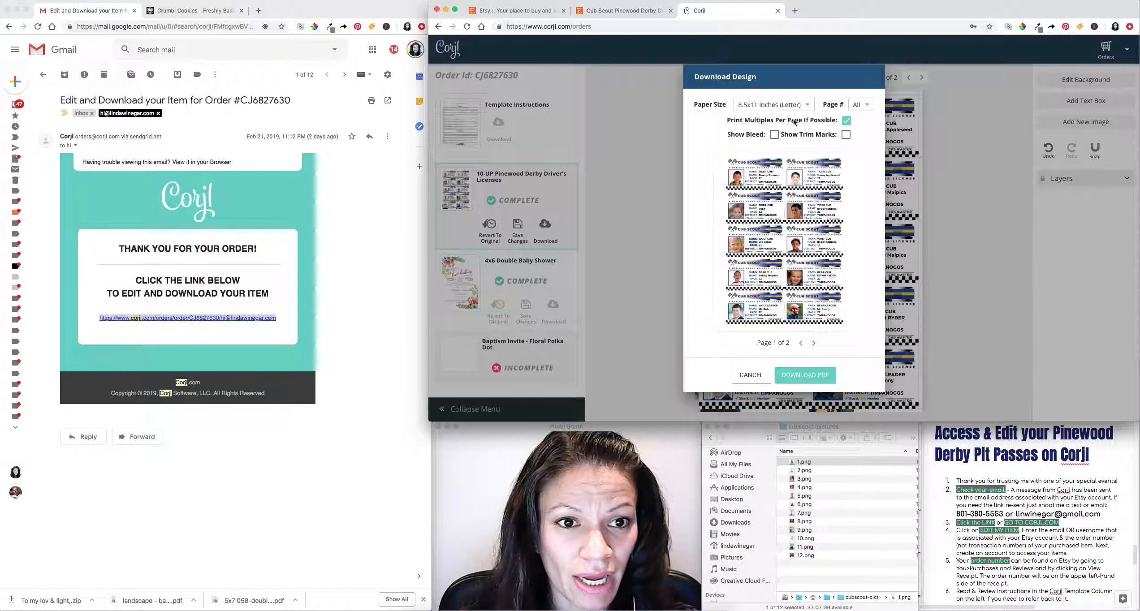
left_click(776, 135)
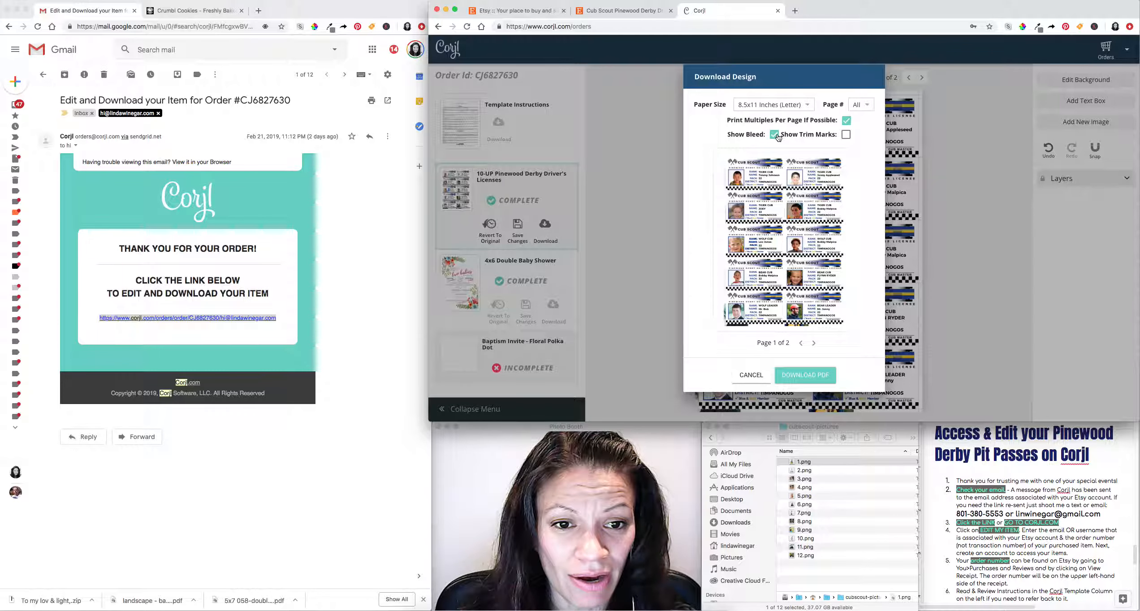
left_click(775, 135)
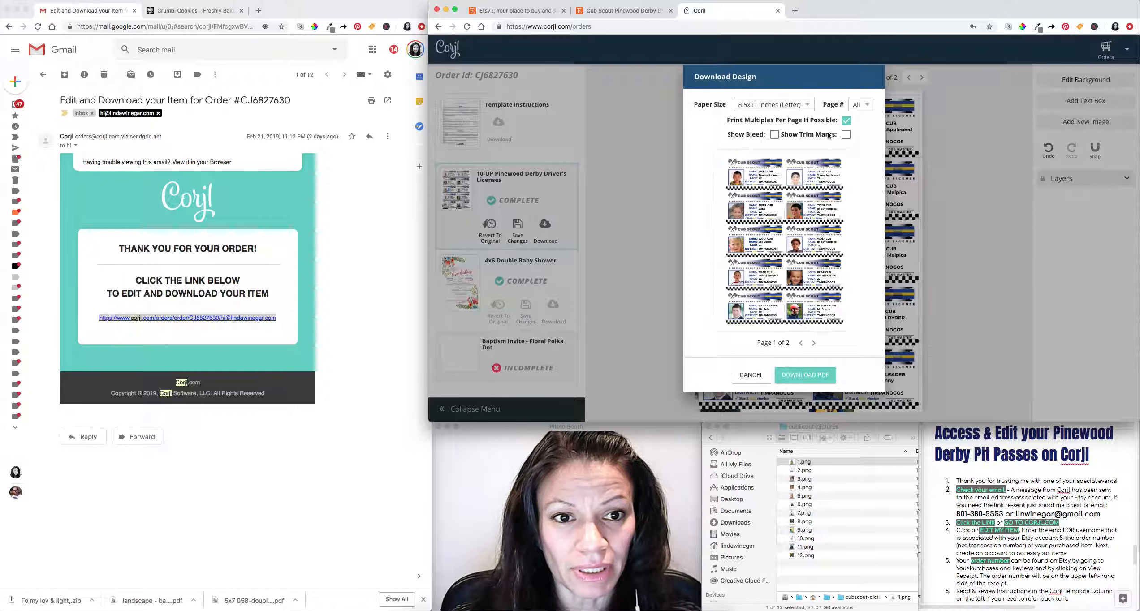
left_click(846, 135)
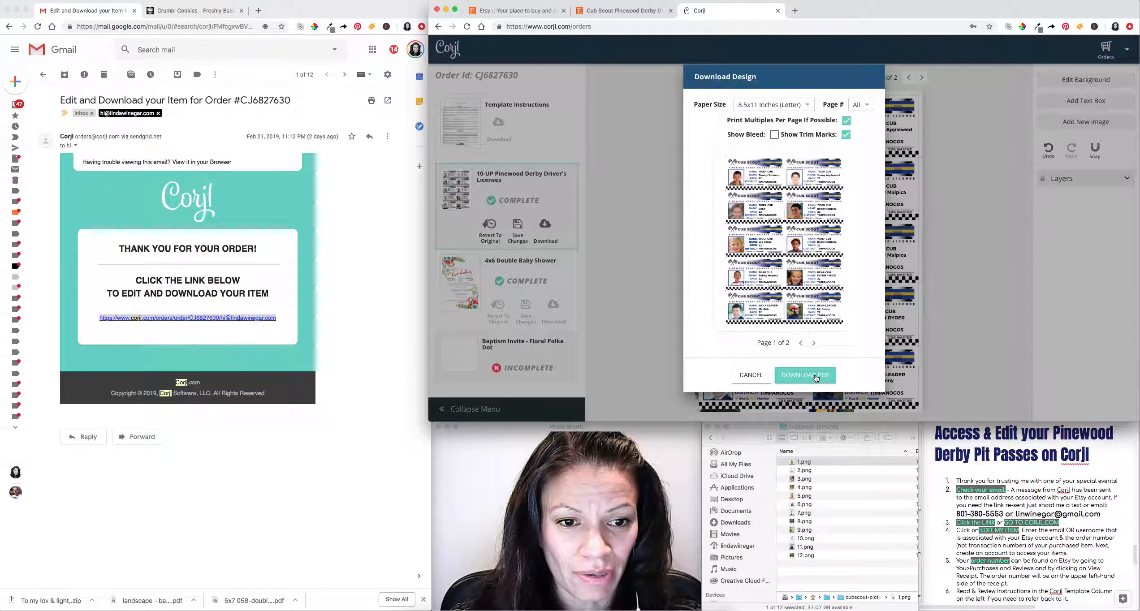
left_click(812, 343)
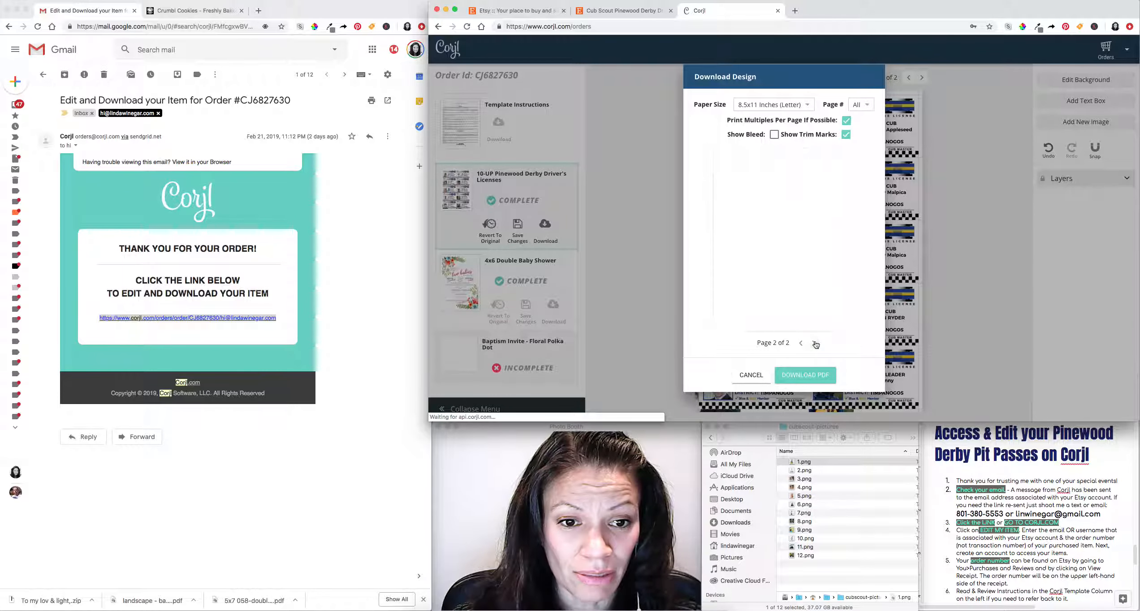
left_click(801, 344)
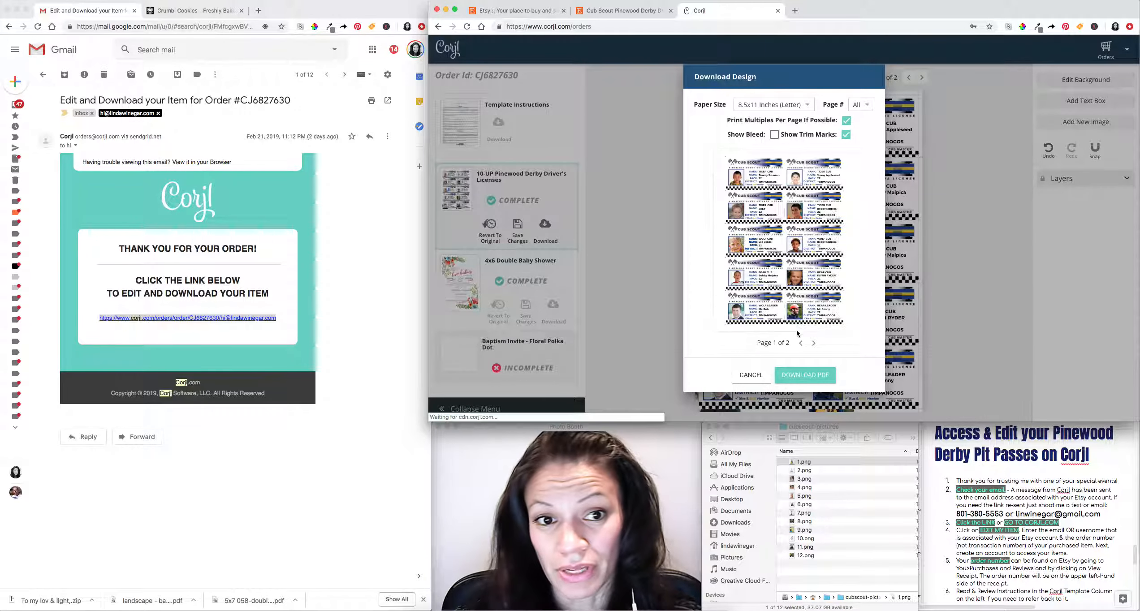
left_click(806, 375)
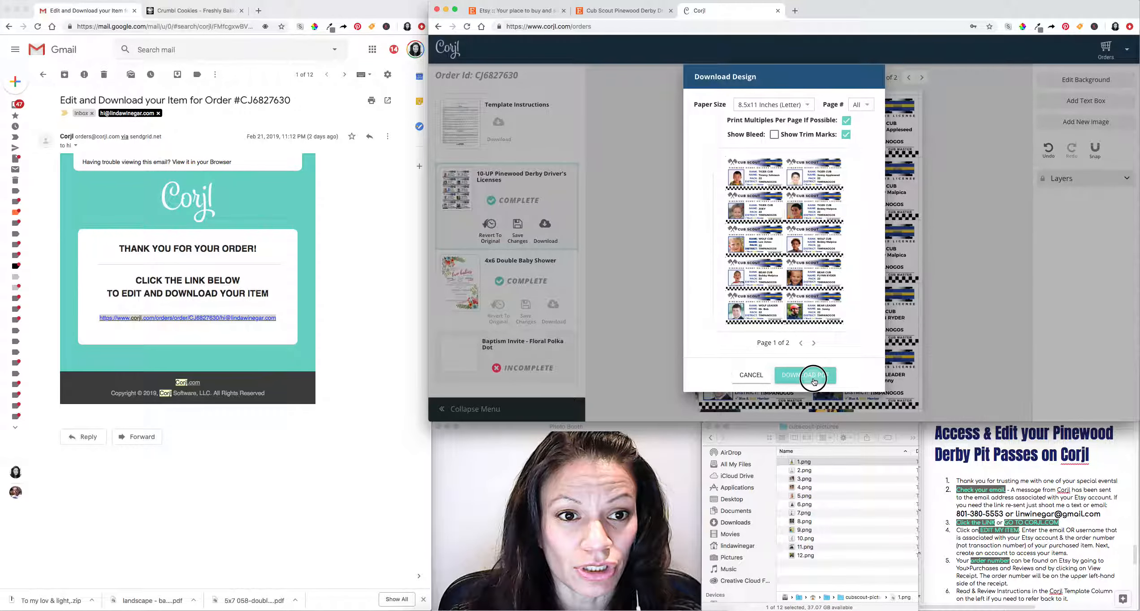
left_click(851, 525)
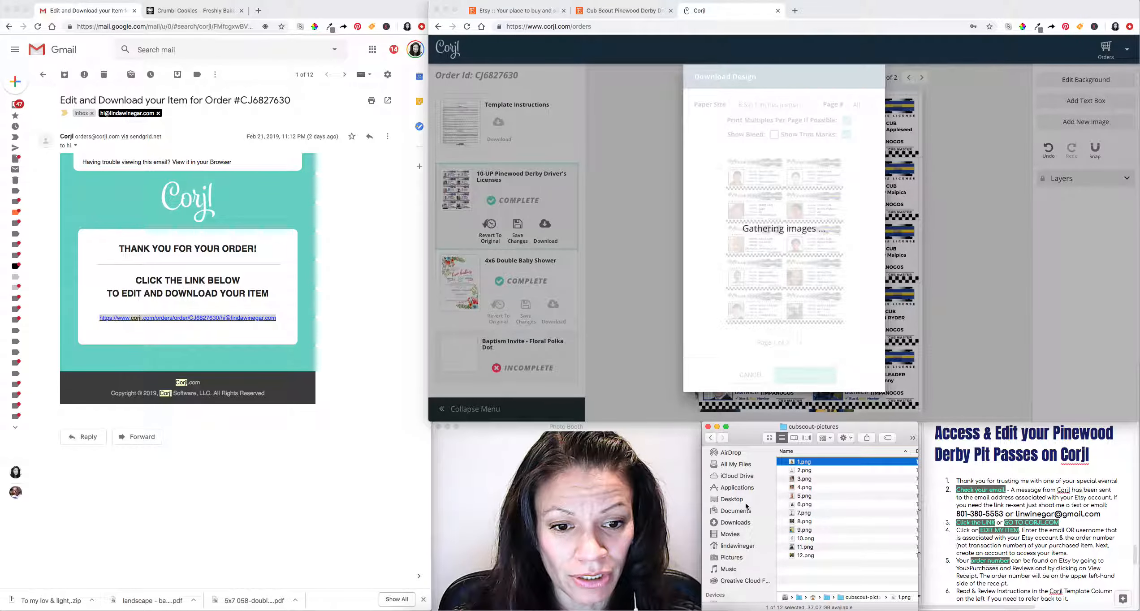
Show the Downloads folder to find the new license sheet PDF.
left_click(747, 522)
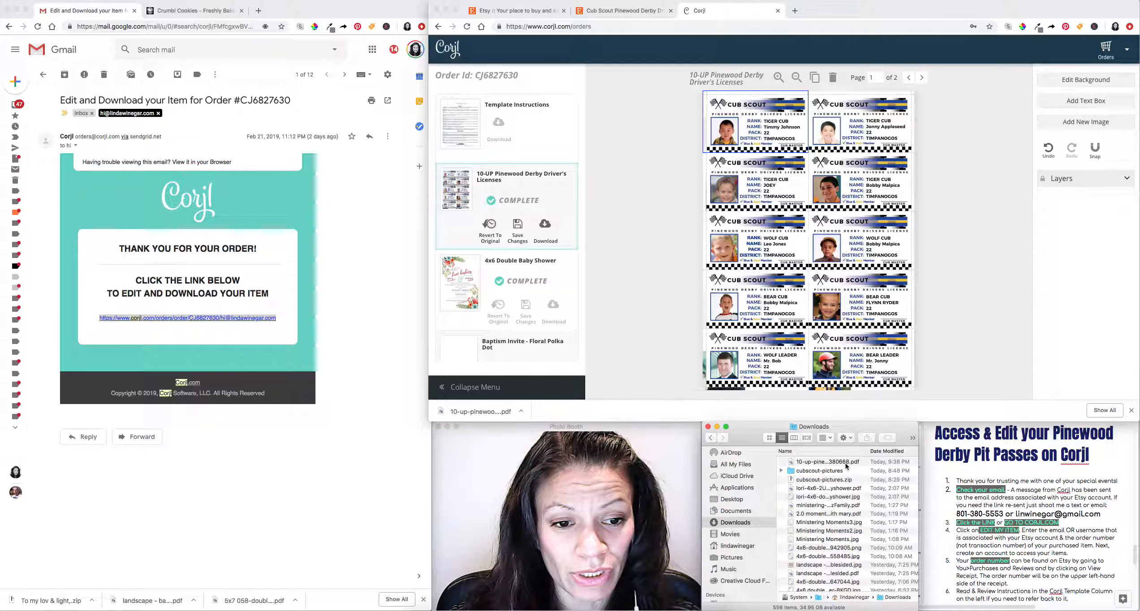
double_click(830, 464)
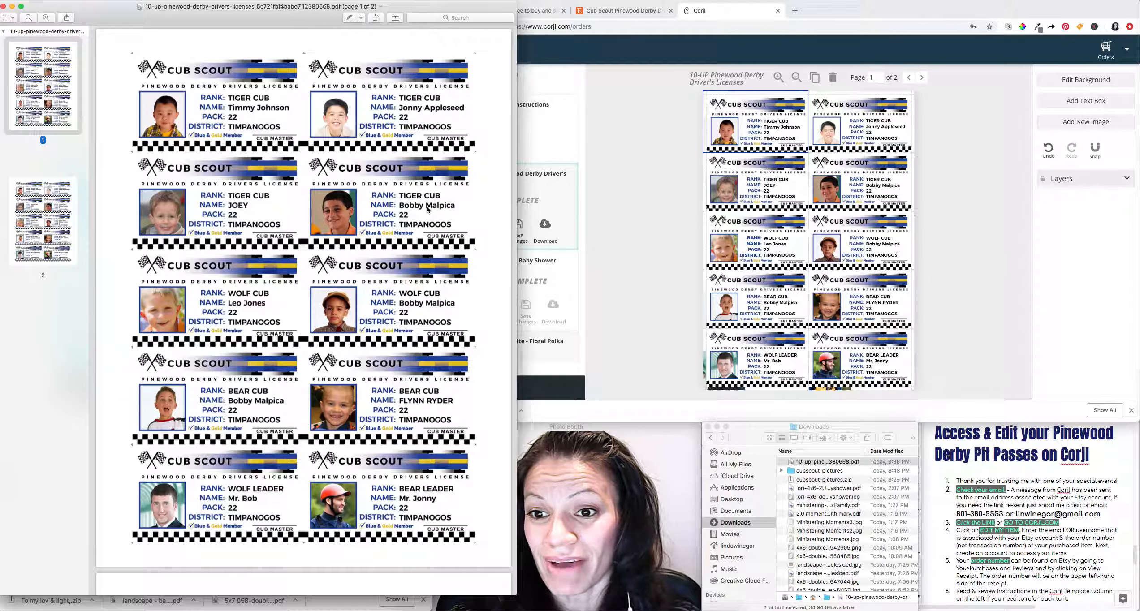
scroll(407, 225, "down", 8)
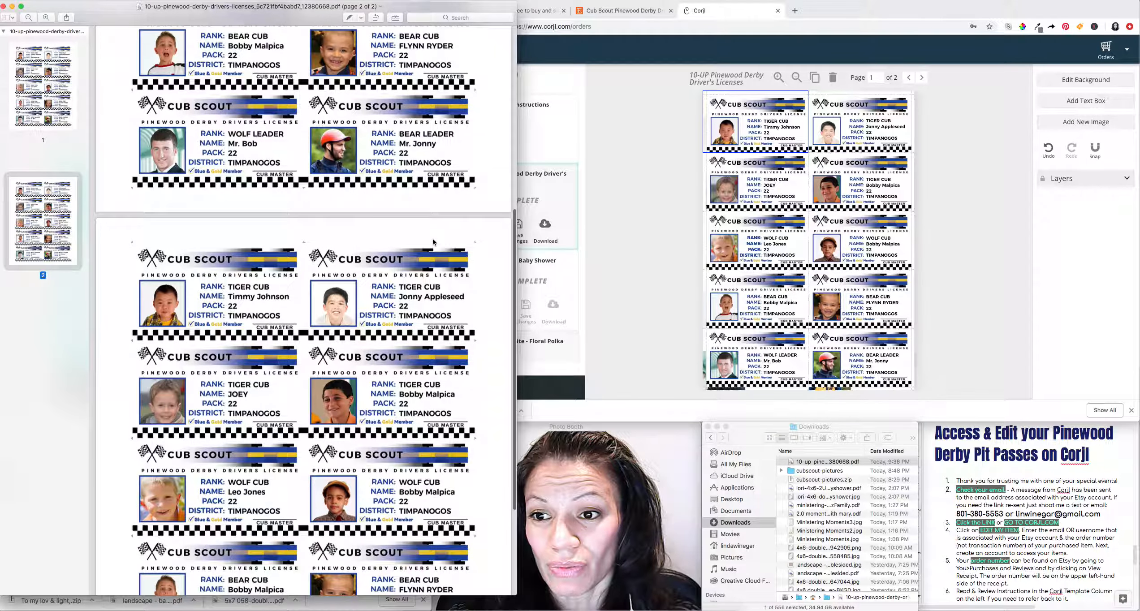
scroll(433, 240, "up", 5)
scroll(132, 62, "up", 4)
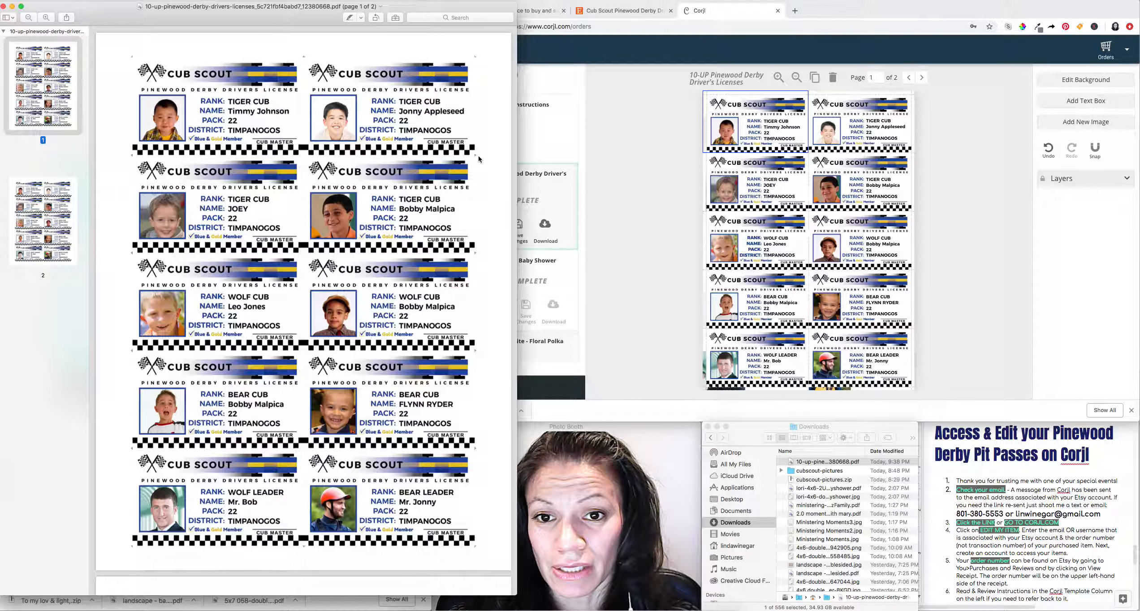
left_click(133, 257)
left_click(134, 256)
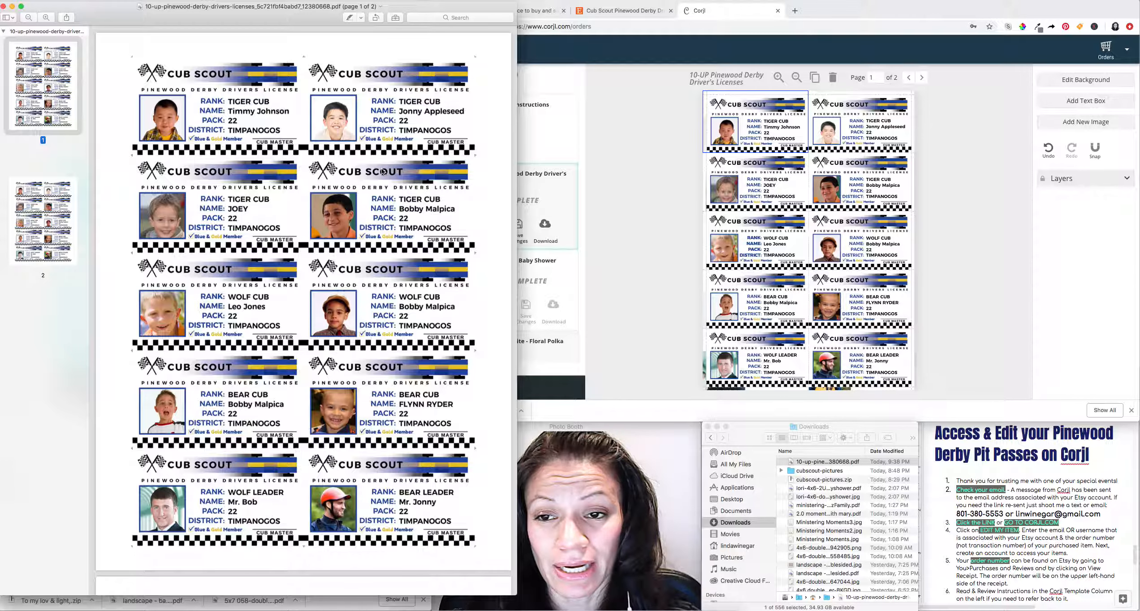
mouse_move(460, 11)
left_mouse_down()
mouse_move(428, 10)
mouse_move(463, 16)
left_mouse_up()
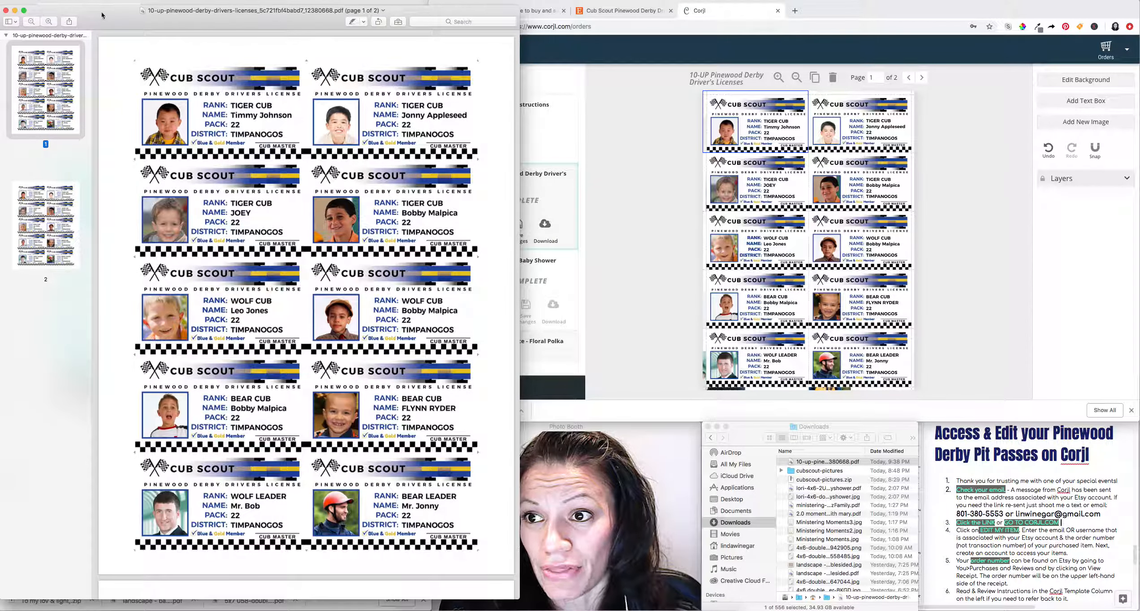
left_click(6, 11)
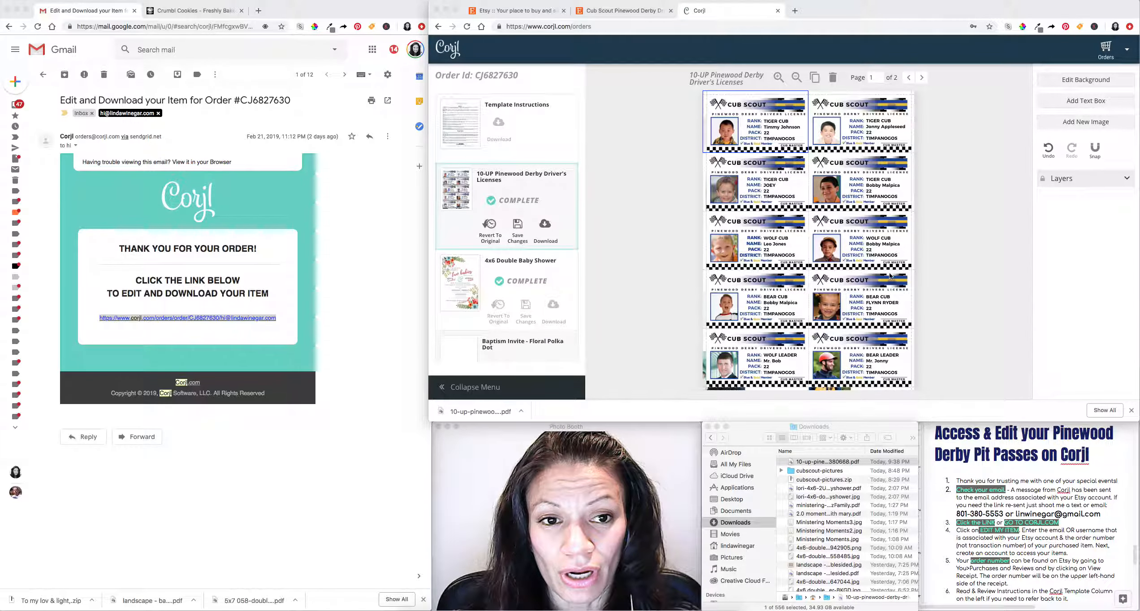
Return to the Corjl order and open its Template Instructions document.
left_click(467, 130)
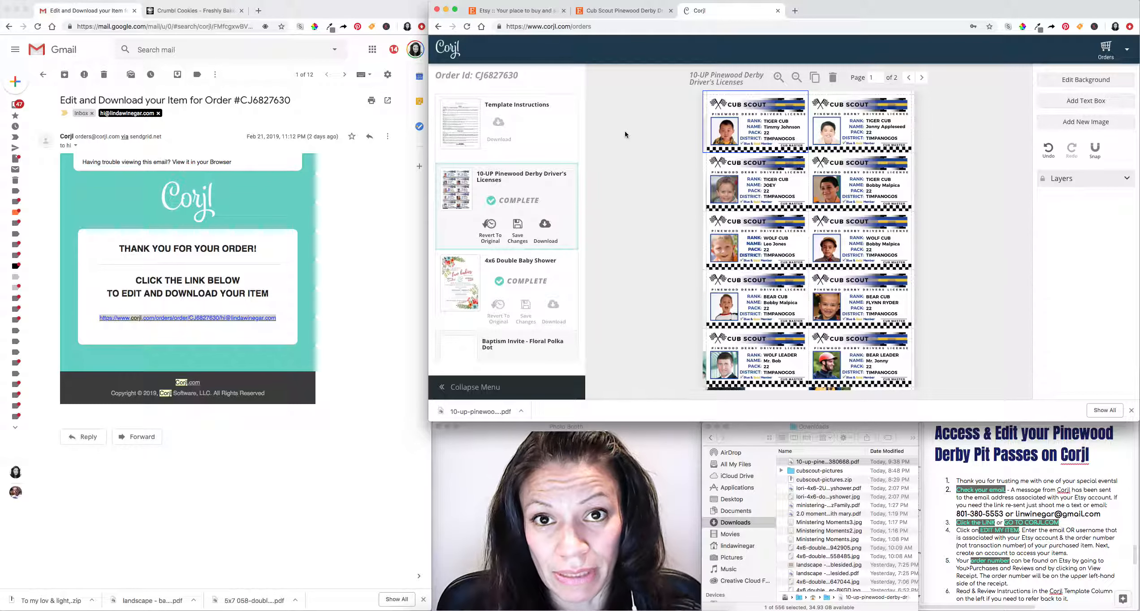
left_click(462, 120)
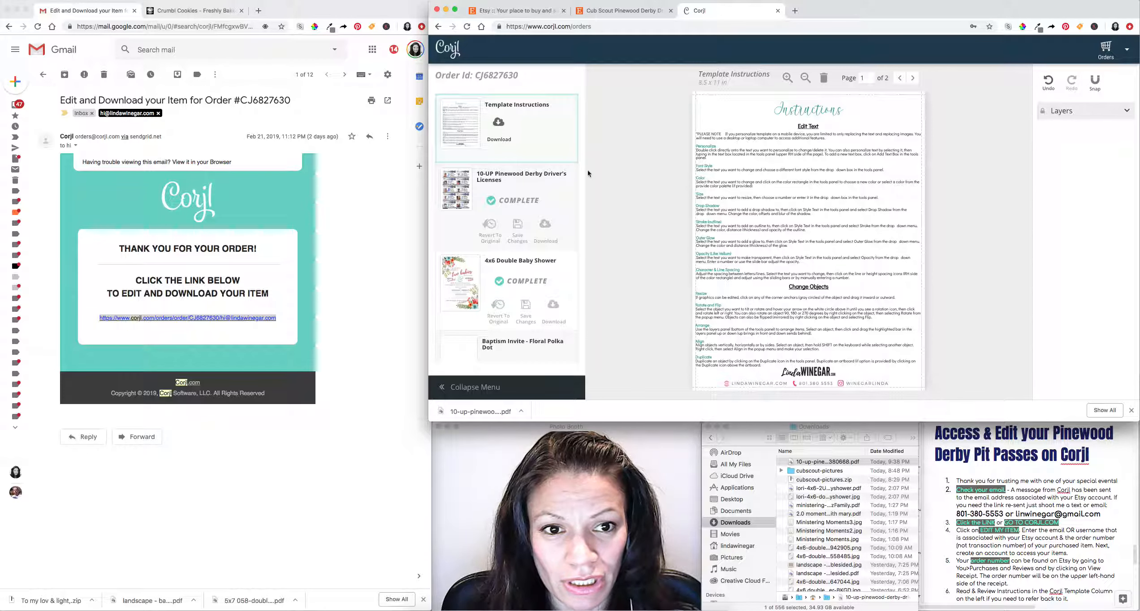
Review both Template Instructions pages, then reopen the 10-UP Pinewood Derby license sheet with nothing selected.
left_click(913, 79)
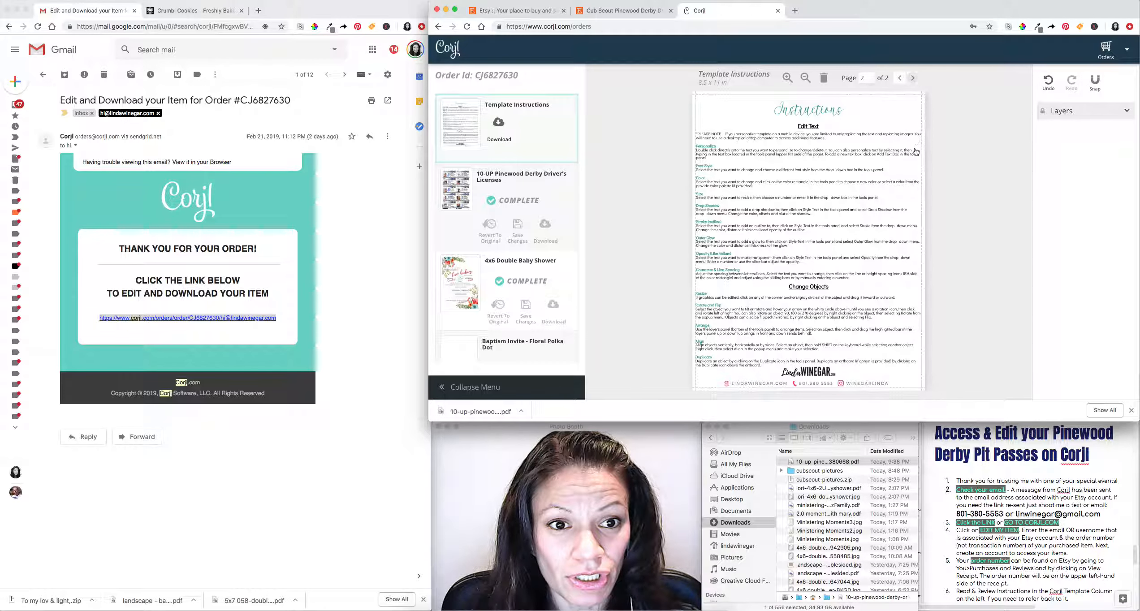
left_click(900, 78)
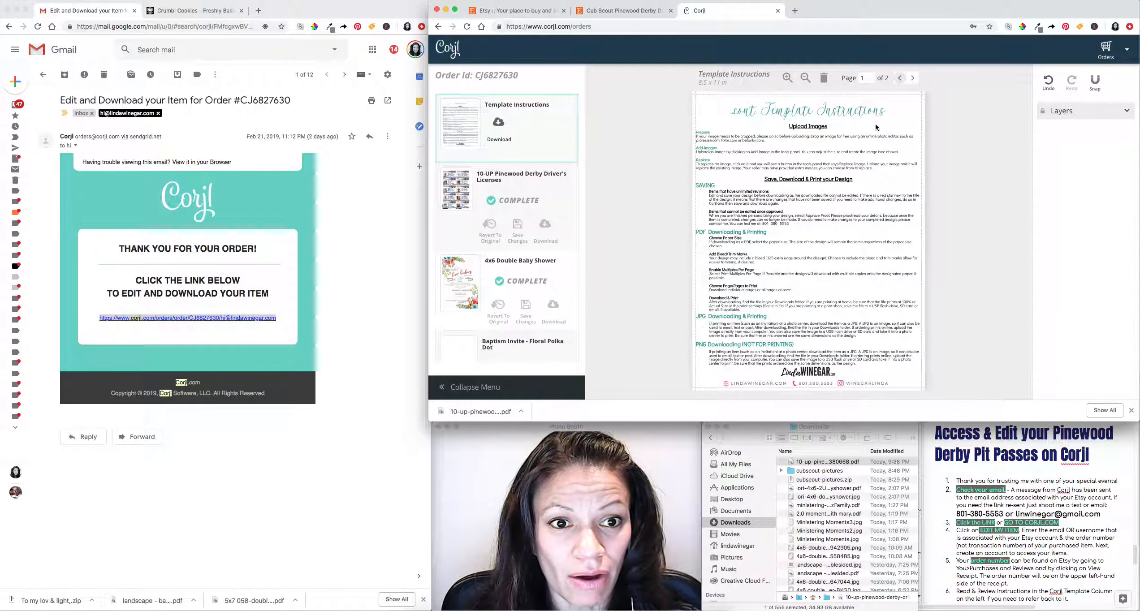
left_click(913, 79)
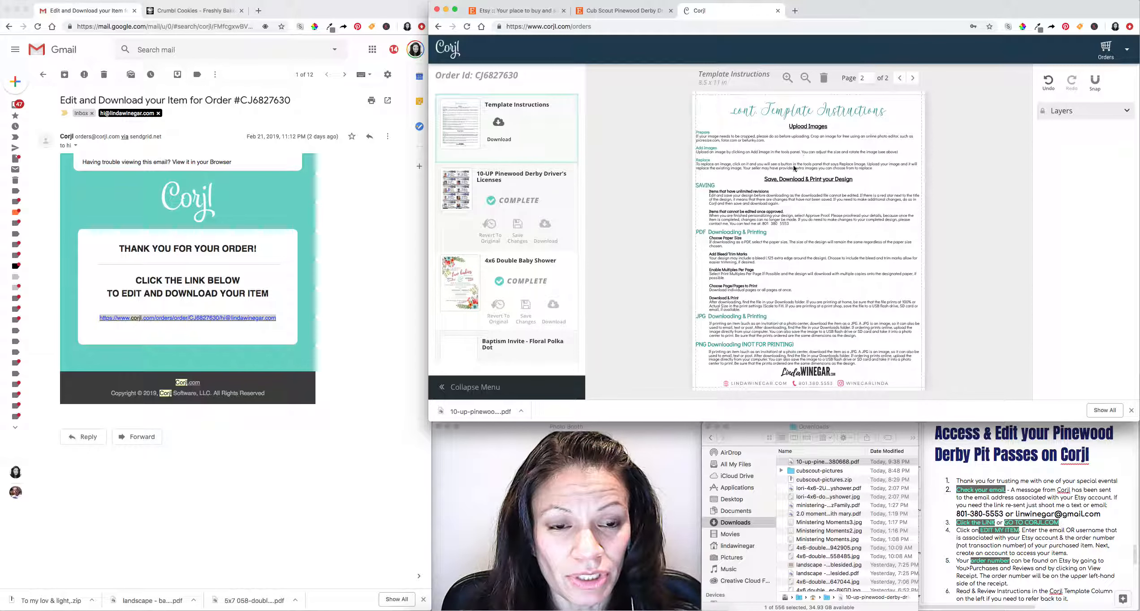
left_click(900, 78)
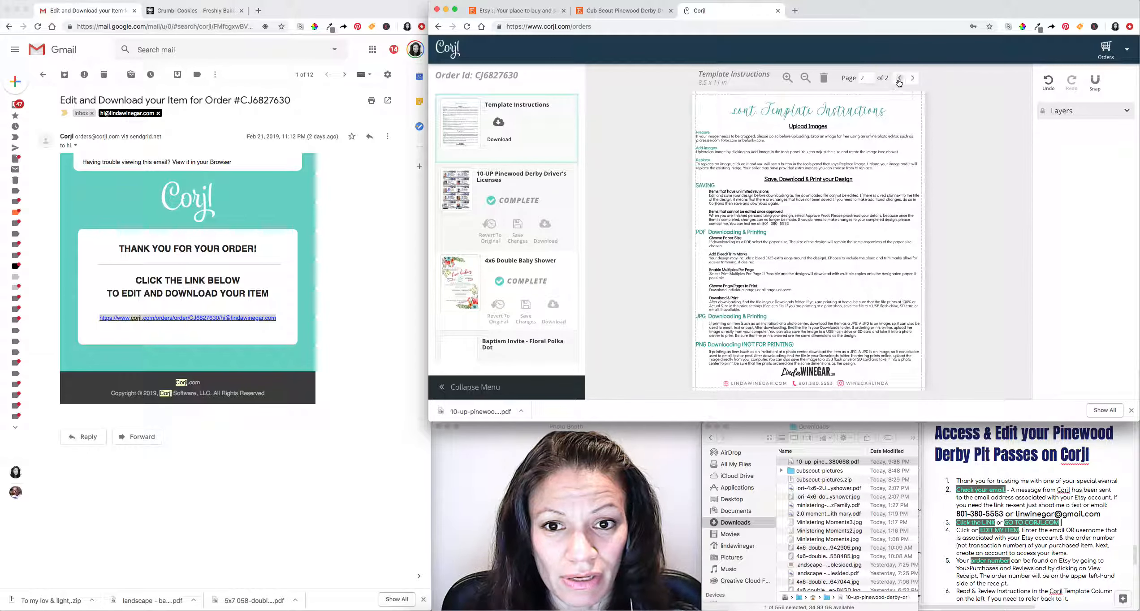
left_click(523, 182)
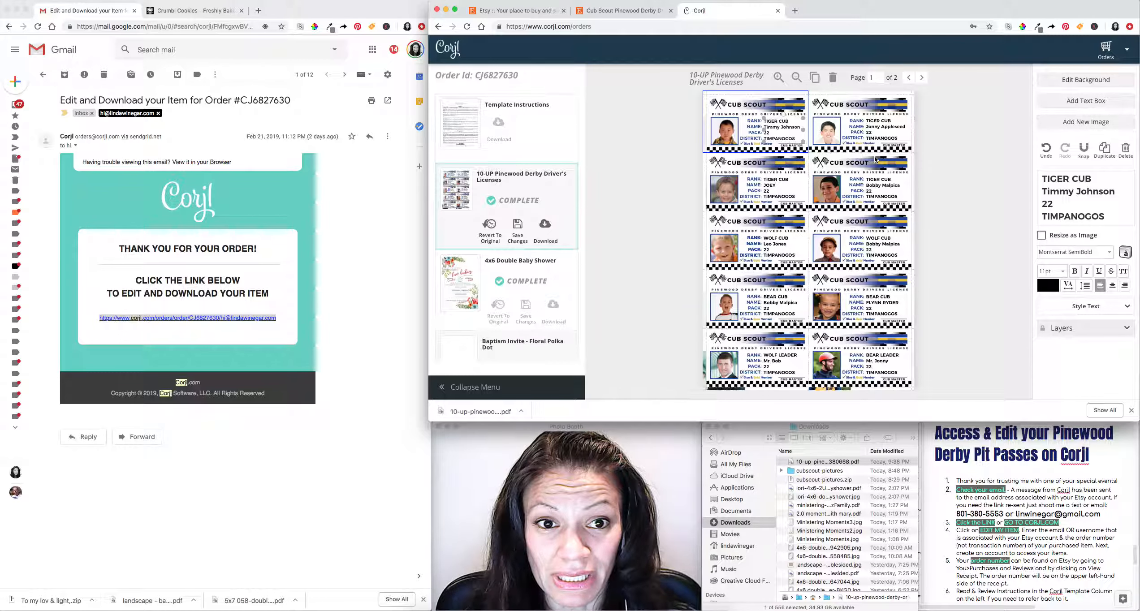
left_click(950, 110)
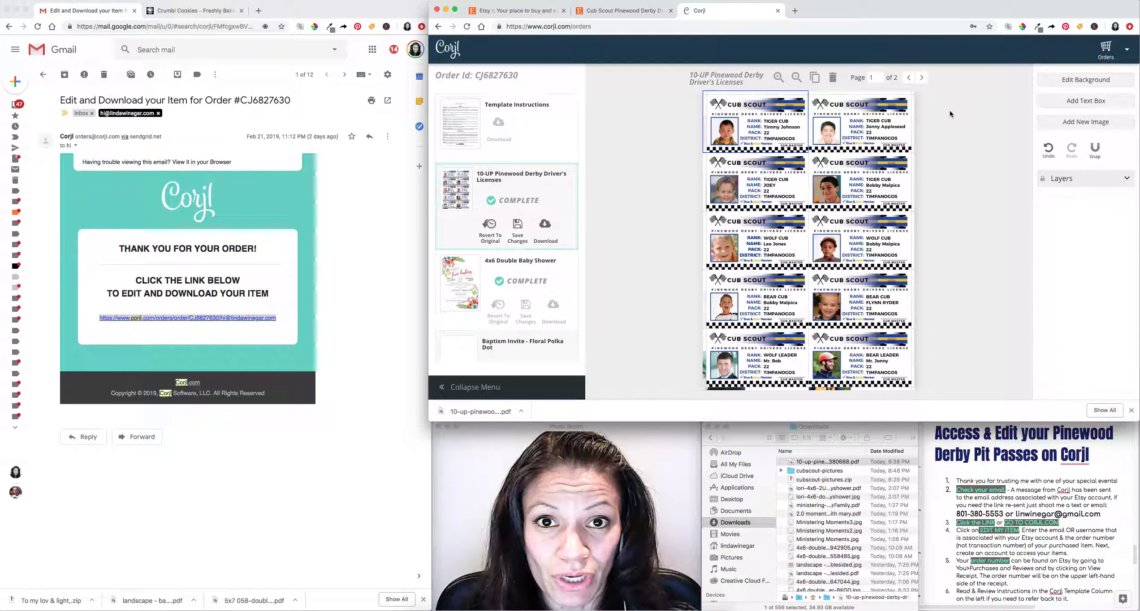